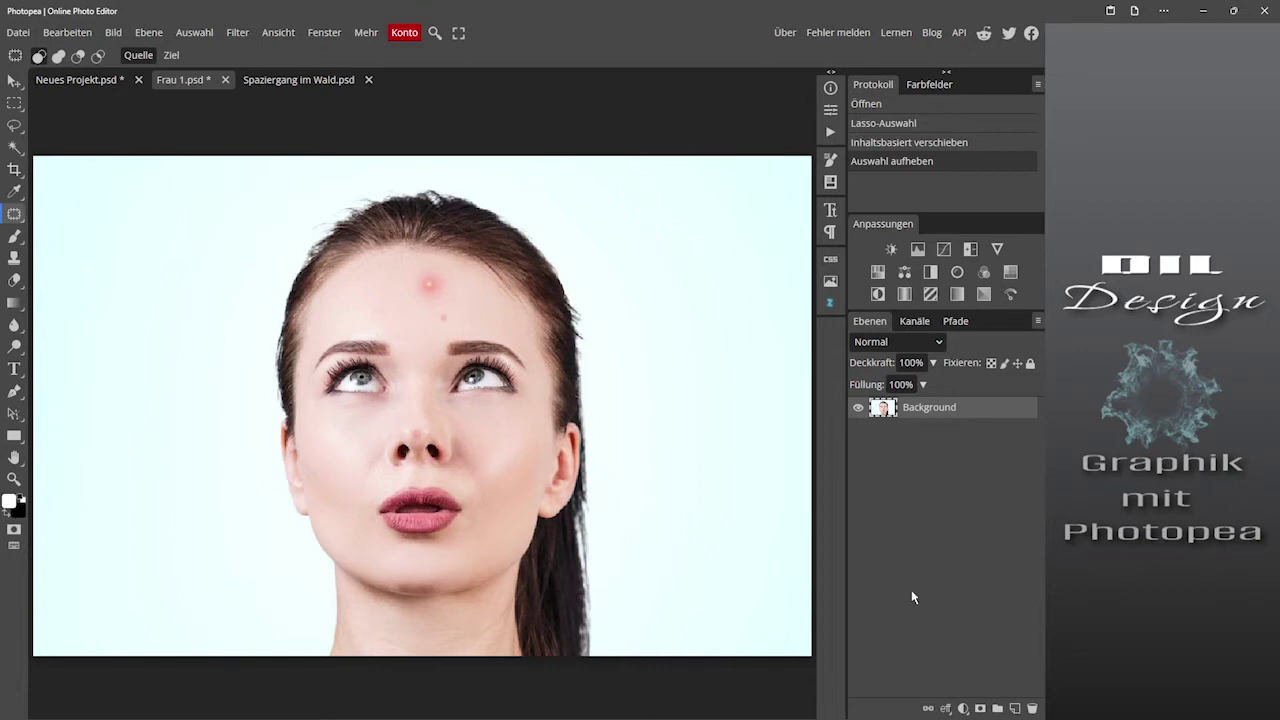
Step: Select the Bereichsreparatur-Pinsel from the healing group and zoom in on the forehead blemishes
right_click(14, 214)
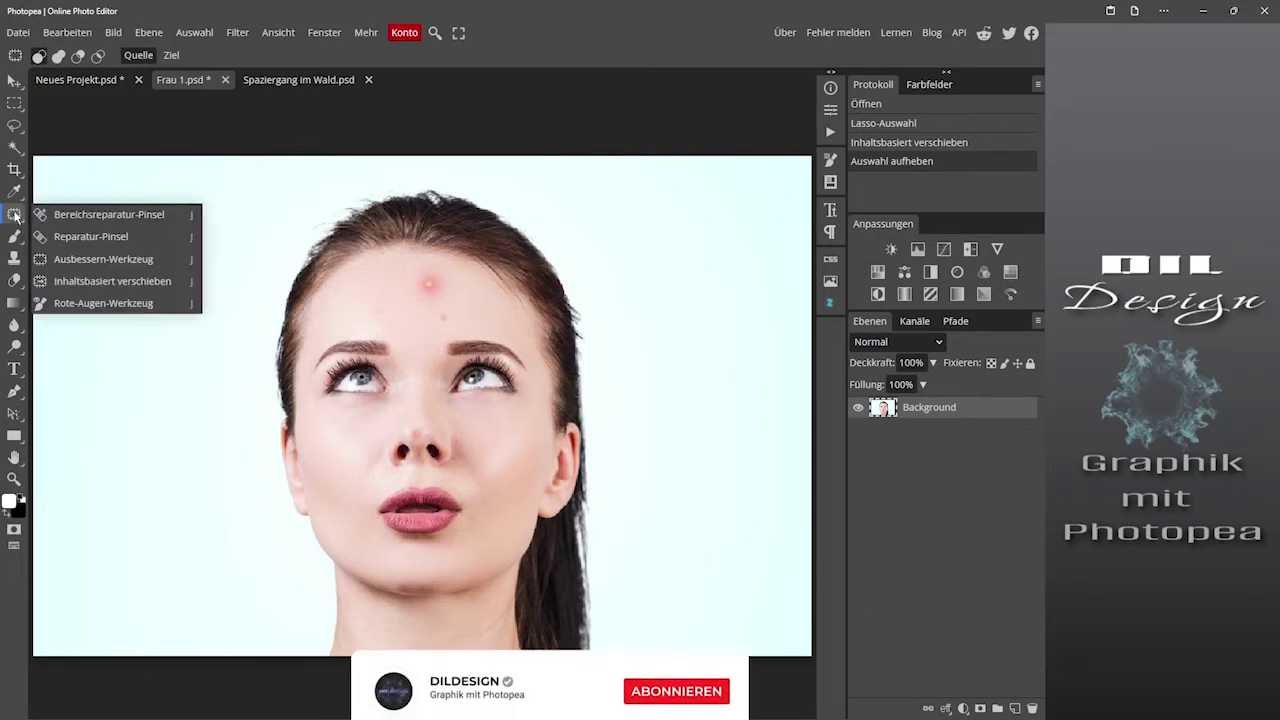
left_click(112, 213)
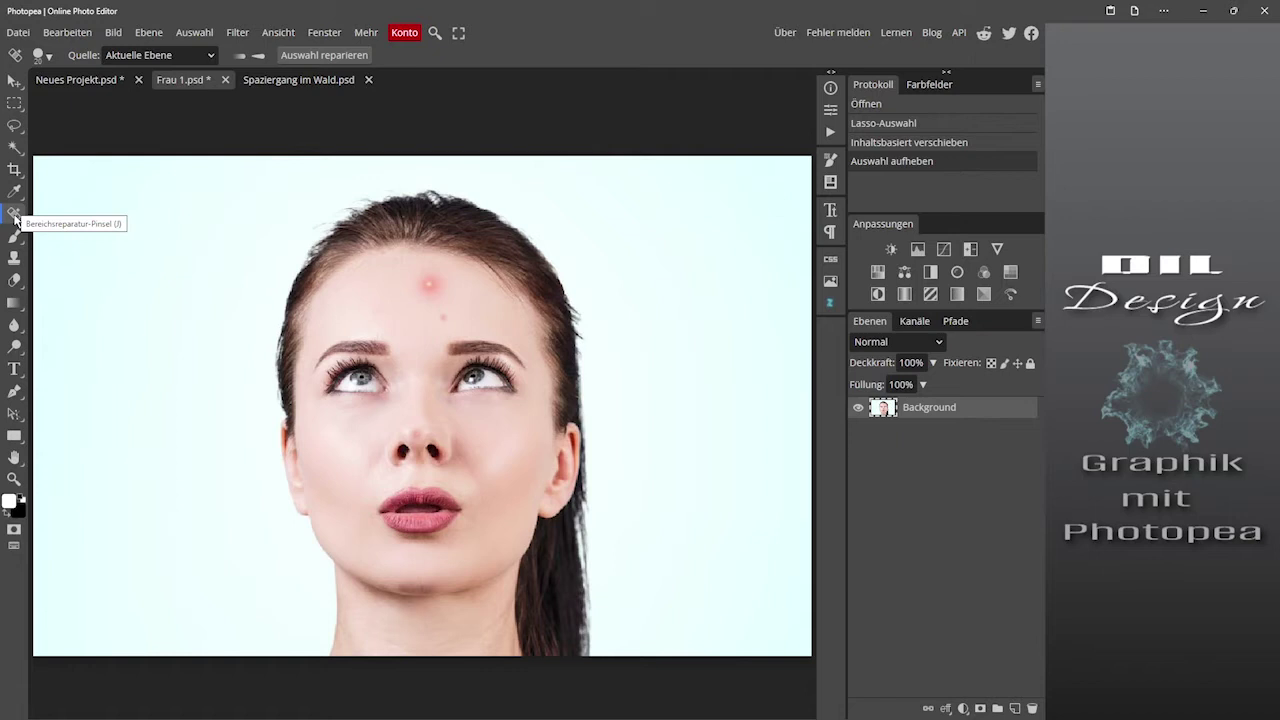
left_click(15, 217)
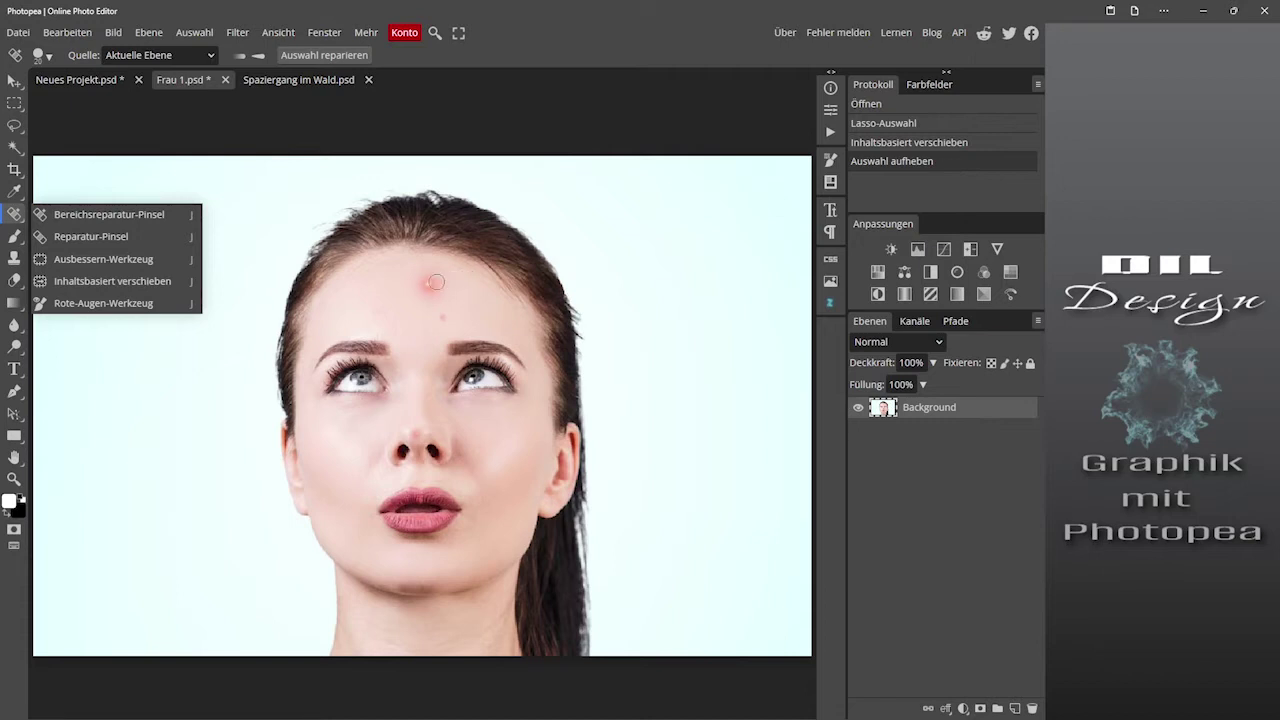
left_click(93, 215)
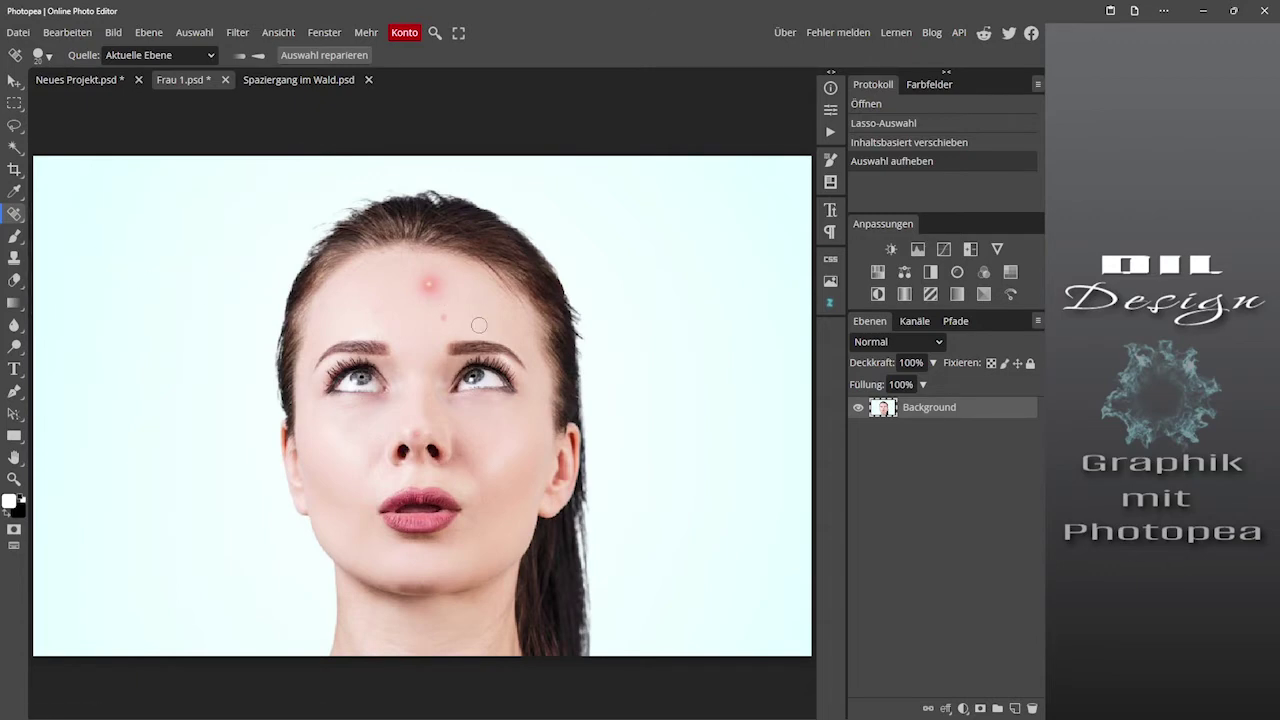
scroll(447, 266, "up", 2)
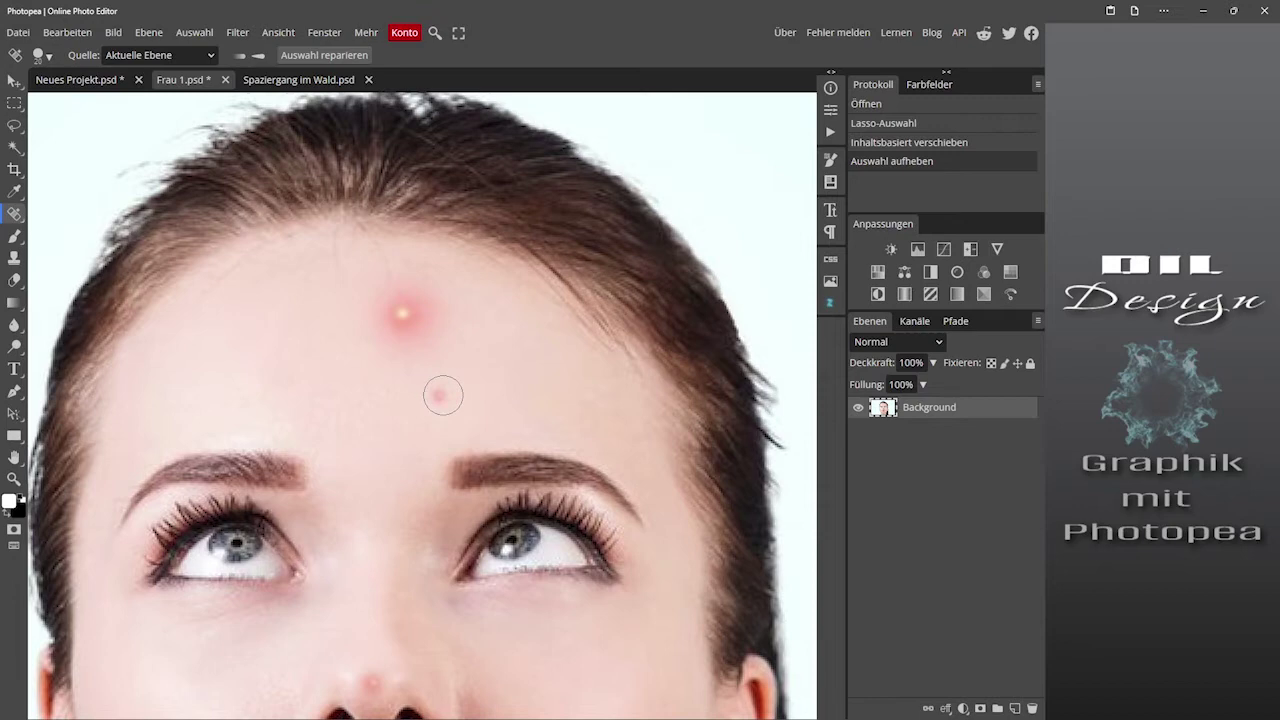
Step: Heal the small red dot, enlarge the brush to heal the pimple, then undo that heal
left_click(442, 395)
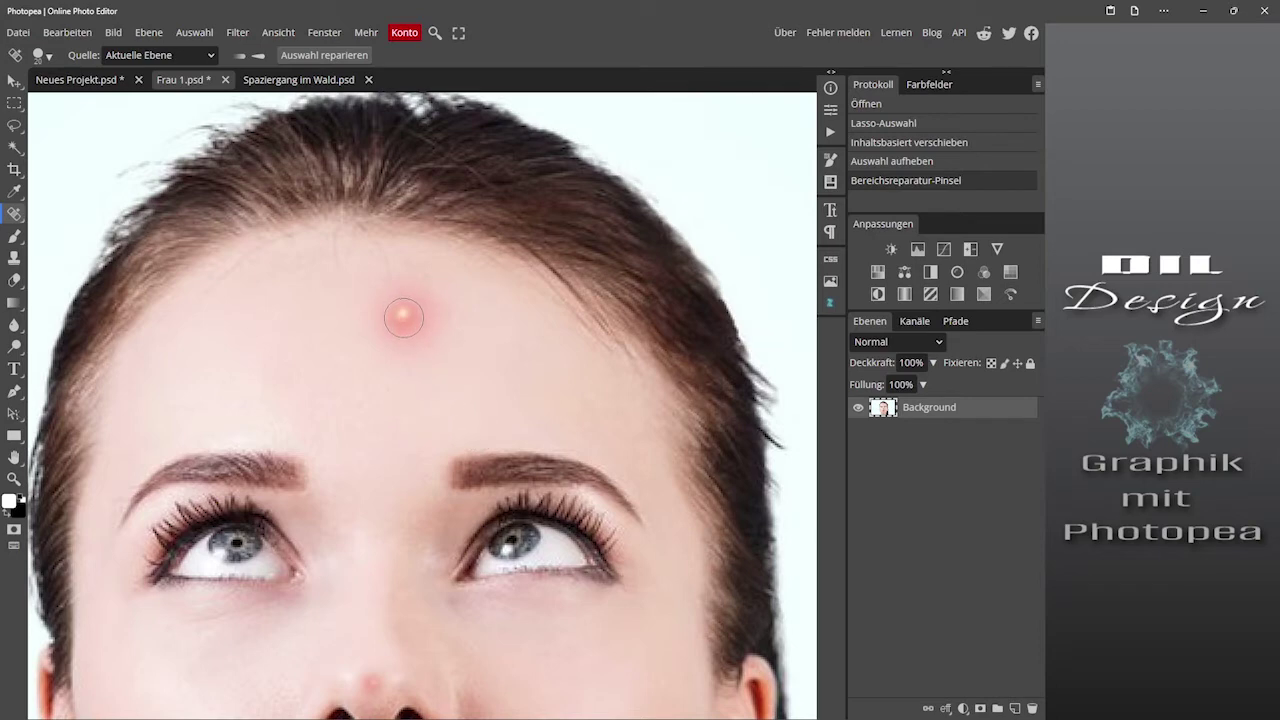
left_click_drag(403, 318, 437, 318)
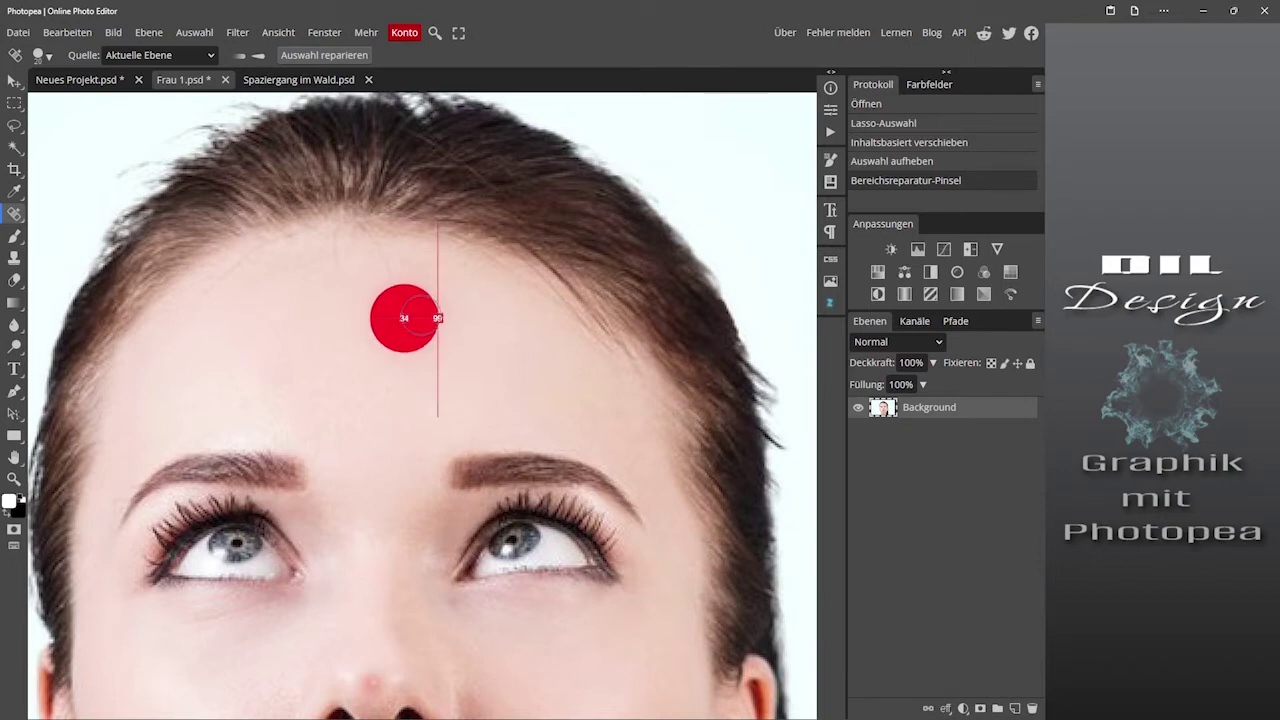
left_click(406, 313)
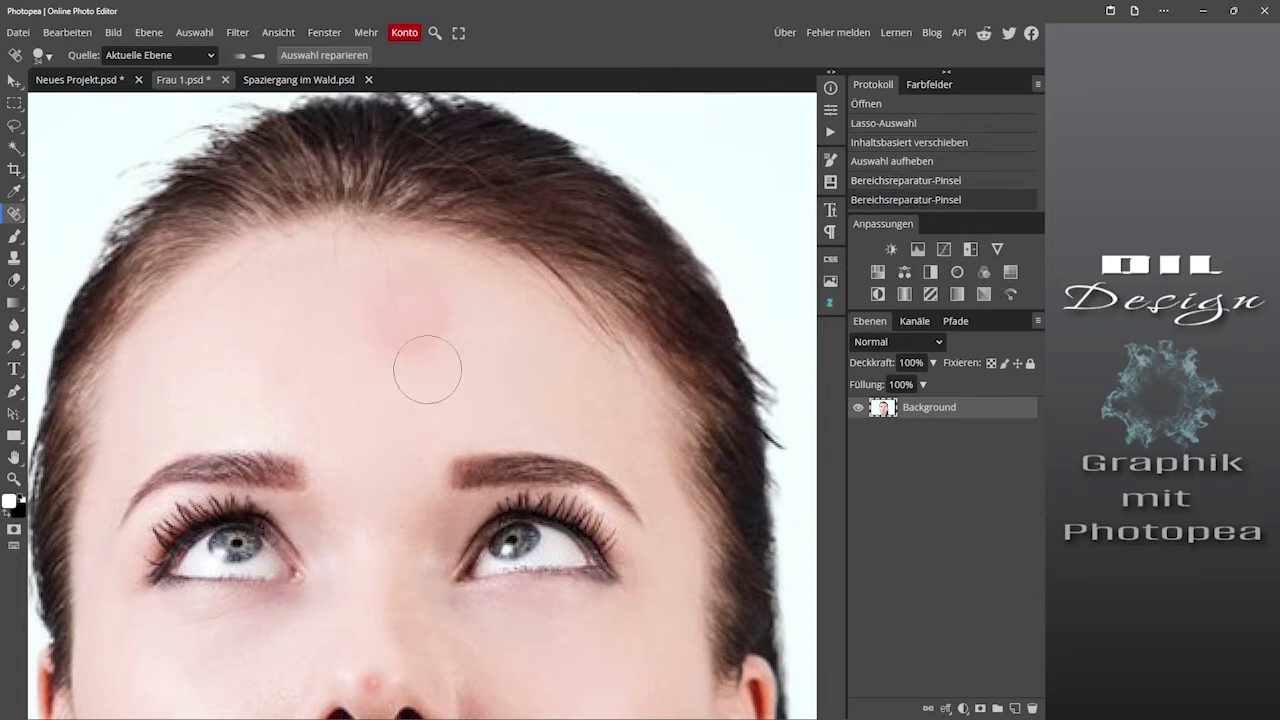
key("ctrl+z")
Step: Dab and brush repeatedly over the pimple area until the forehead redness is gone
left_click(414, 354)
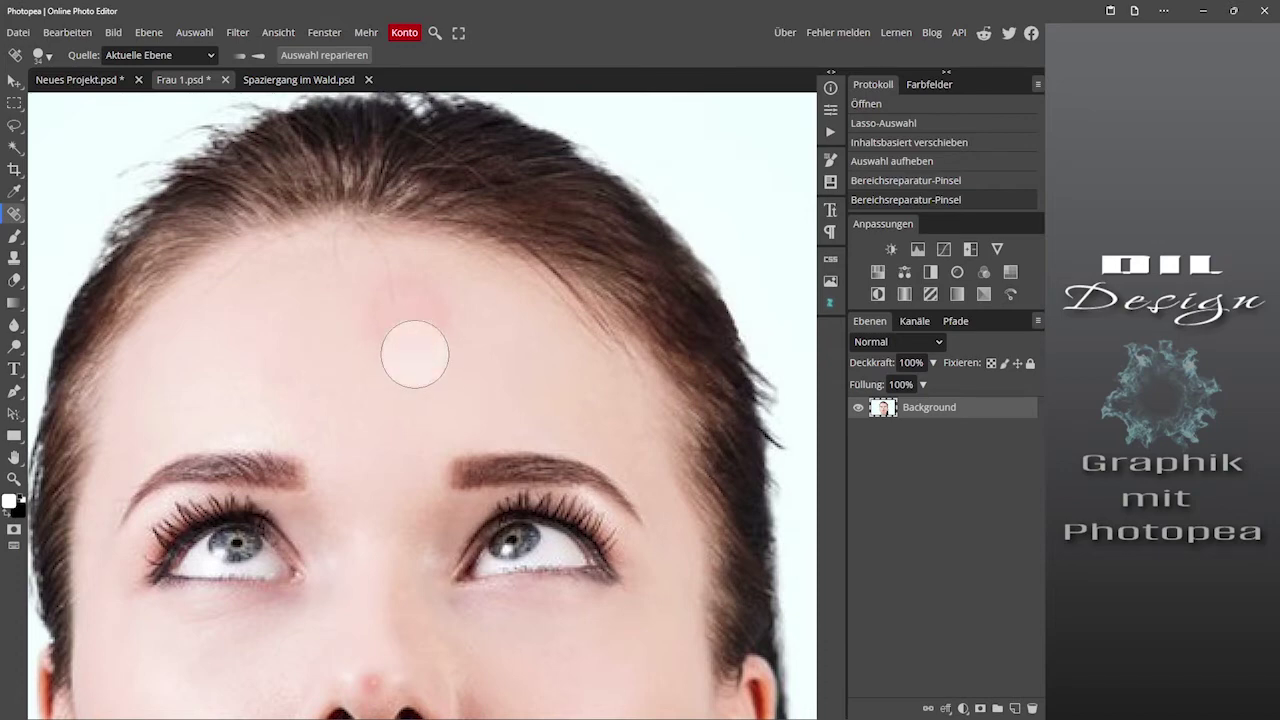
left_click(449, 322)
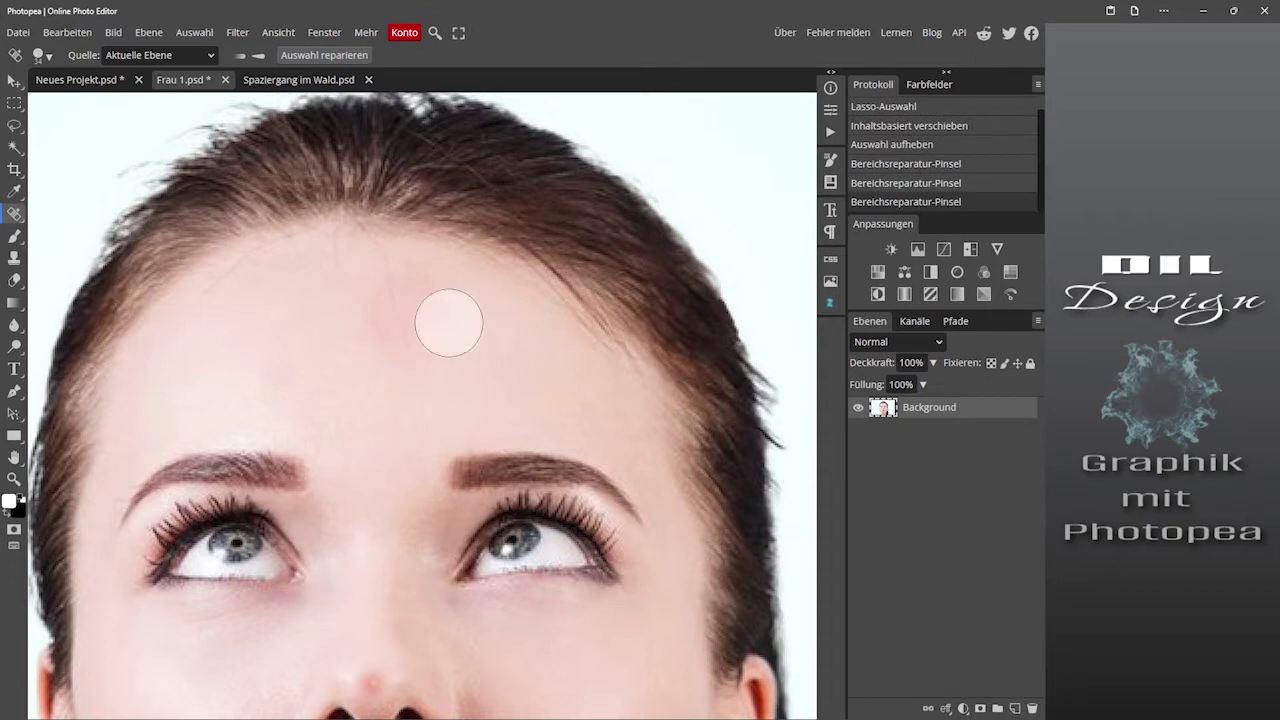
left_click(418, 290)
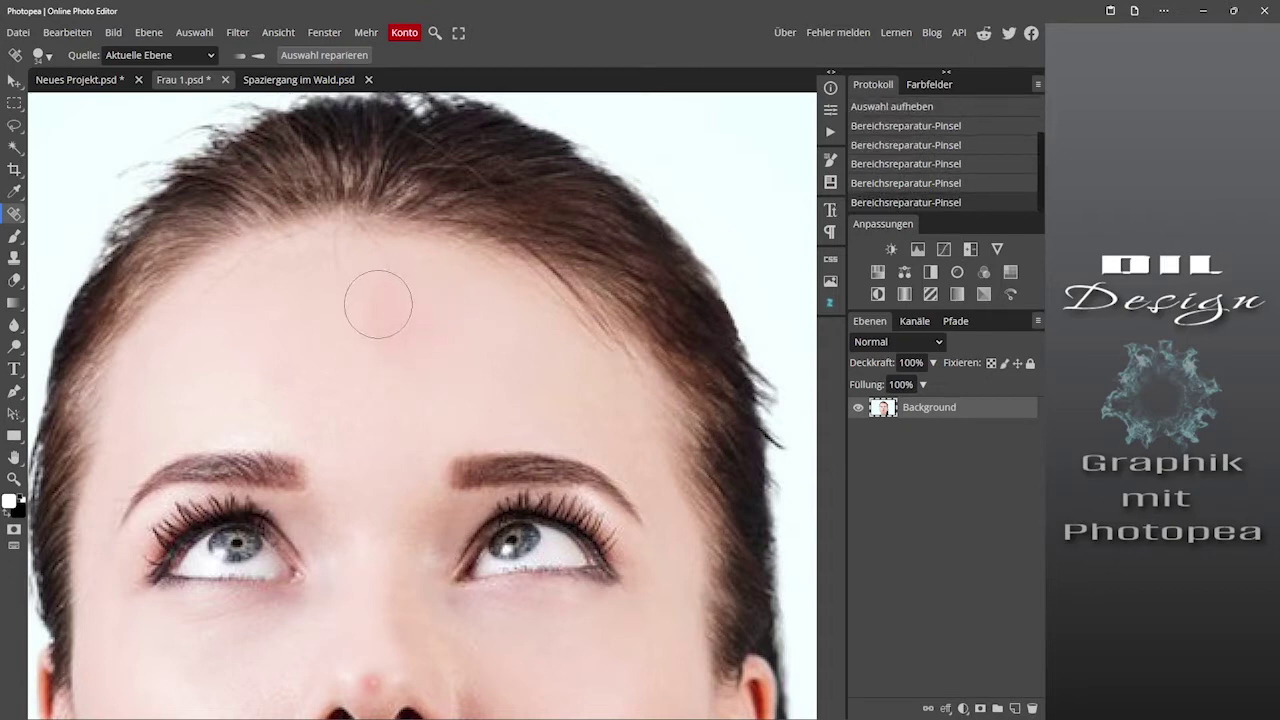
left_click(379, 316)
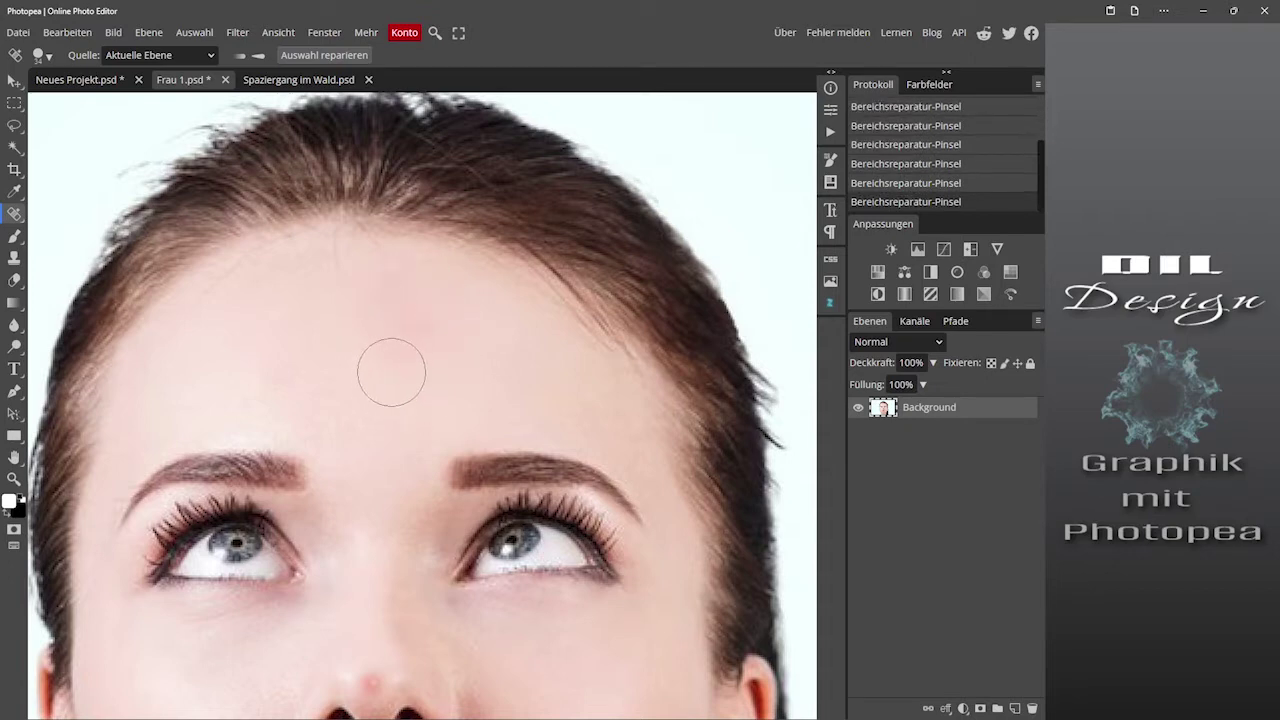
left_click(422, 340)
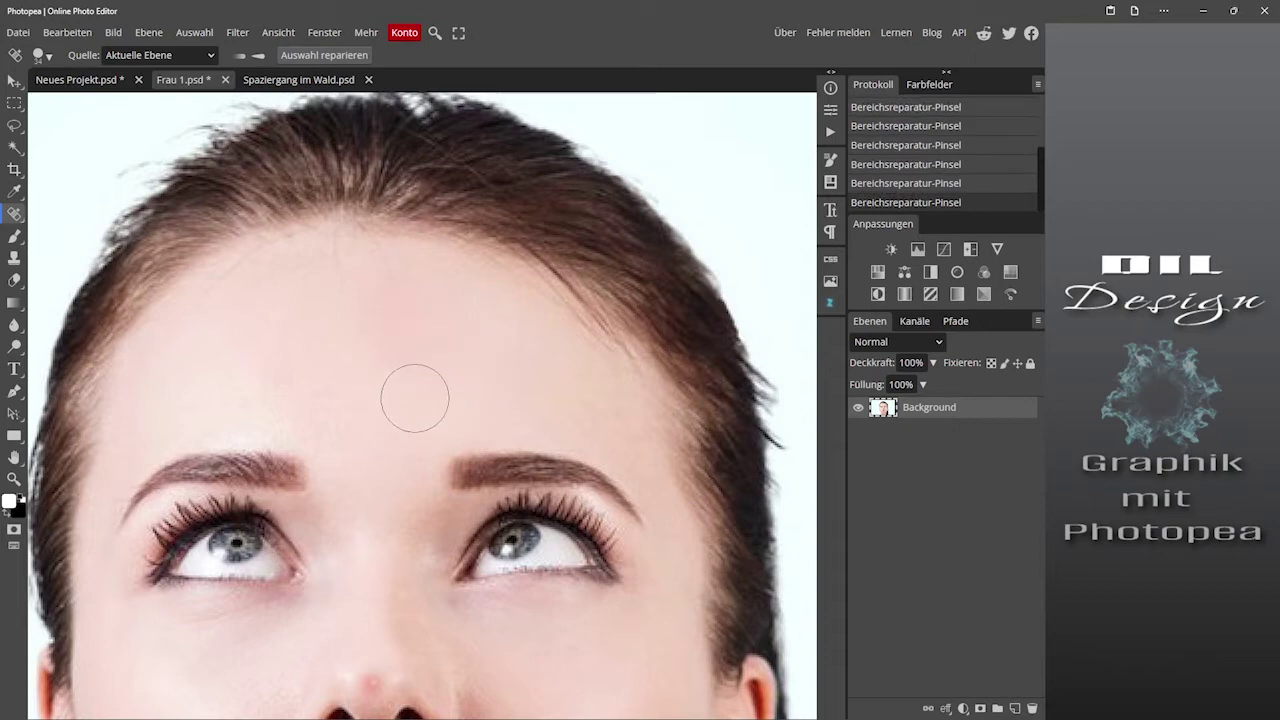
left_click(383, 309)
mouse_move(383, 309)
left_mouse_down()
mouse_move(415, 319)
mouse_move(380, 366)
left_mouse_up()
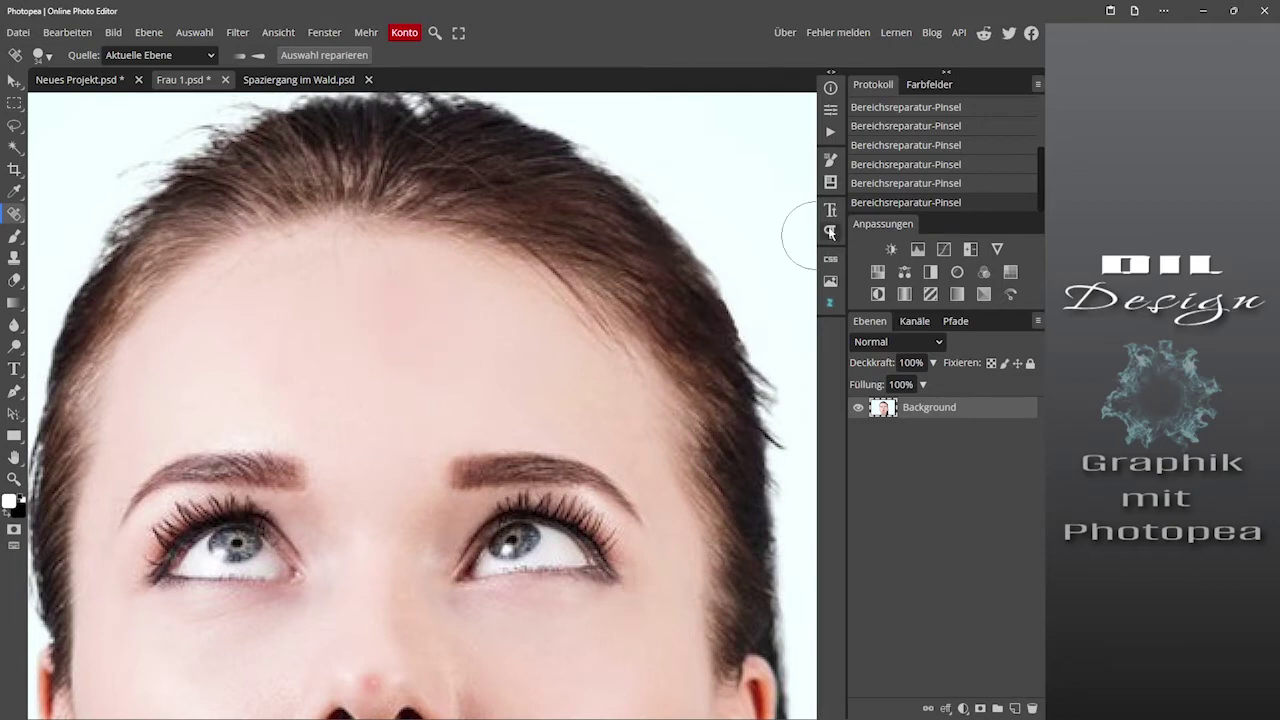
Step: Revert the history to the Öffnen state and switch to the Reparatur-Pinsel
scroll(914, 150, "up", 5)
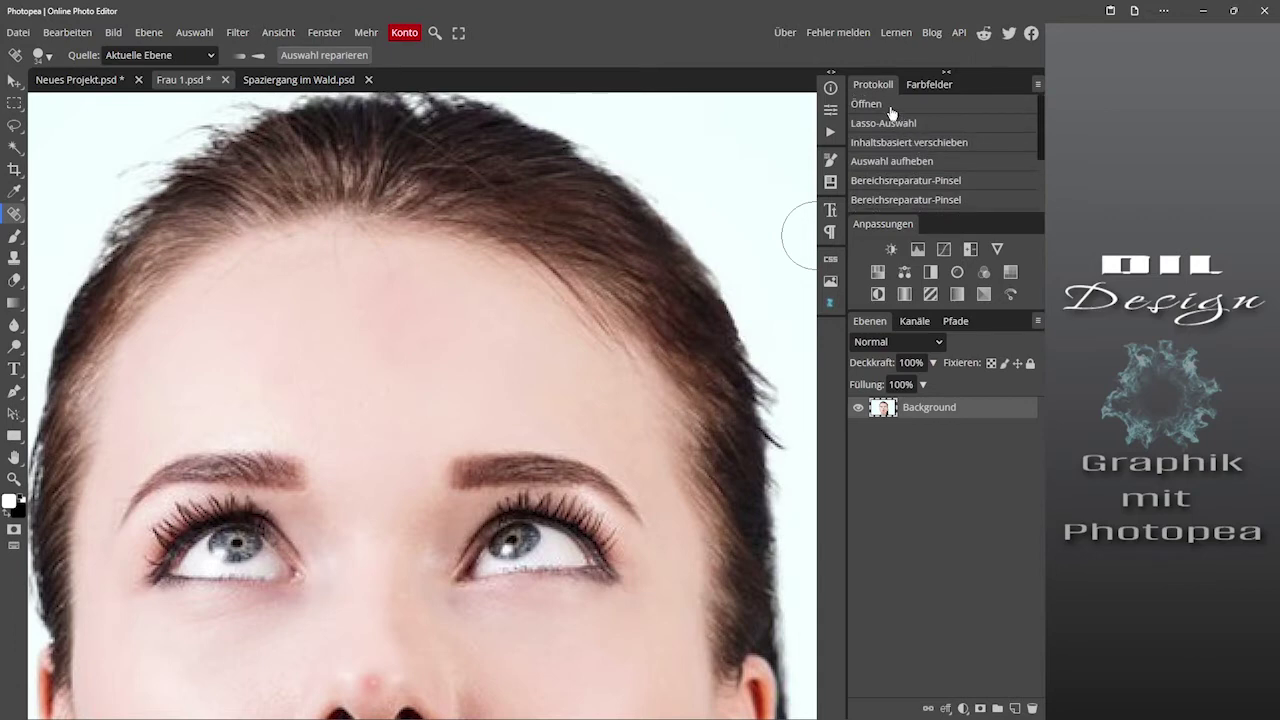
left_click(887, 106)
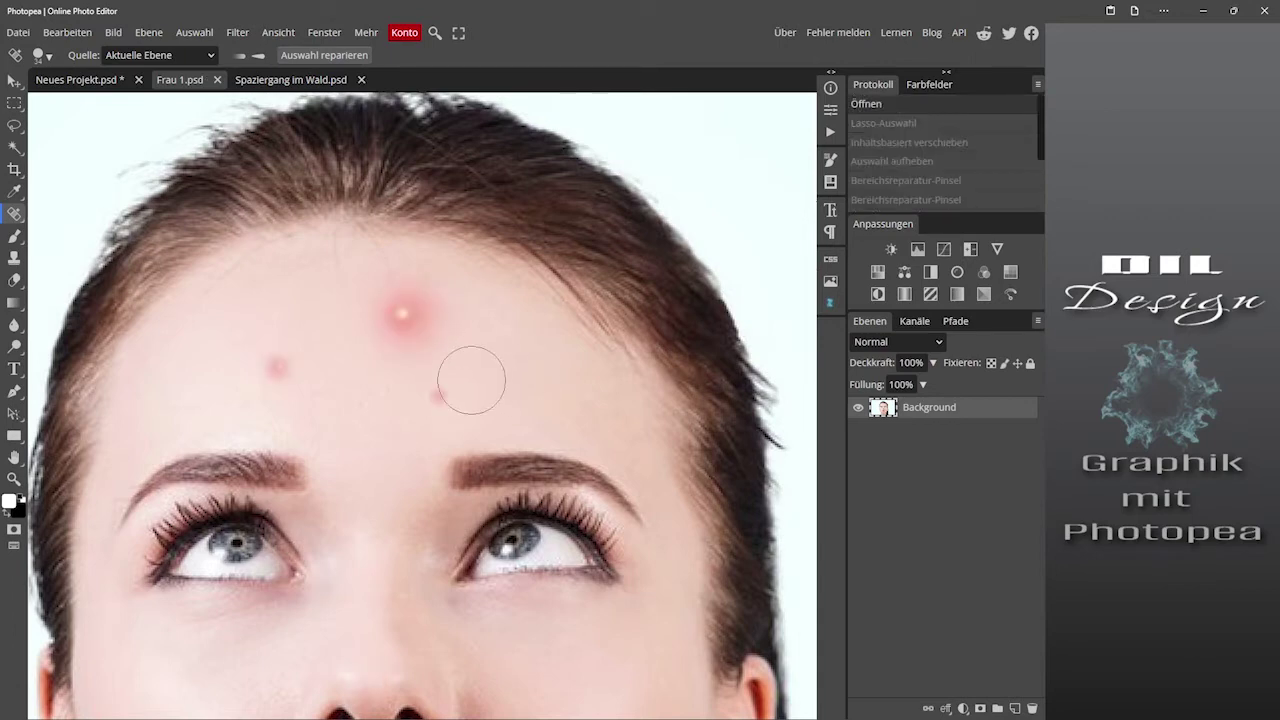
right_click(16, 222)
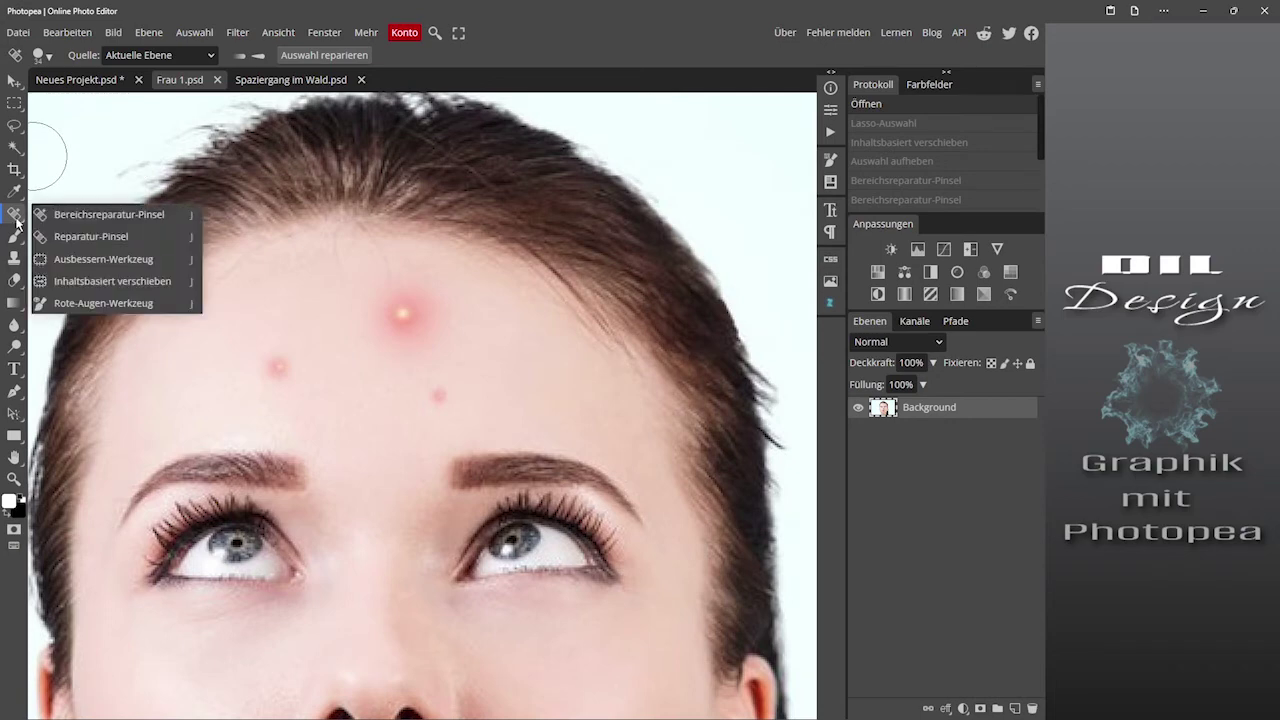
left_click(91, 237)
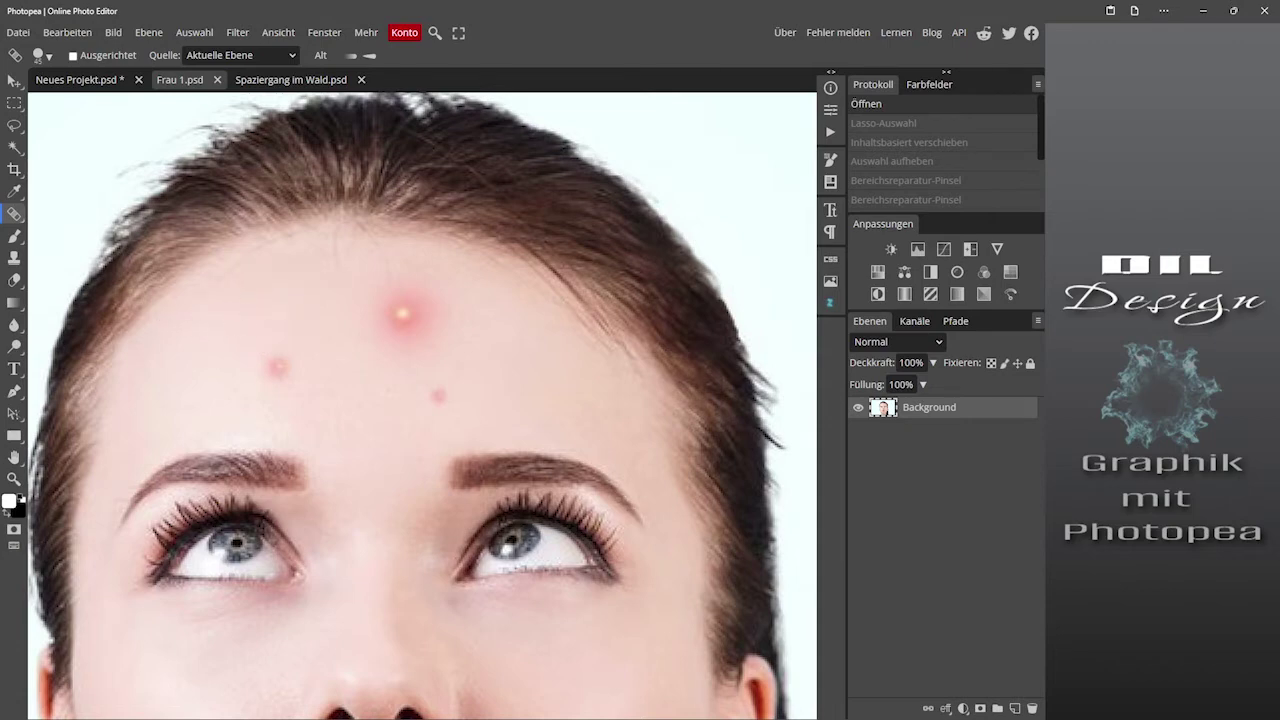
Step: Shrink the Reparatur-Pinsel and heal both small forehead spots, sampling clean skin beside each
left_click_drag(270, 323, 214, 323)
left_click(276, 370)
left_click(284, 367)
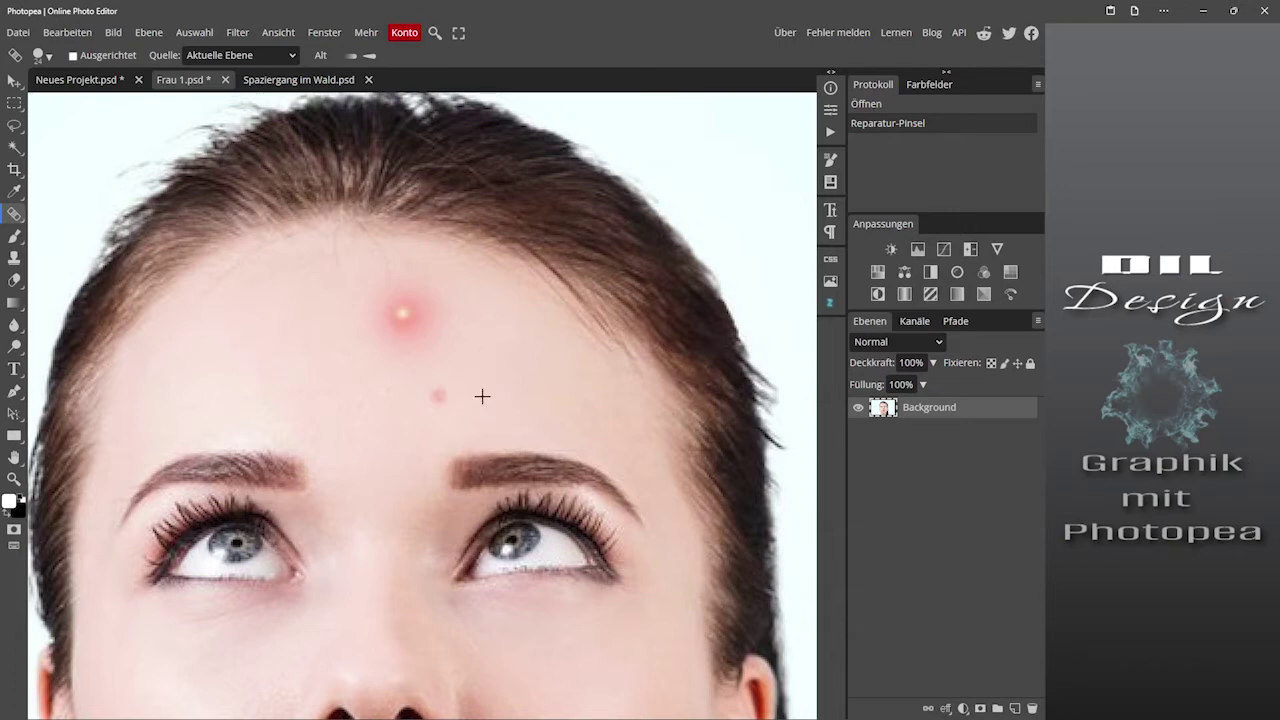
left_click(438, 396)
left_click(440, 393)
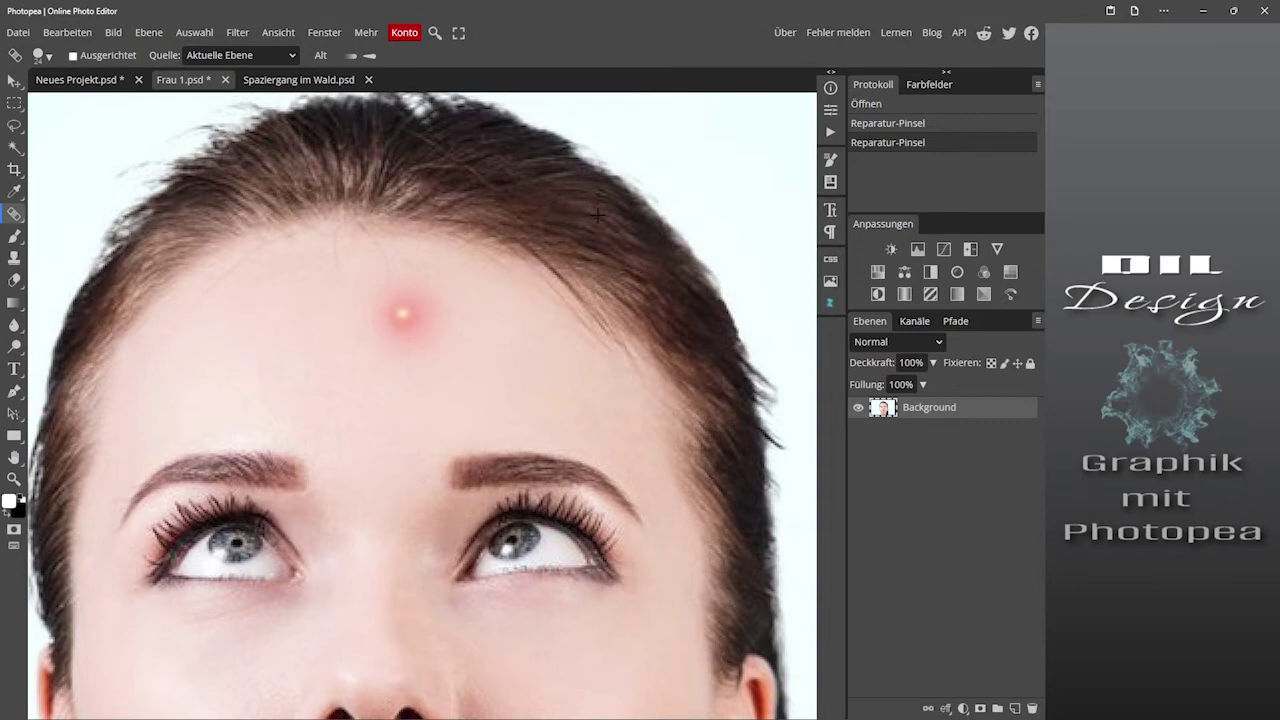
Step: Sample clean skin beside the central pimple, heal it, then undo and redo the stroke
left_click_drag(400, 310, 401, 319)
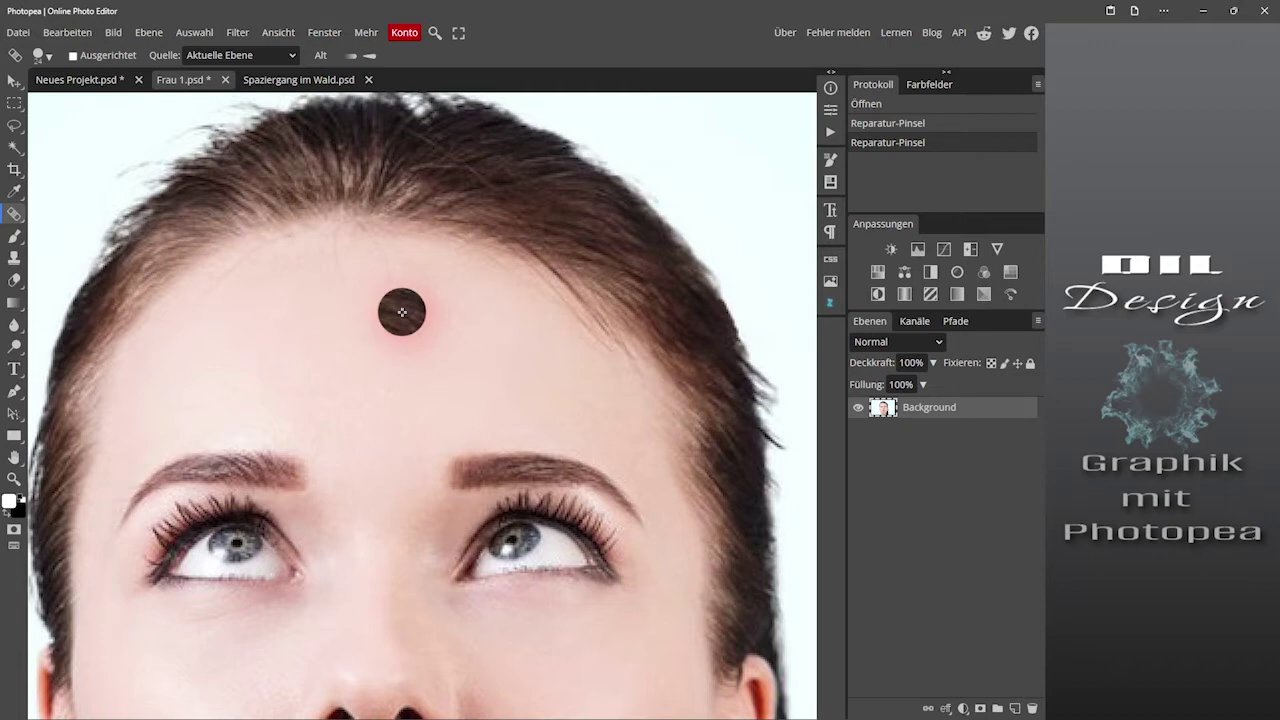
left_click(401, 312)
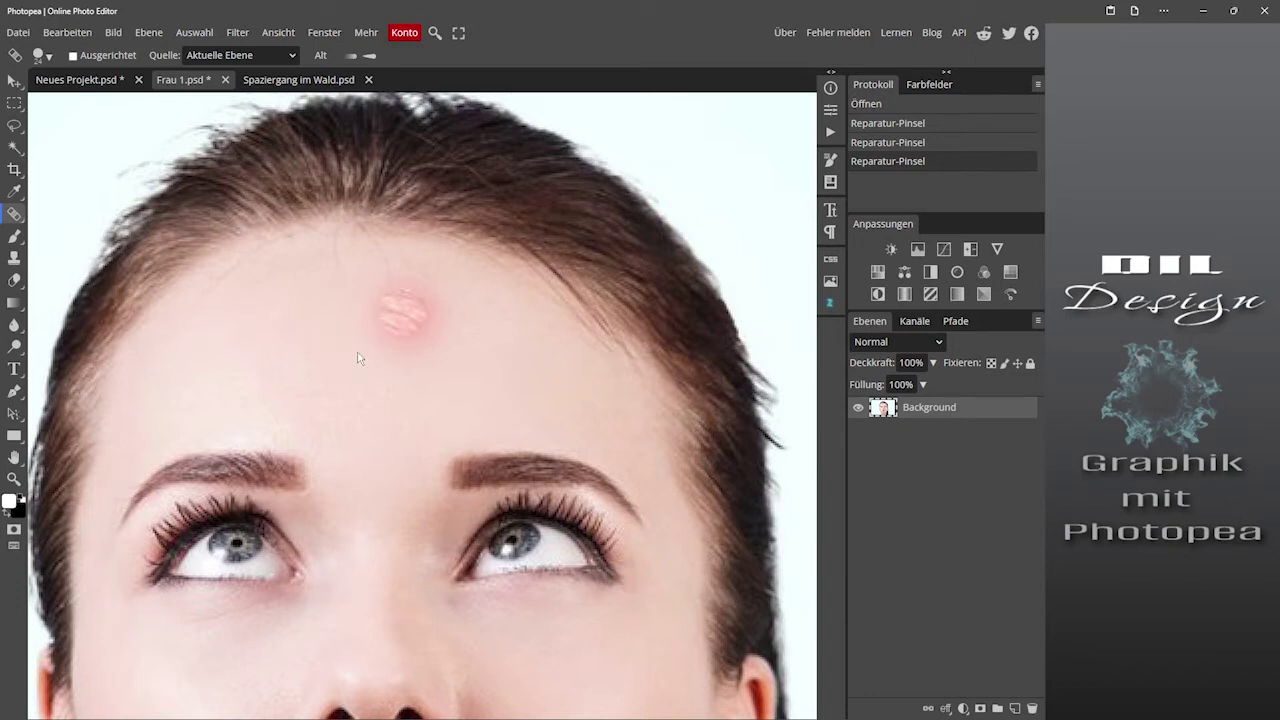
key("ctrl+z")
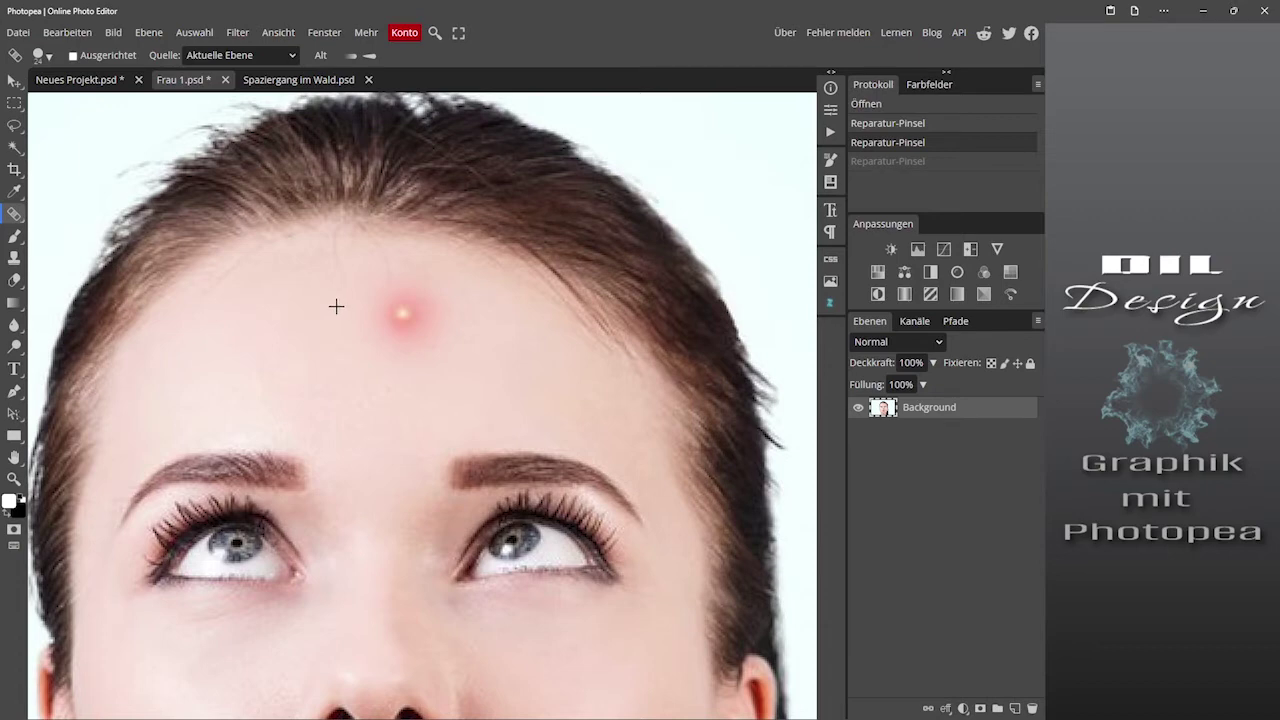
left_click(405, 318)
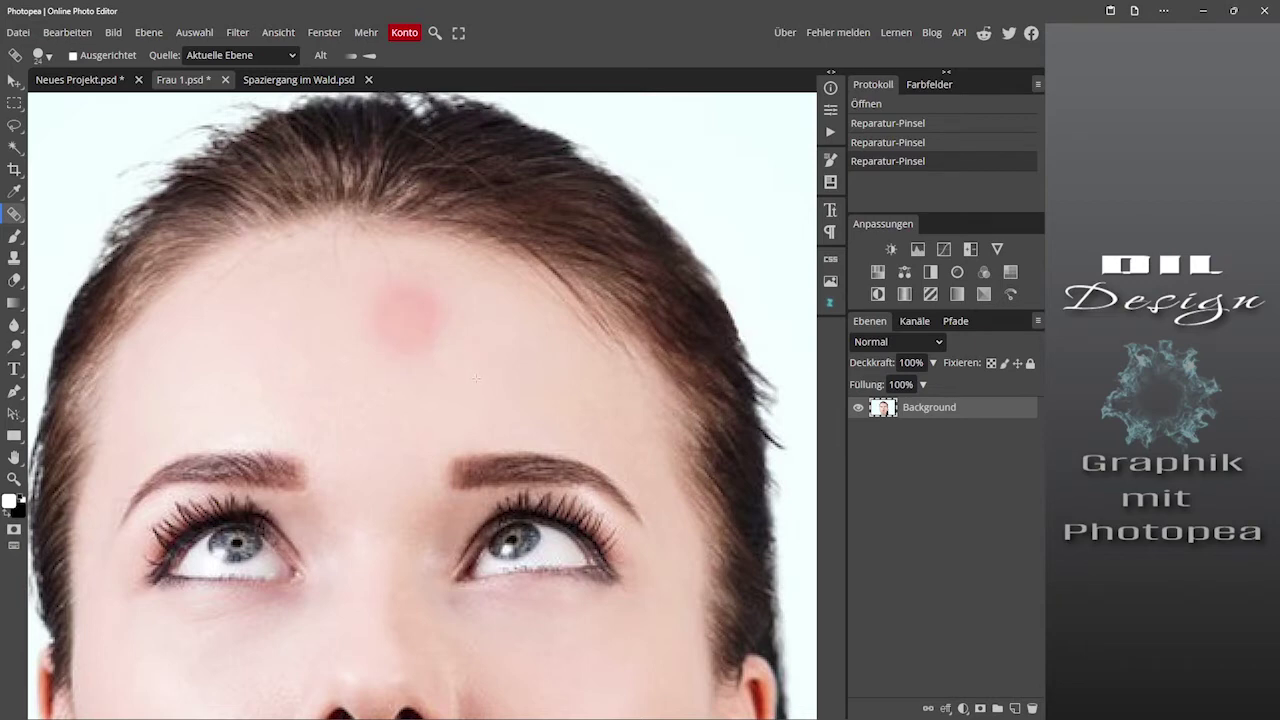
Step: Dab away the remaining pink traces of the pimple and fit the photo in the window
left_click(438, 335)
left_click(438, 310)
left_click(418, 300)
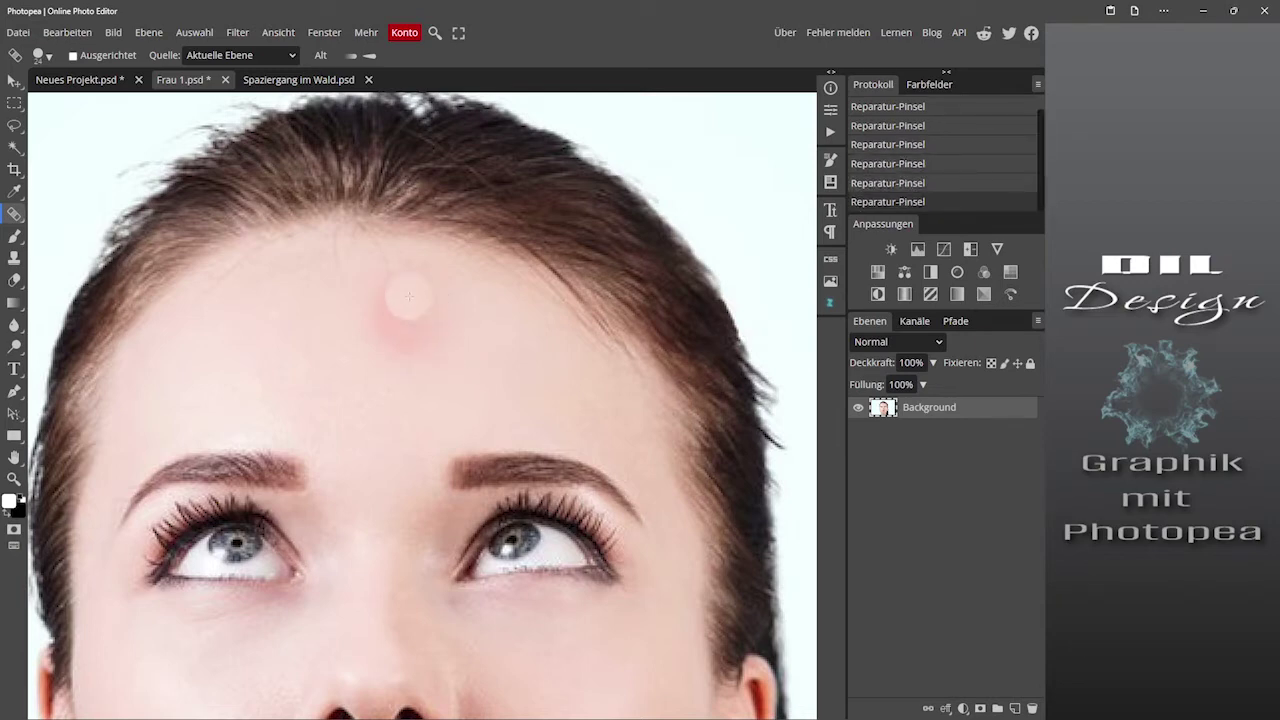
left_click(409, 296)
left_click(378, 311)
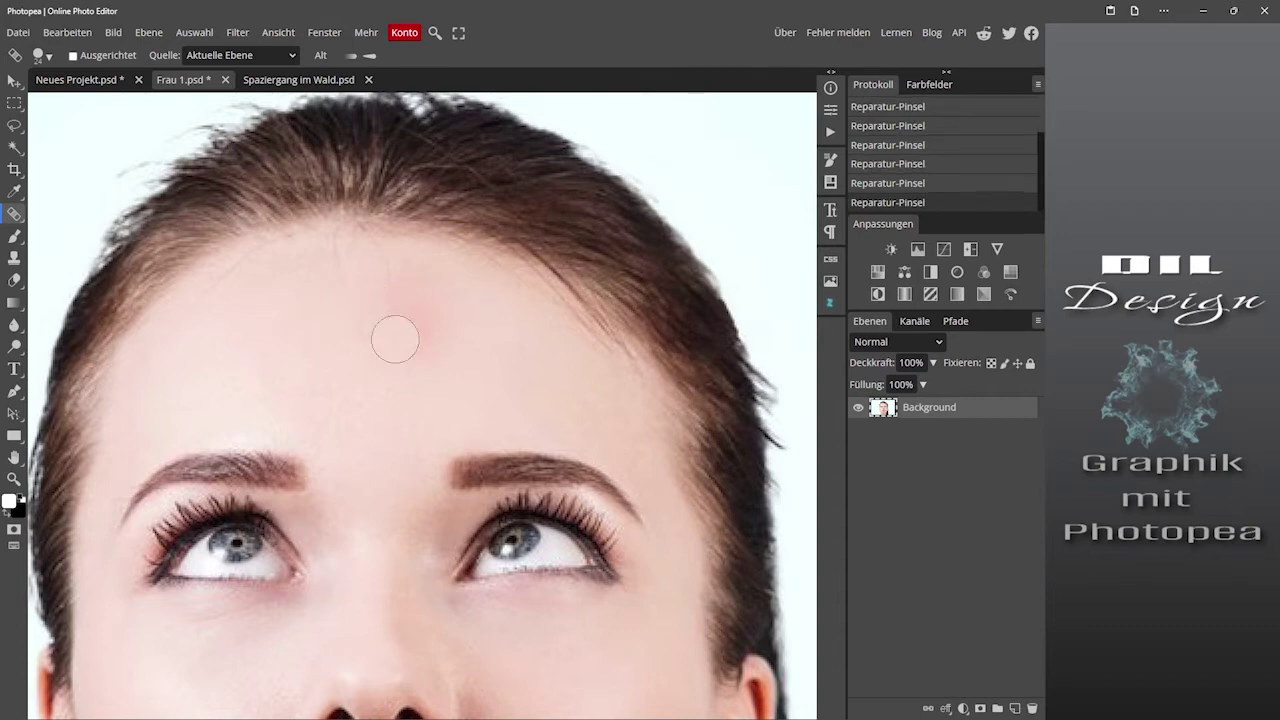
left_click(395, 340)
left_click(400, 314)
left_click(394, 297)
key("ctrl+0")
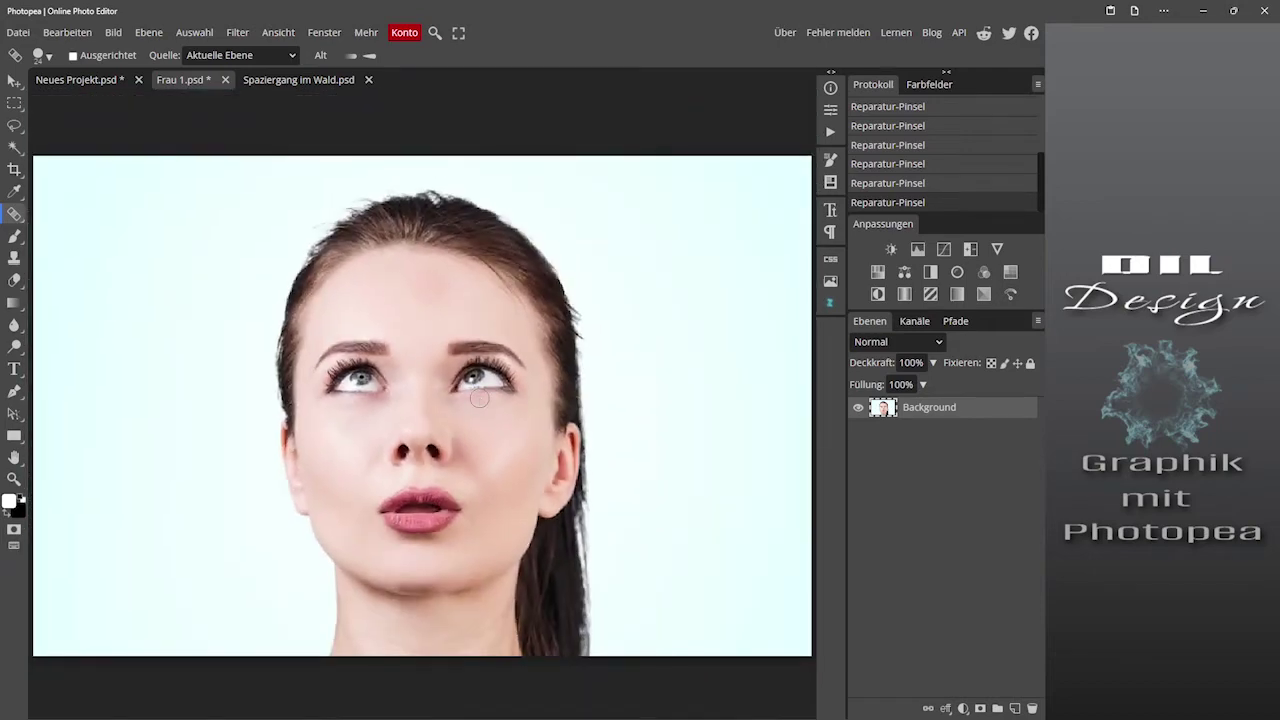
Step: Heal the spot under her right eye and two remaining marks on the forehead
left_click(480, 402)
left_click(443, 285)
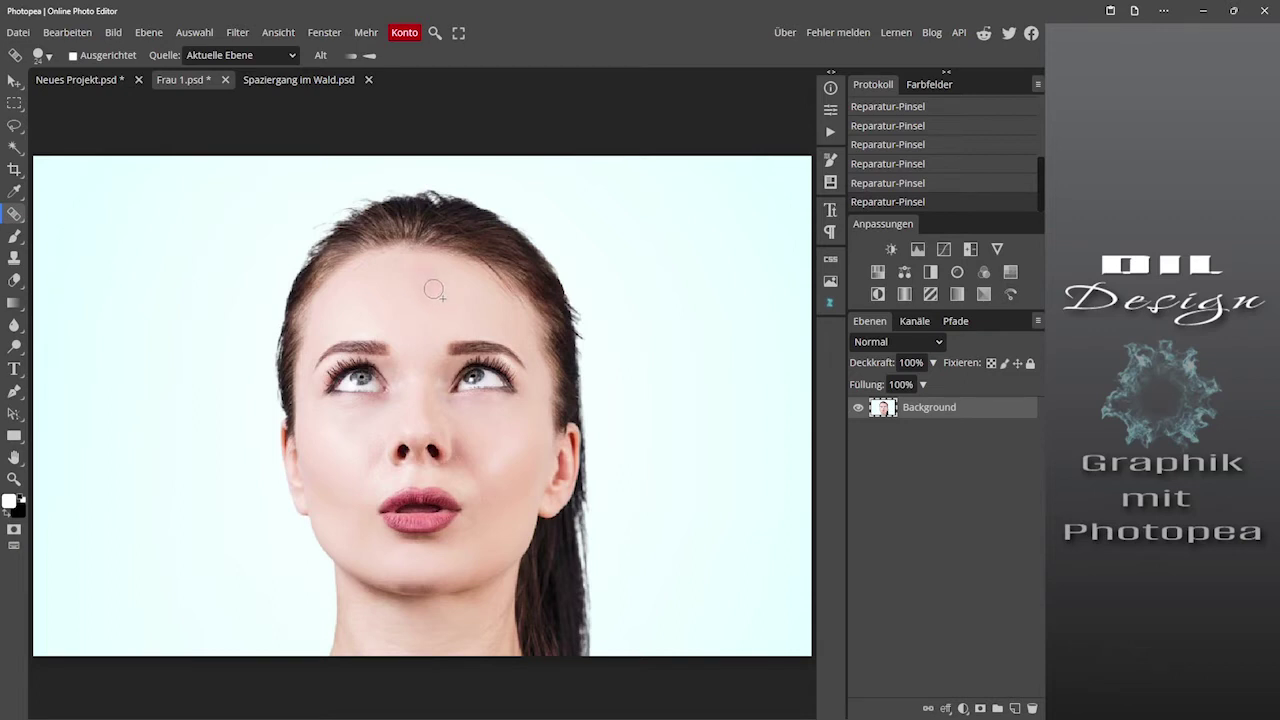
left_click(428, 278)
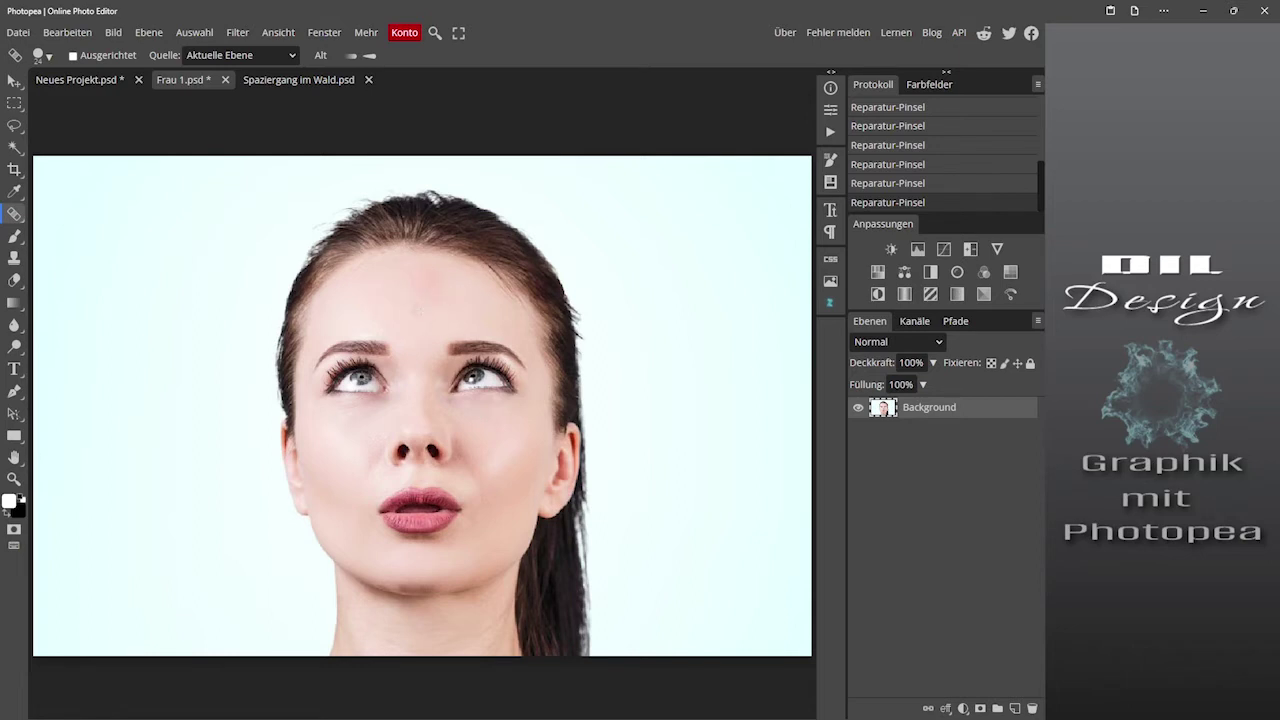
scroll(926, 150, "up", 3)
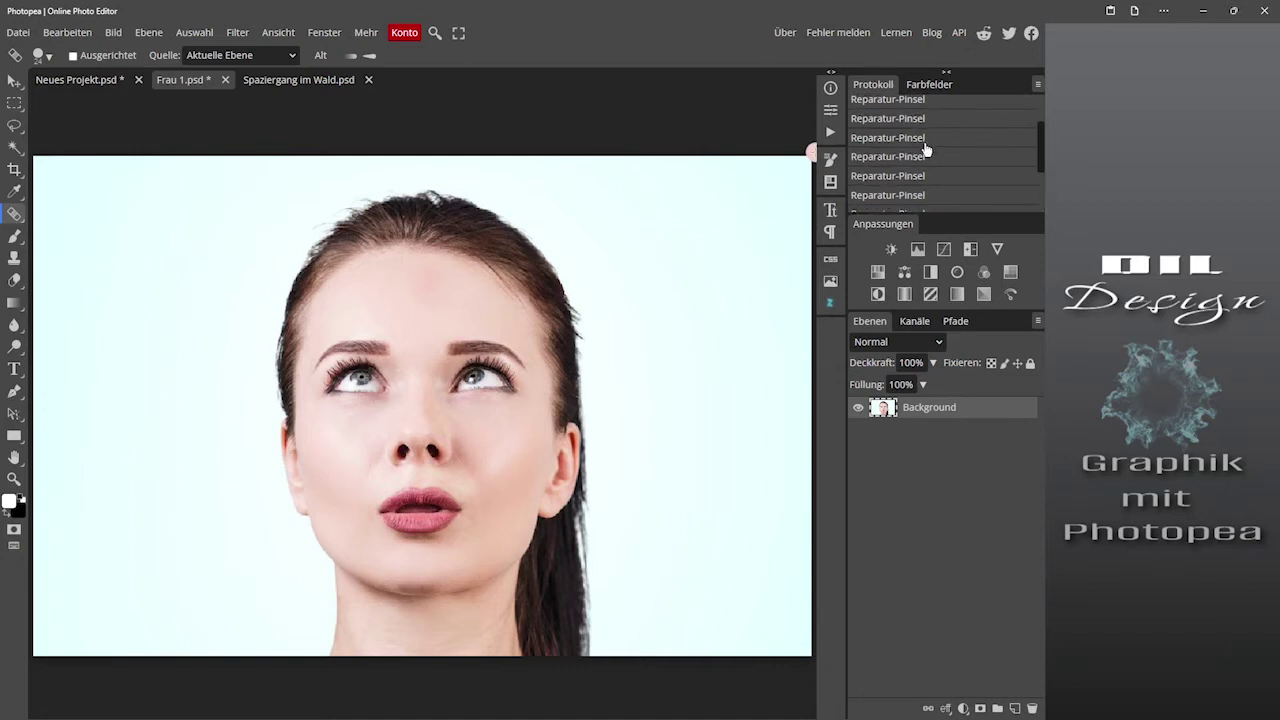
scroll(926, 150, "up", 2)
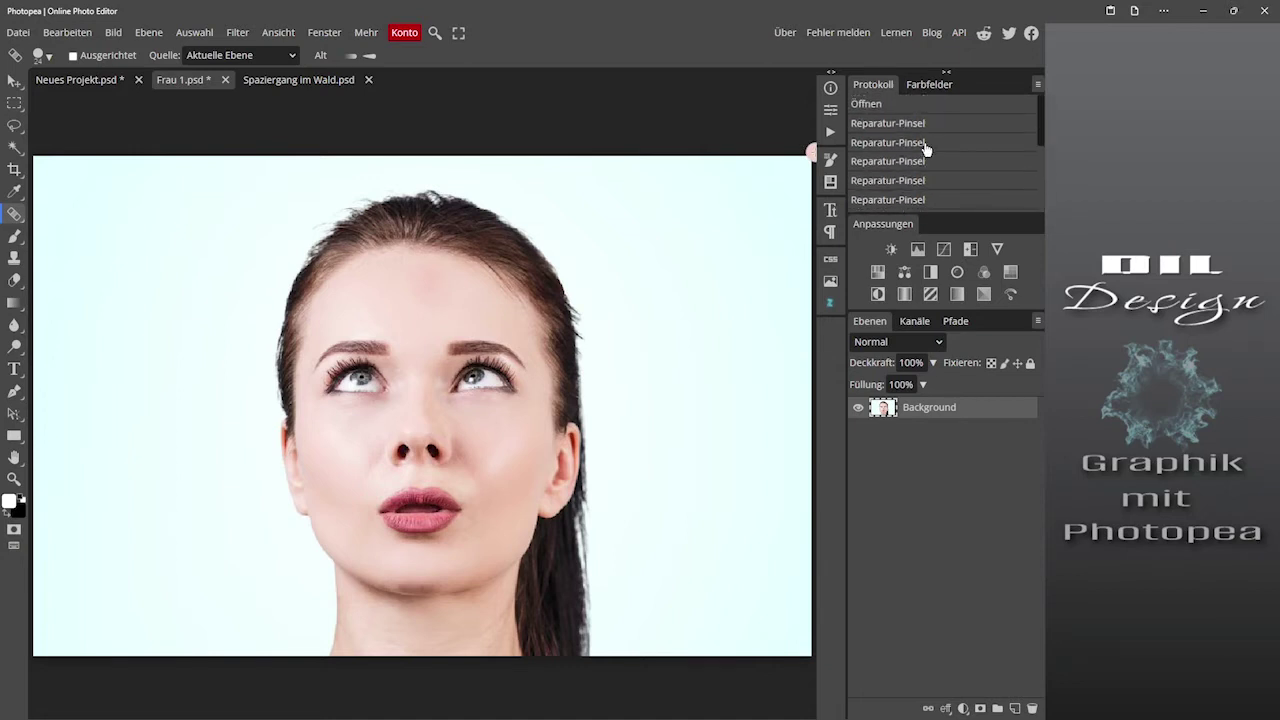
Step: Revert the image to the Öffnen state and switch to the Ausbessern-Werkzeug
left_click(880, 105)
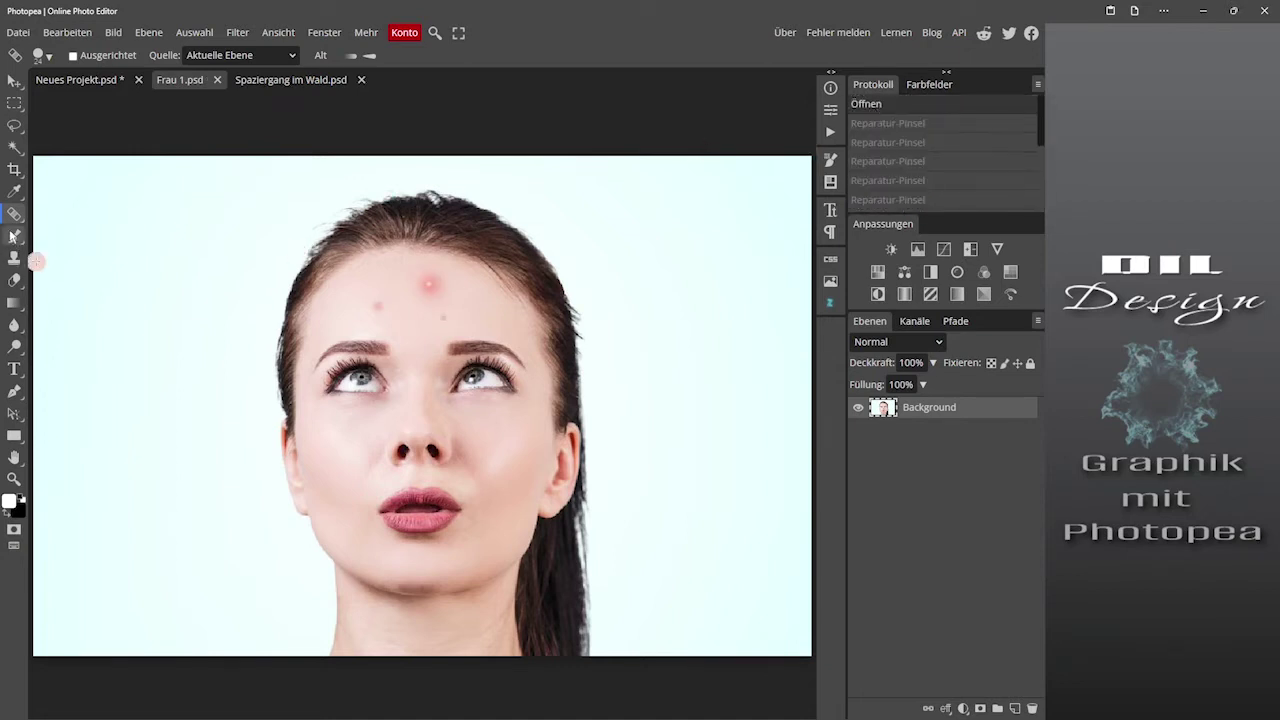
left_click(16, 213)
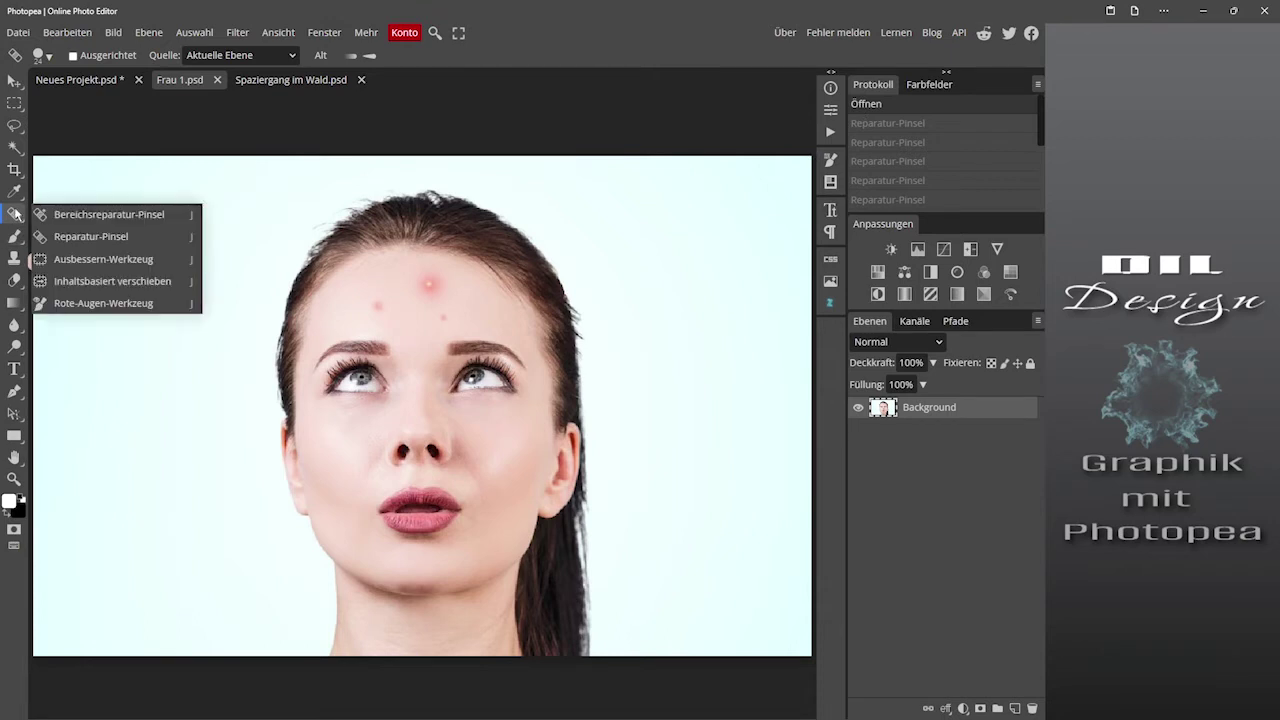
left_click(102, 260)
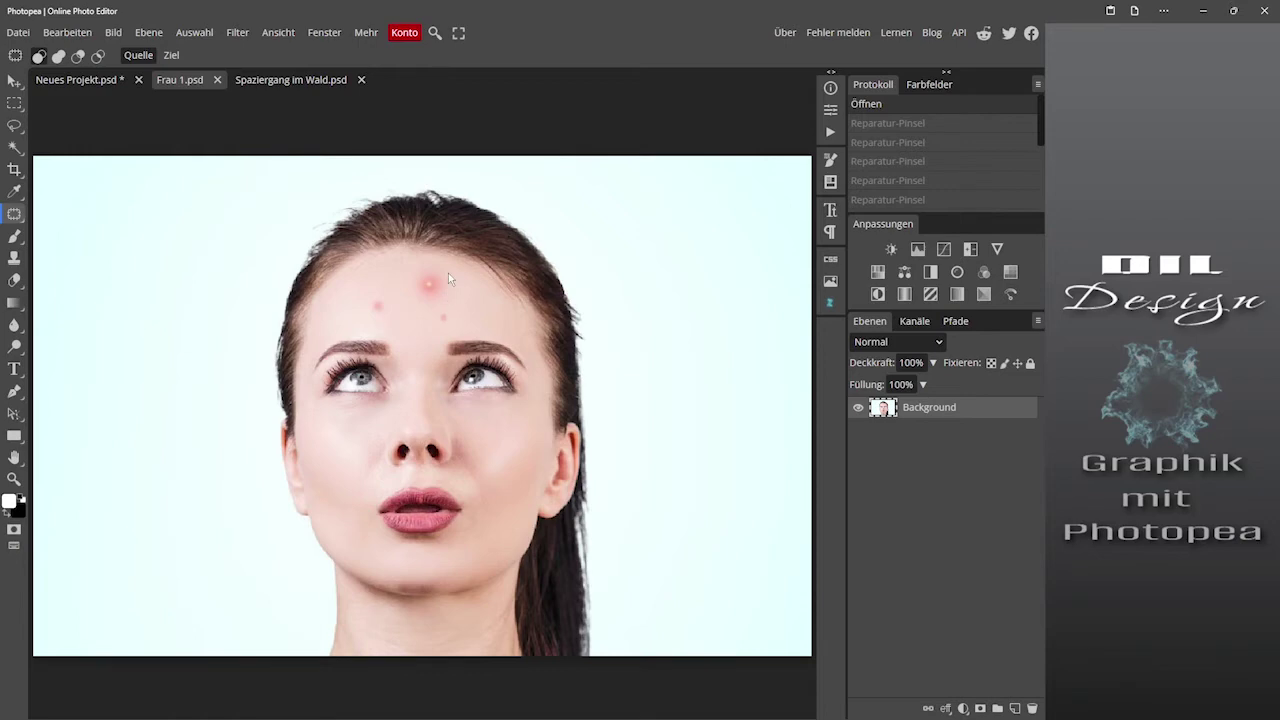
Step: Outline the small red spot on the left forehead, patch it with nearby skin, and deselect
scroll(448, 273, "up", 3)
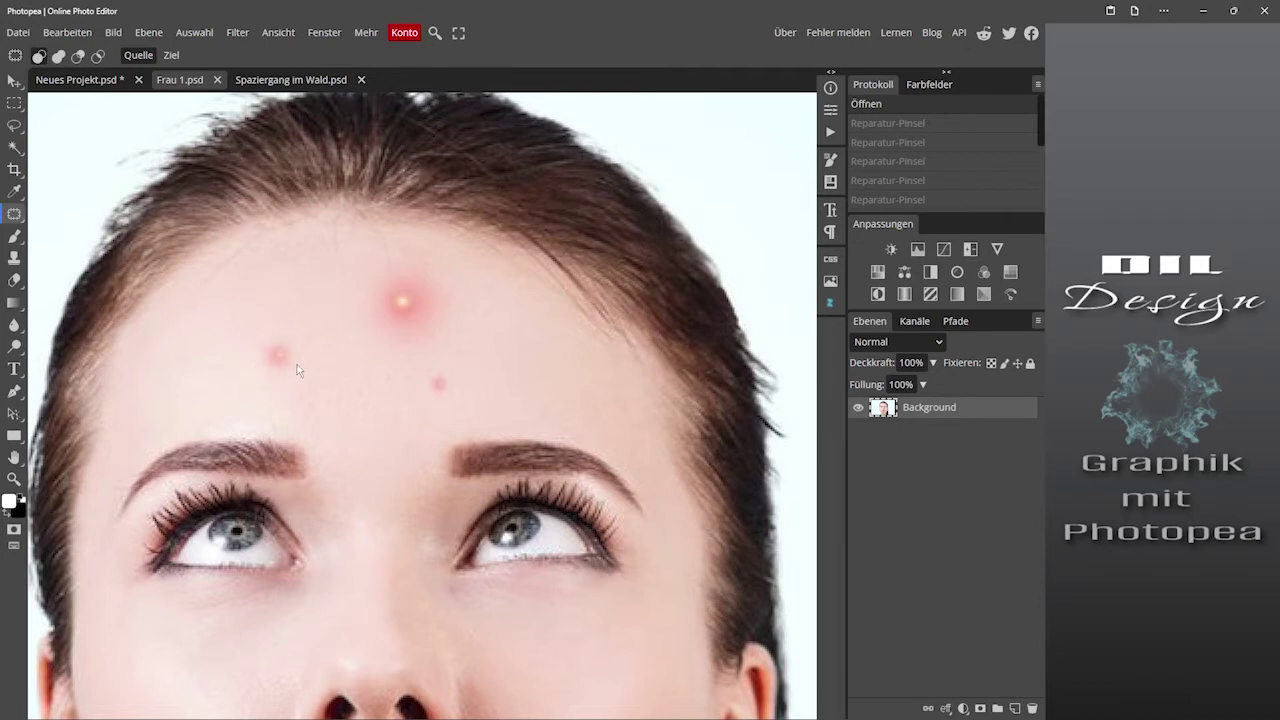
mouse_move(302, 366)
left_mouse_down()
mouse_move(279, 327)
mouse_move(274, 390)
mouse_move(305, 370)
left_mouse_up()
left_click_drag(303, 370, 305, 375)
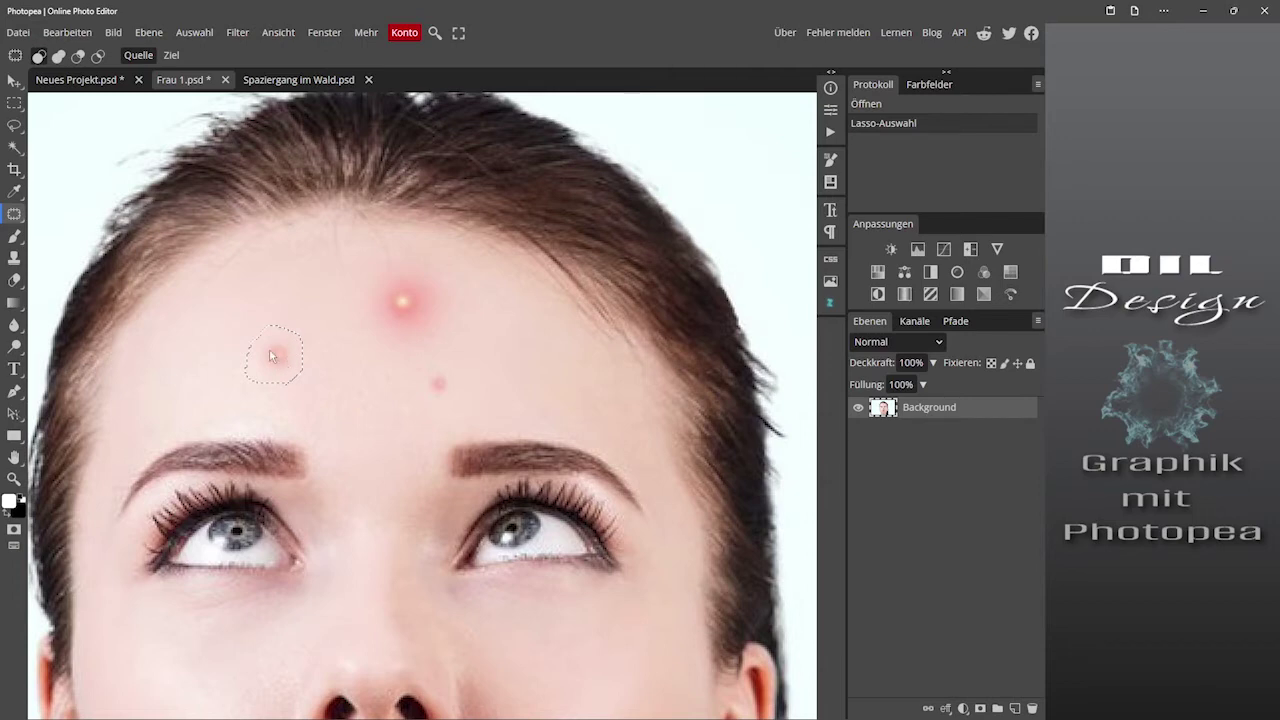
left_click_drag(276, 370, 232, 366)
left_click_drag(338, 366, 224, 365)
key("ctrl+d")
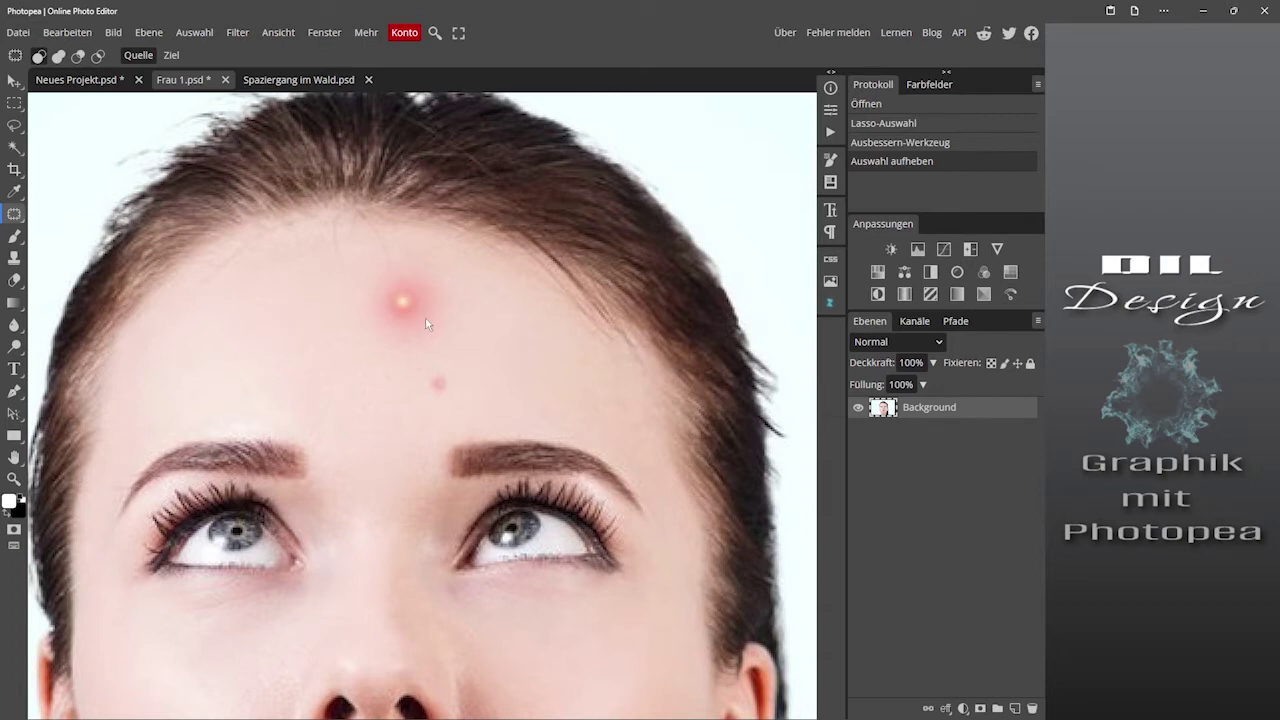
Step: Lasso the central pimple and patch it, finally using clean skin from lower on the forehead
left_click_drag(444, 276, 348, 347)
left_click_drag(442, 347, 440, 276)
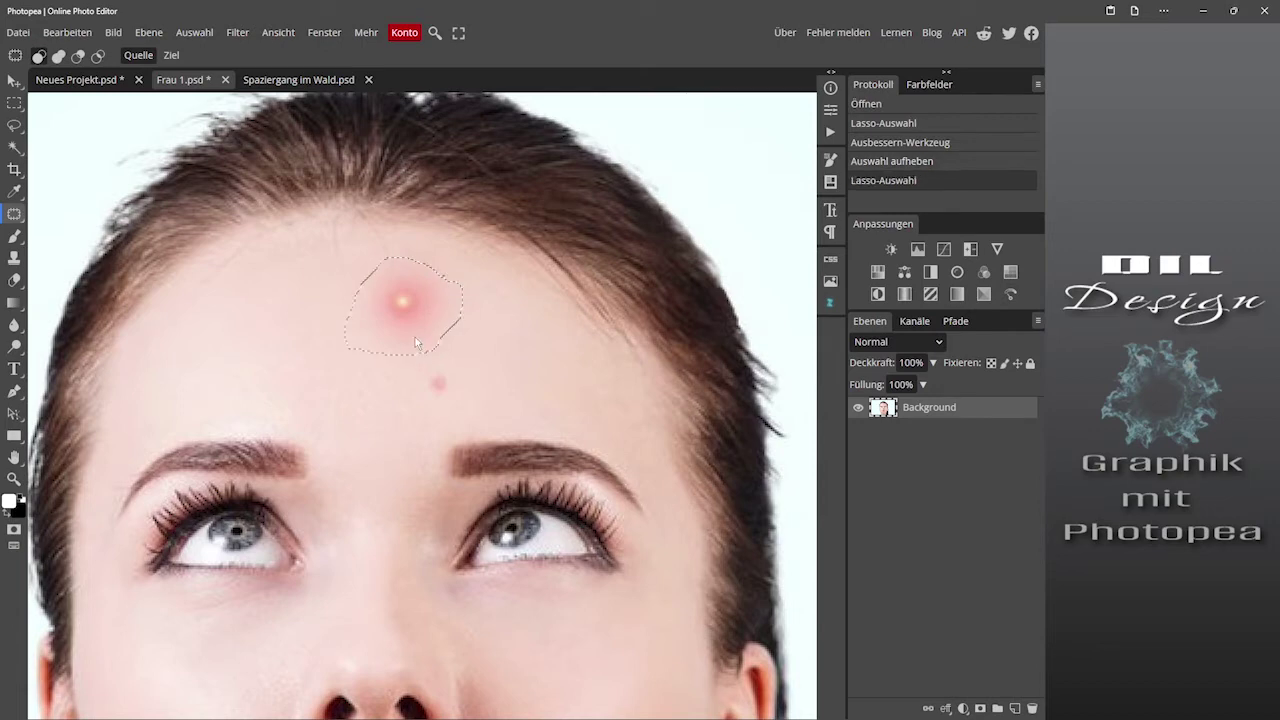
left_click_drag(404, 316, 382, 169)
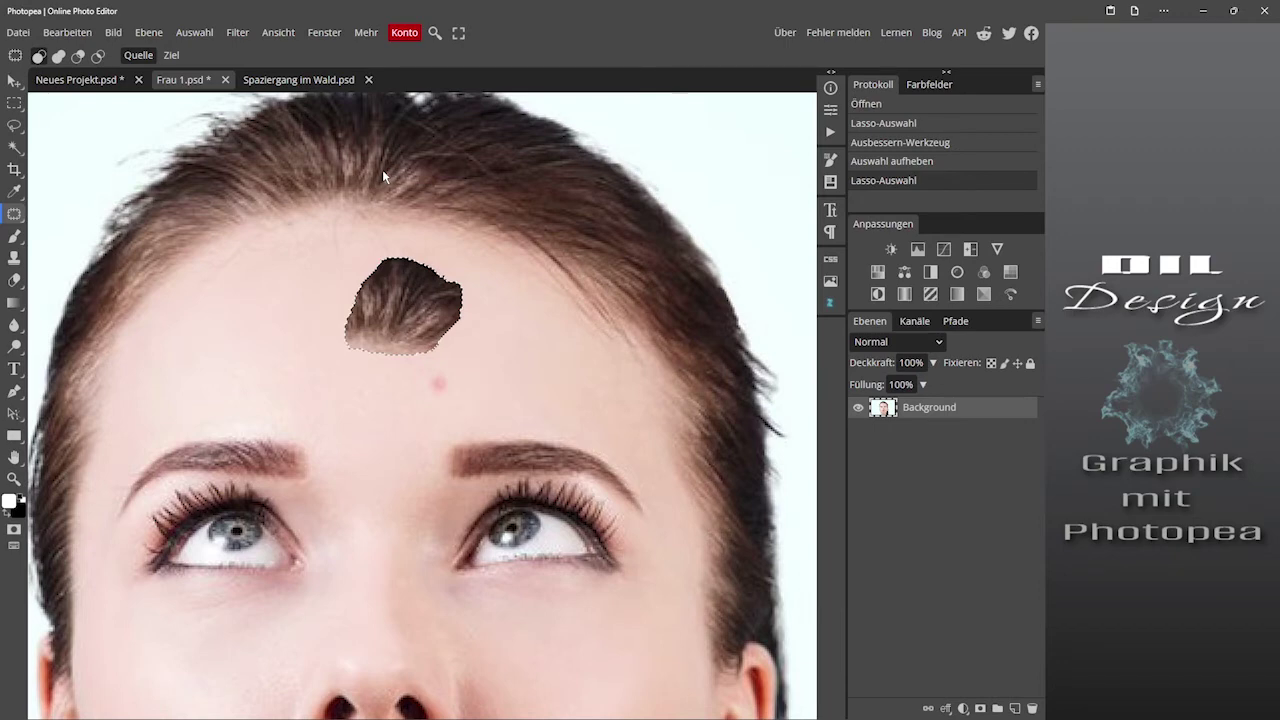
left_click_drag(382, 169, 382, 169)
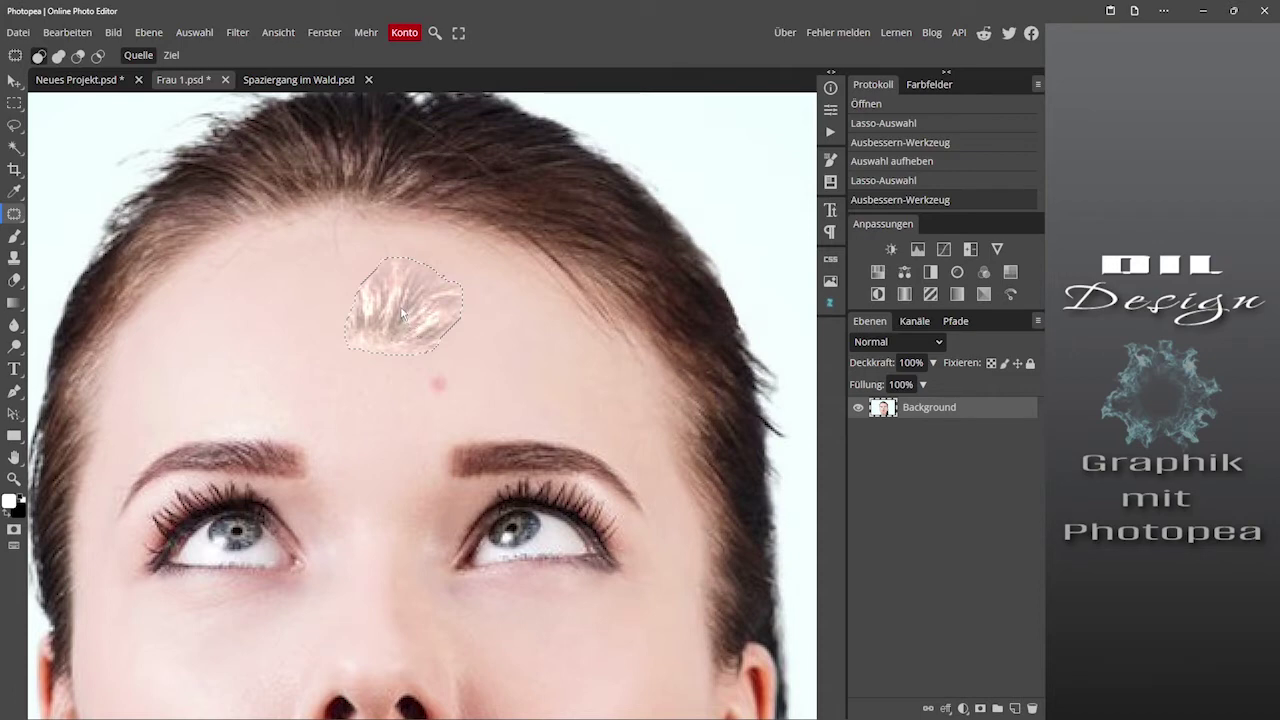
mouse_move(401, 313)
left_mouse_down()
mouse_move(409, 385)
mouse_move(312, 447)
mouse_move(378, 389)
mouse_move(423, 394)
left_mouse_up()
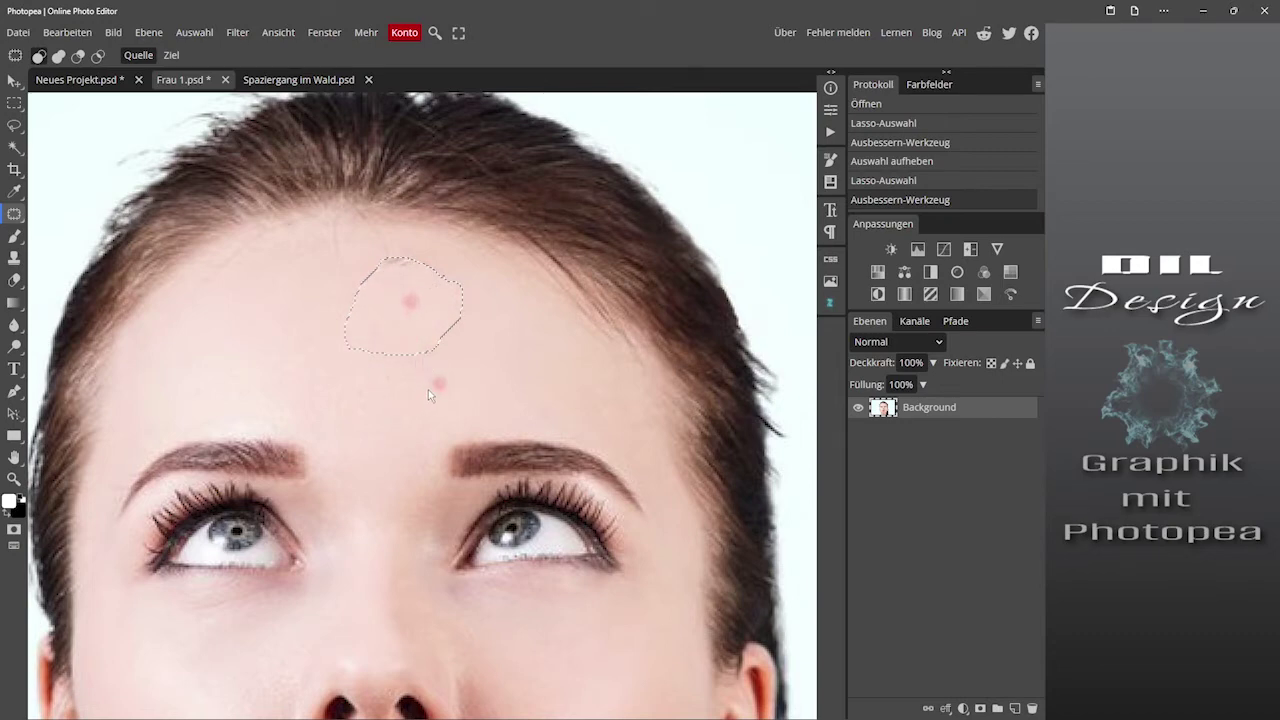
left_click_drag(423, 394, 298, 413)
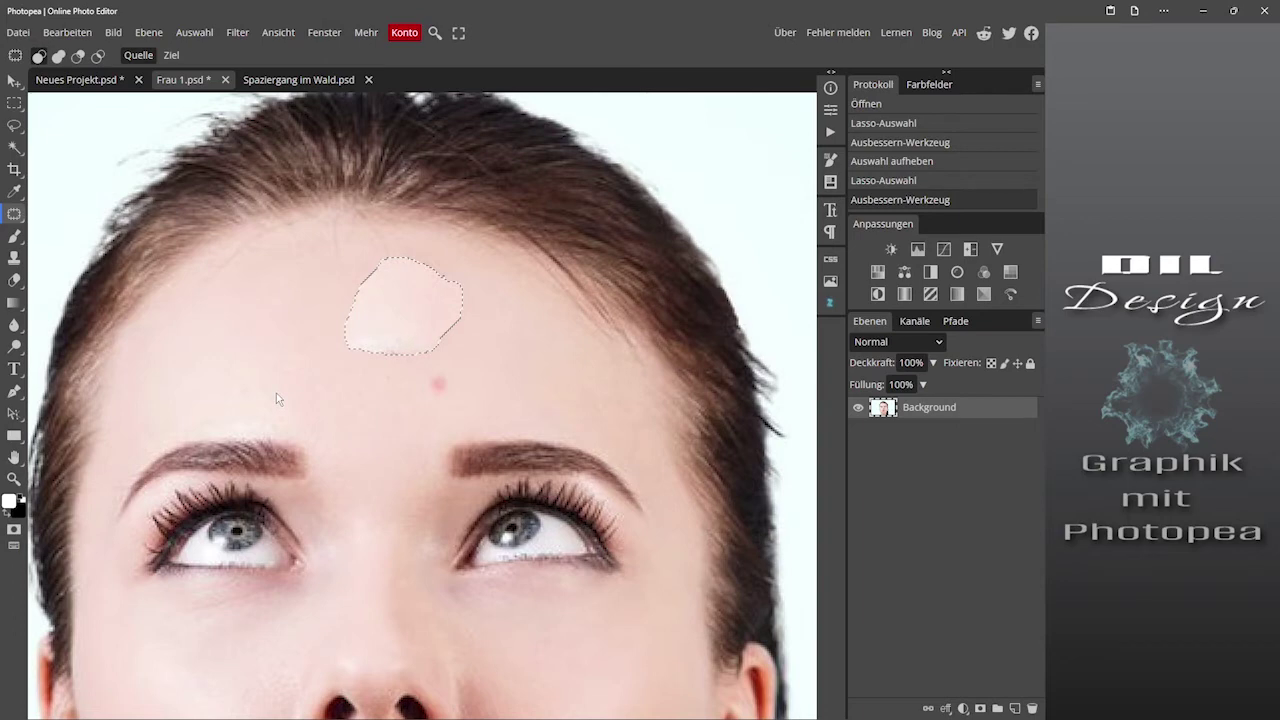
left_click_drag(276, 398, 276, 398)
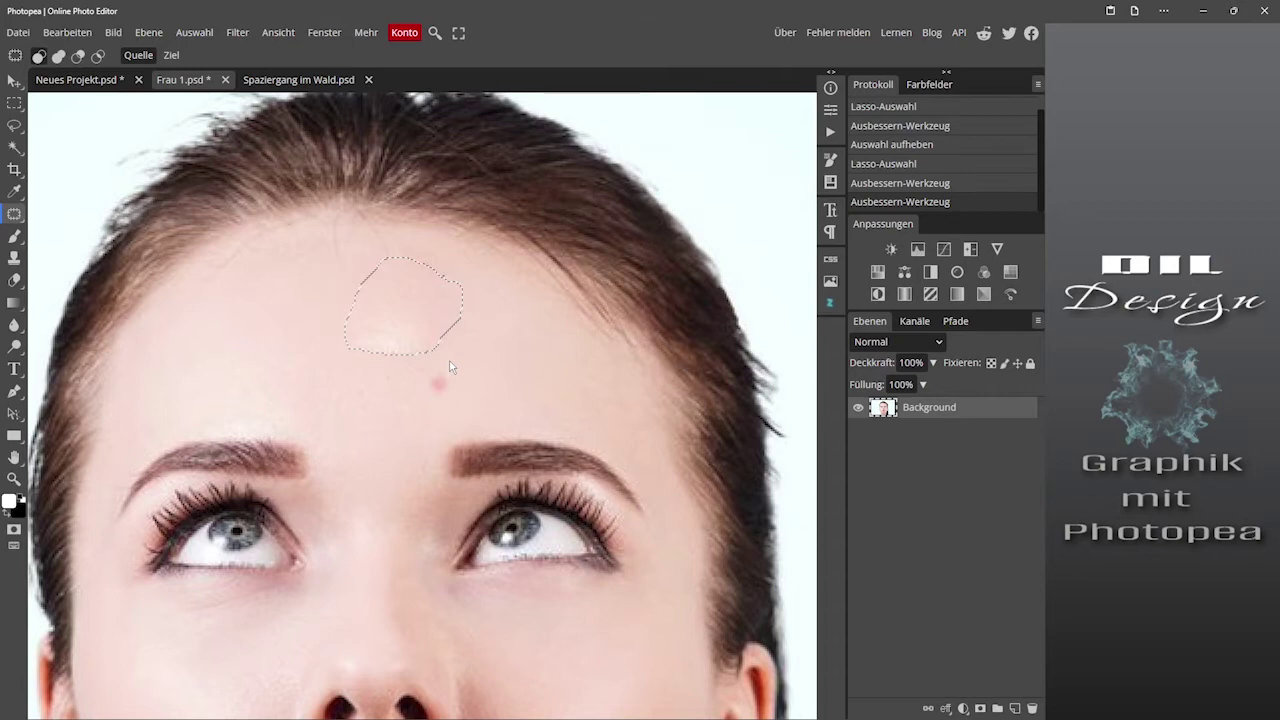
Step: Patch away the pale streak and the small red dot, deselecting after each patch
key("ctrl+d")
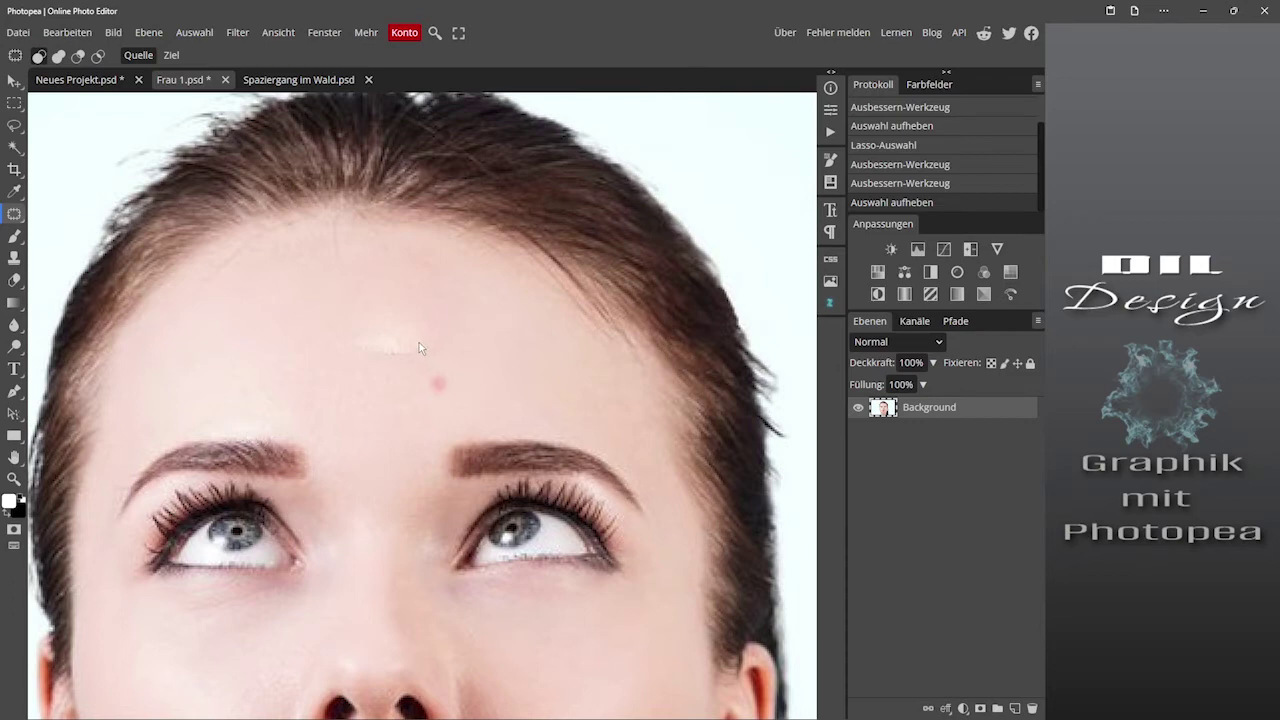
mouse_move(418, 336)
left_mouse_down()
mouse_move(376, 364)
mouse_move(420, 342)
left_mouse_up()
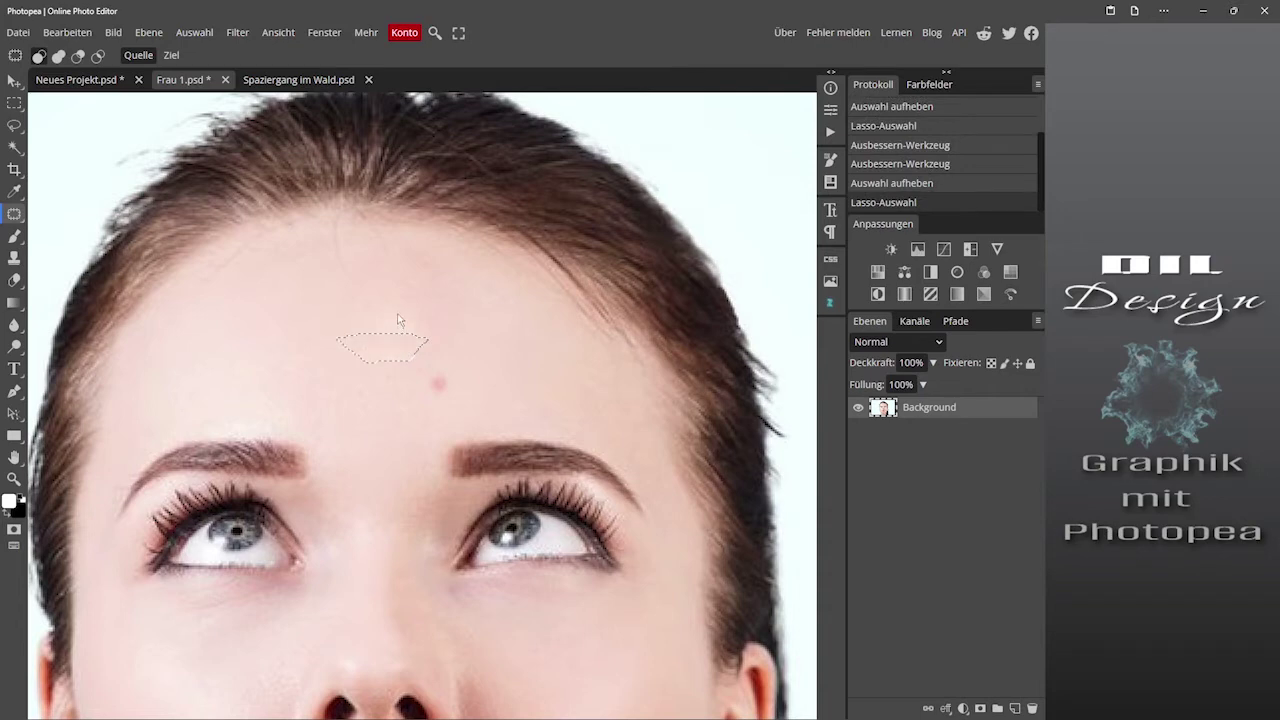
left_click_drag(397, 318, 396, 345)
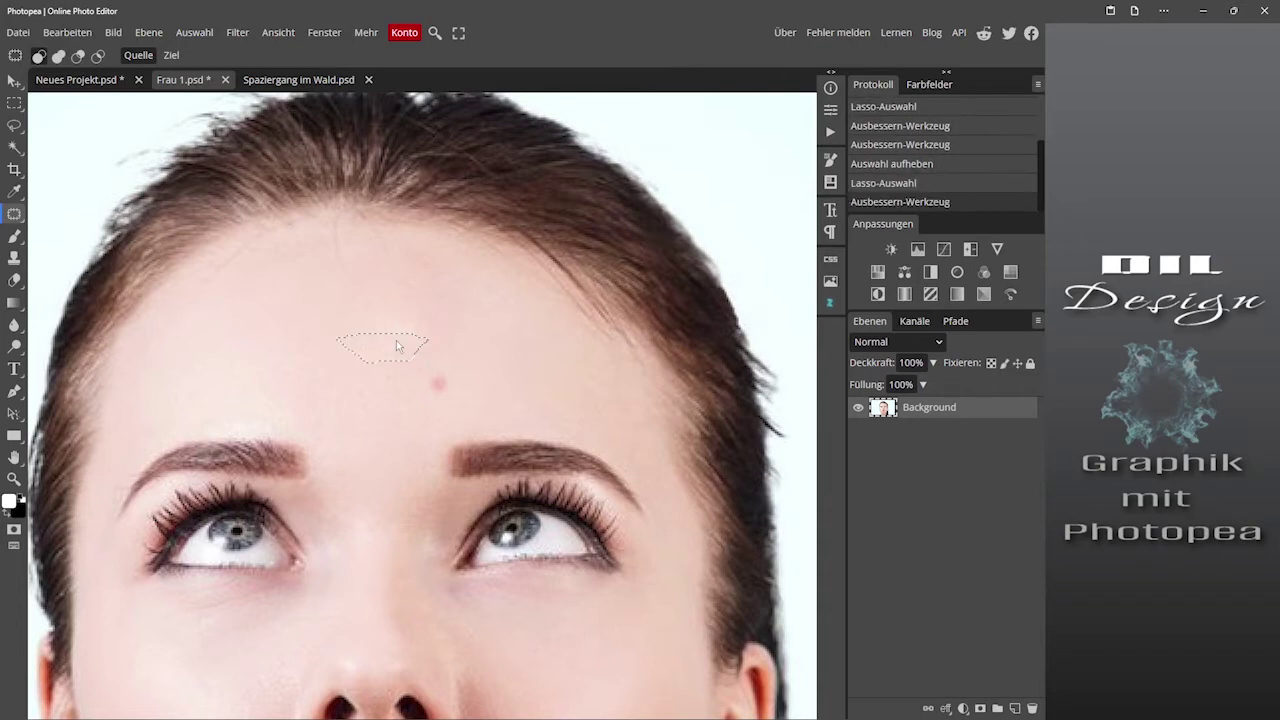
key("ctrl+d")
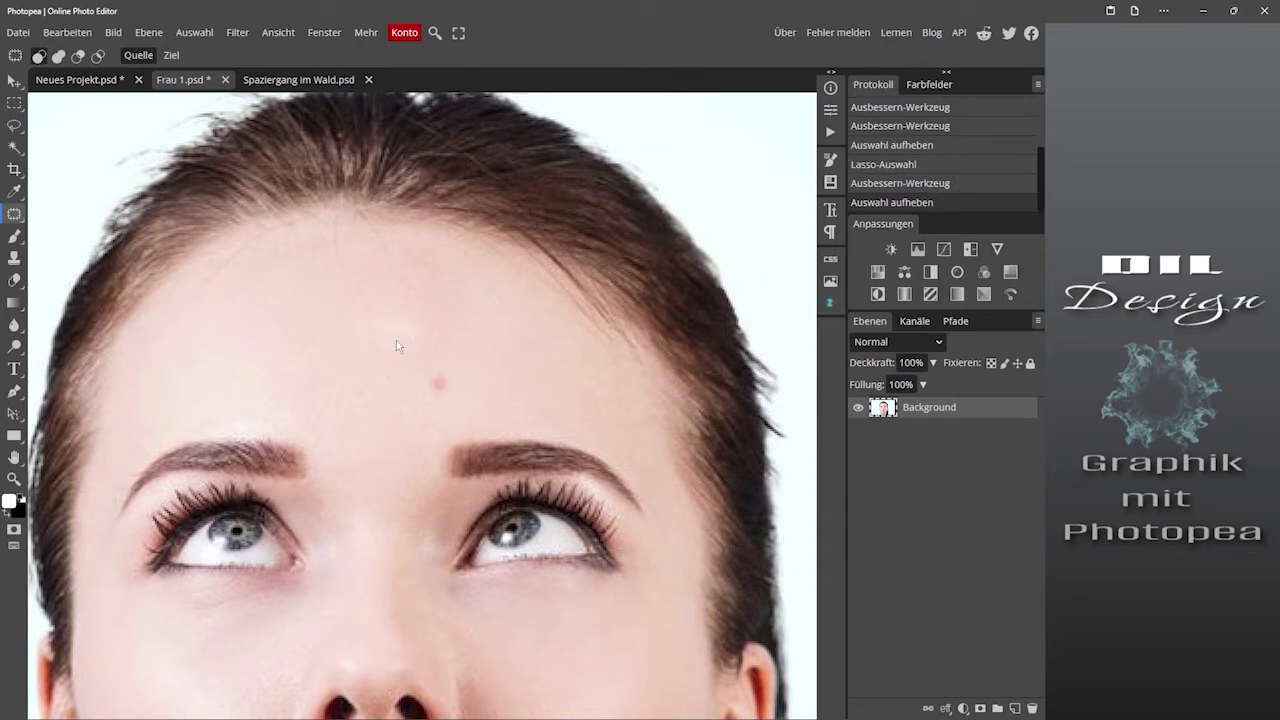
mouse_move(450, 368)
left_mouse_down()
mouse_move(428, 374)
mouse_move(453, 388)
mouse_move(450, 368)
mouse_move(455, 390)
left_mouse_up()
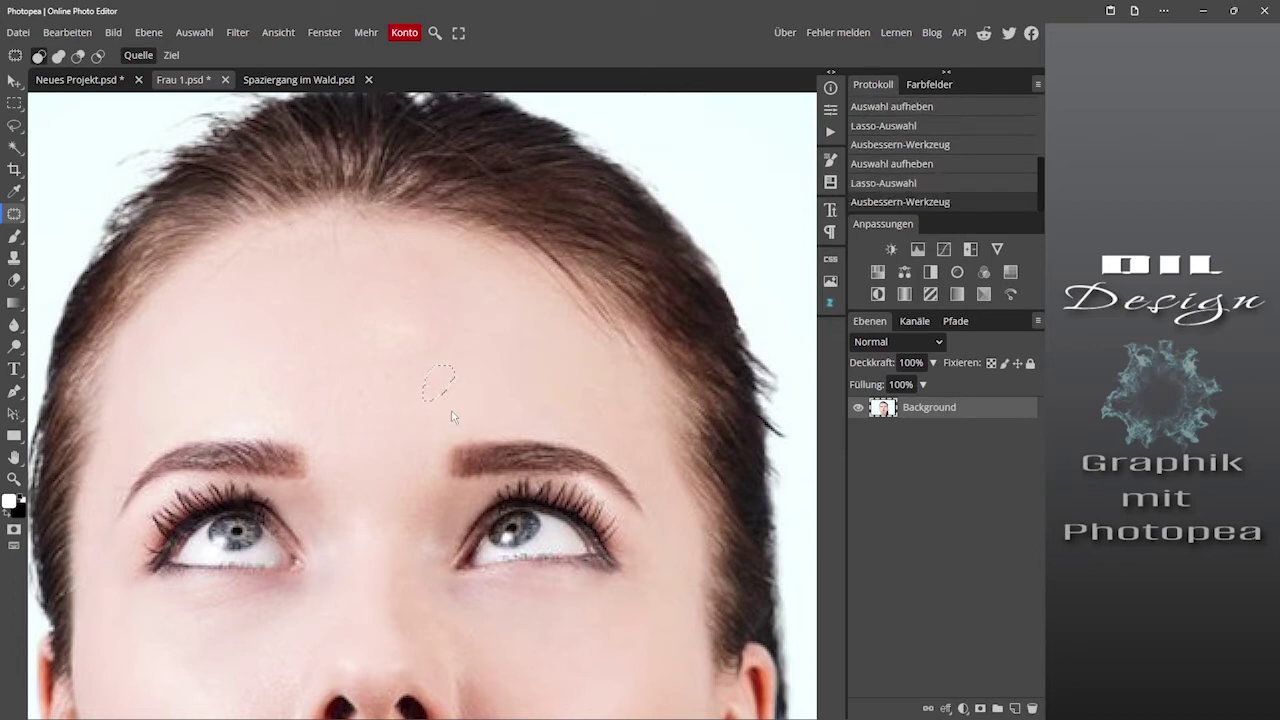
key("ctrl+d")
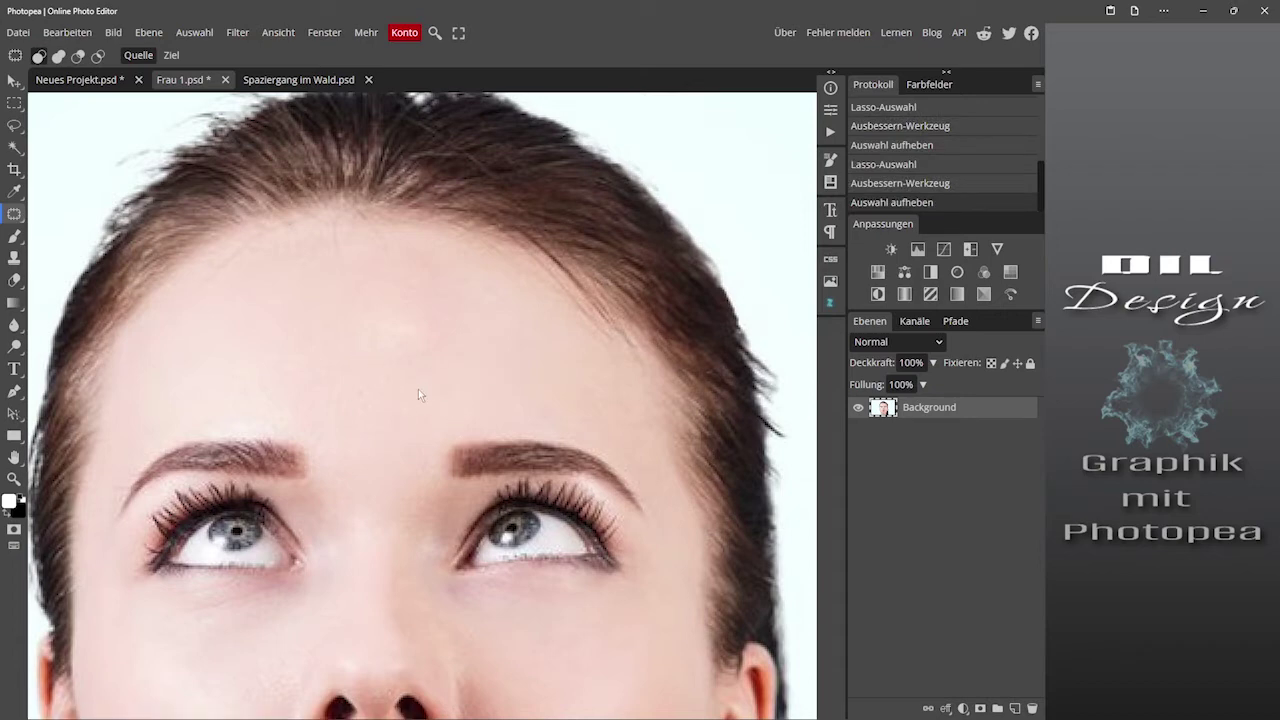
Step: Revert the history to Öffnen and switch to the Inhaltsbasiert-verschieben tool
scroll(920, 127, "up", 2)
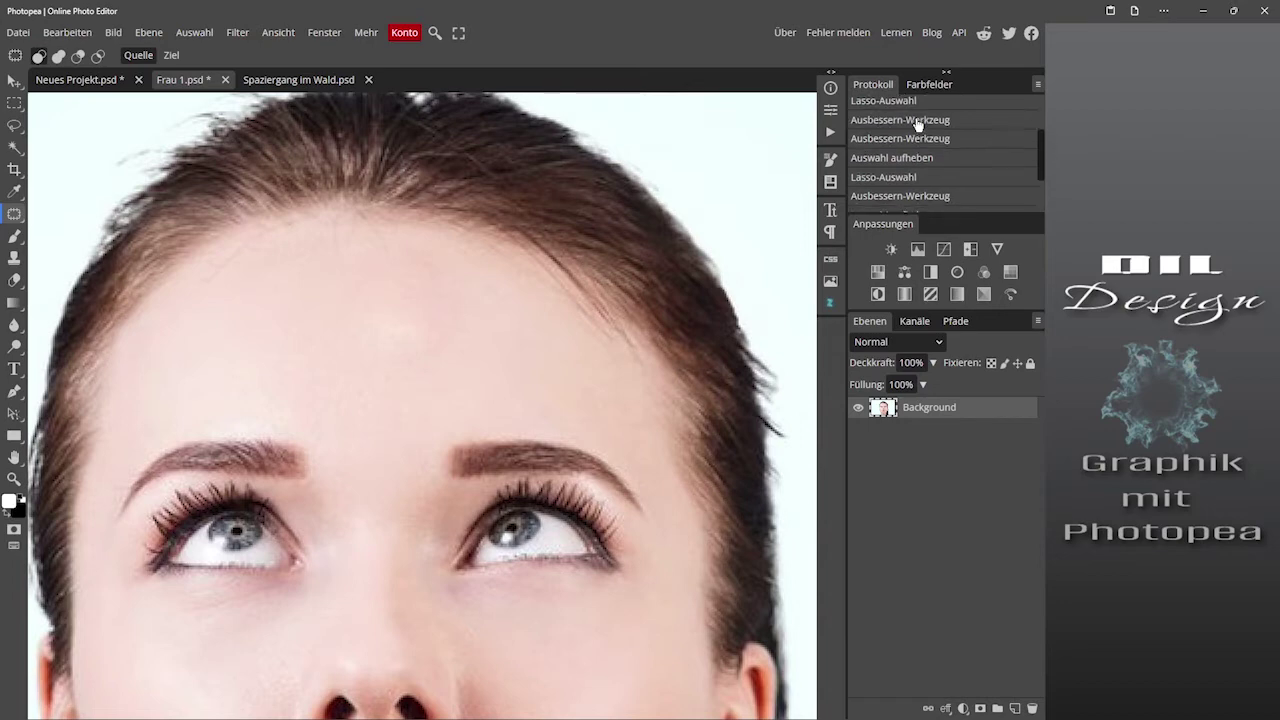
scroll(920, 127, "up", 2)
scroll(920, 127, "up", 2)
left_click(868, 104)
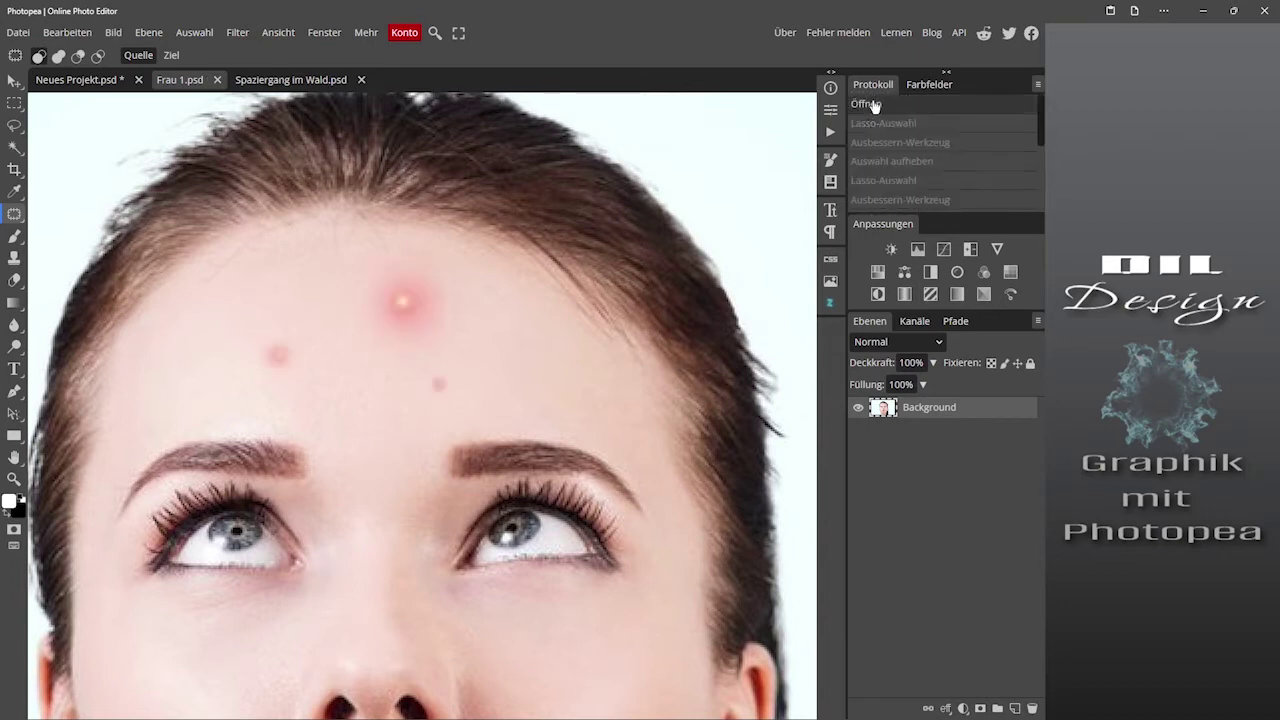
right_click(14, 214)
left_click(90, 285)
Step: Lasso the small left-forehead spot, drop it, then outline the red central forehead pimple
mouse_move(266, 283)
left_mouse_down()
mouse_move(251, 322)
mouse_move(268, 272)
mouse_move(281, 360)
left_mouse_up()
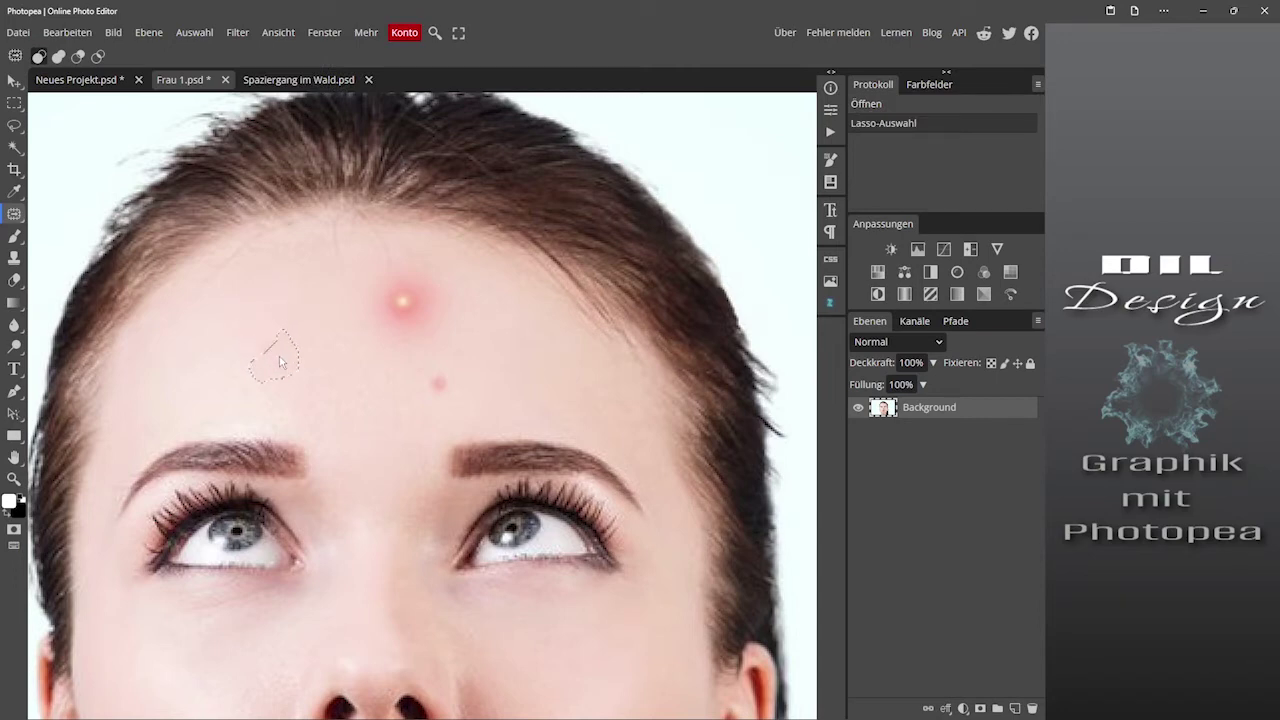
left_click(345, 362)
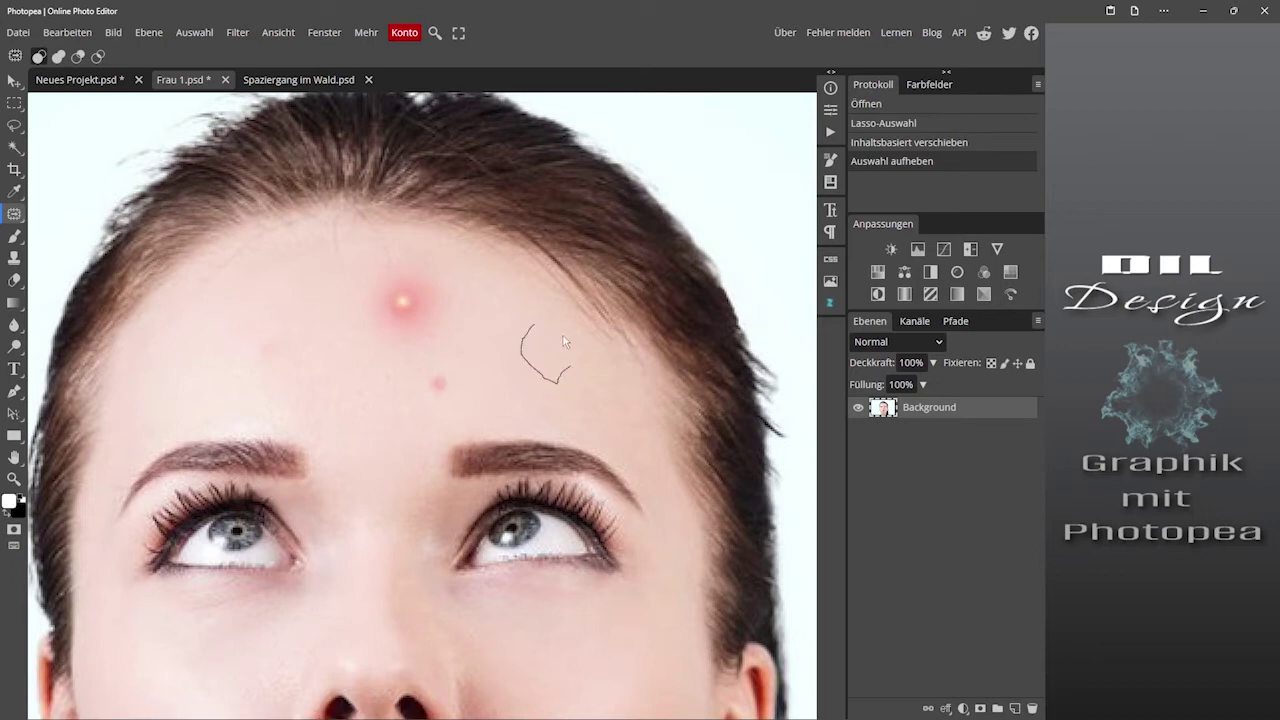
mouse_move(563, 342)
left_mouse_down()
mouse_move(540, 348)
mouse_move(404, 310)
left_mouse_up()
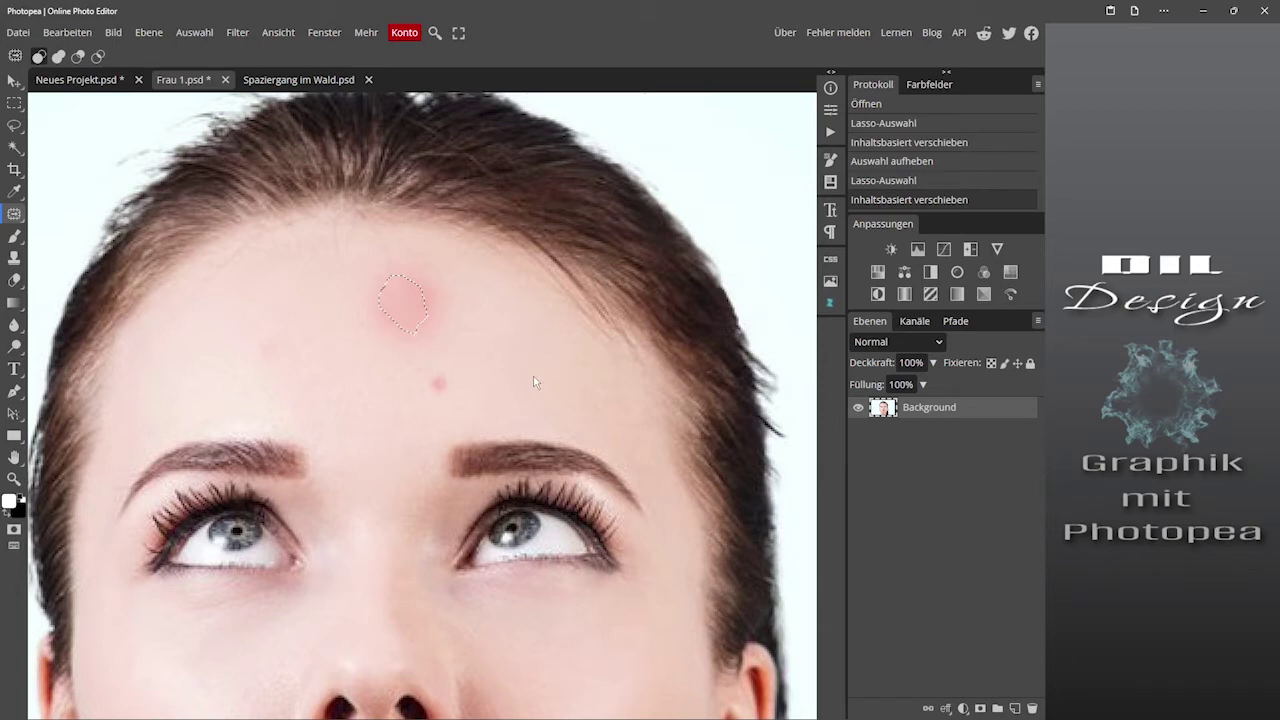
Step: Content-aware move a hairline patch up onto the hair, deselect, and fit the portrait to the window
key("ctrl+d")
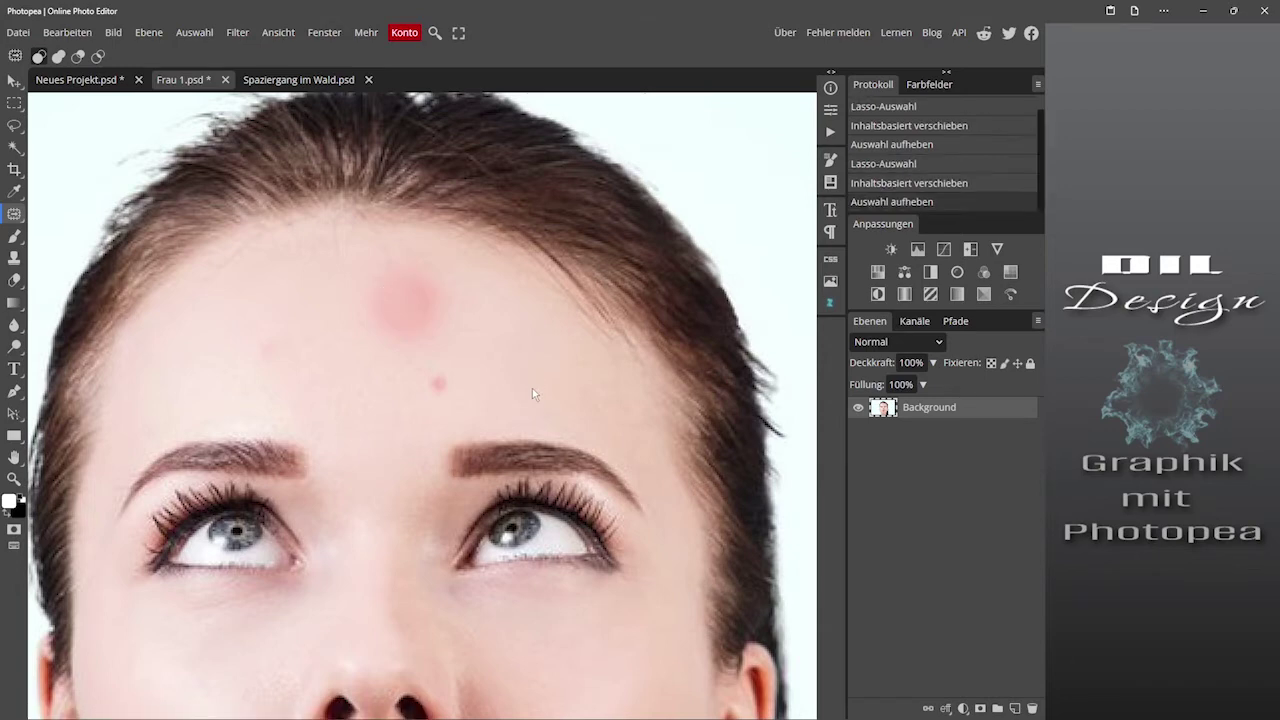
mouse_move(600, 288)
left_mouse_down()
mouse_move(540, 210)
mouse_move(397, 281)
left_mouse_up()
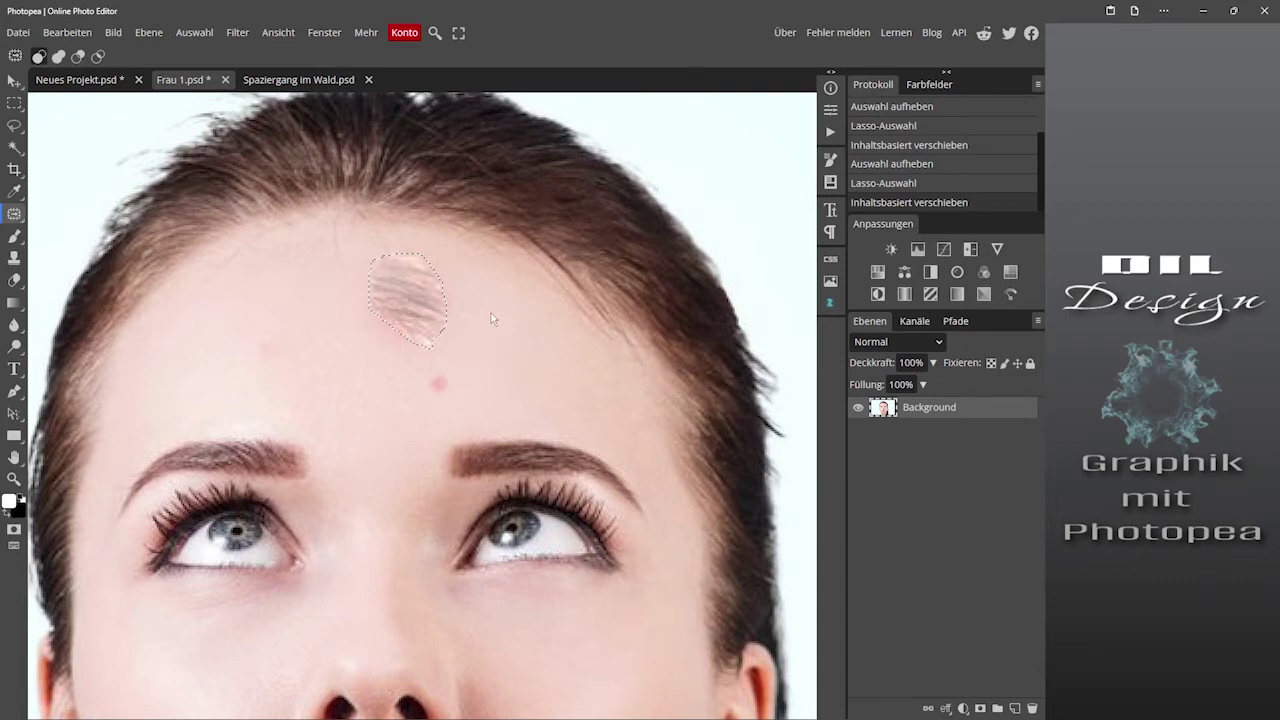
mouse_move(406, 298)
left_mouse_down()
mouse_move(613, 217)
mouse_move(593, 208)
left_mouse_up()
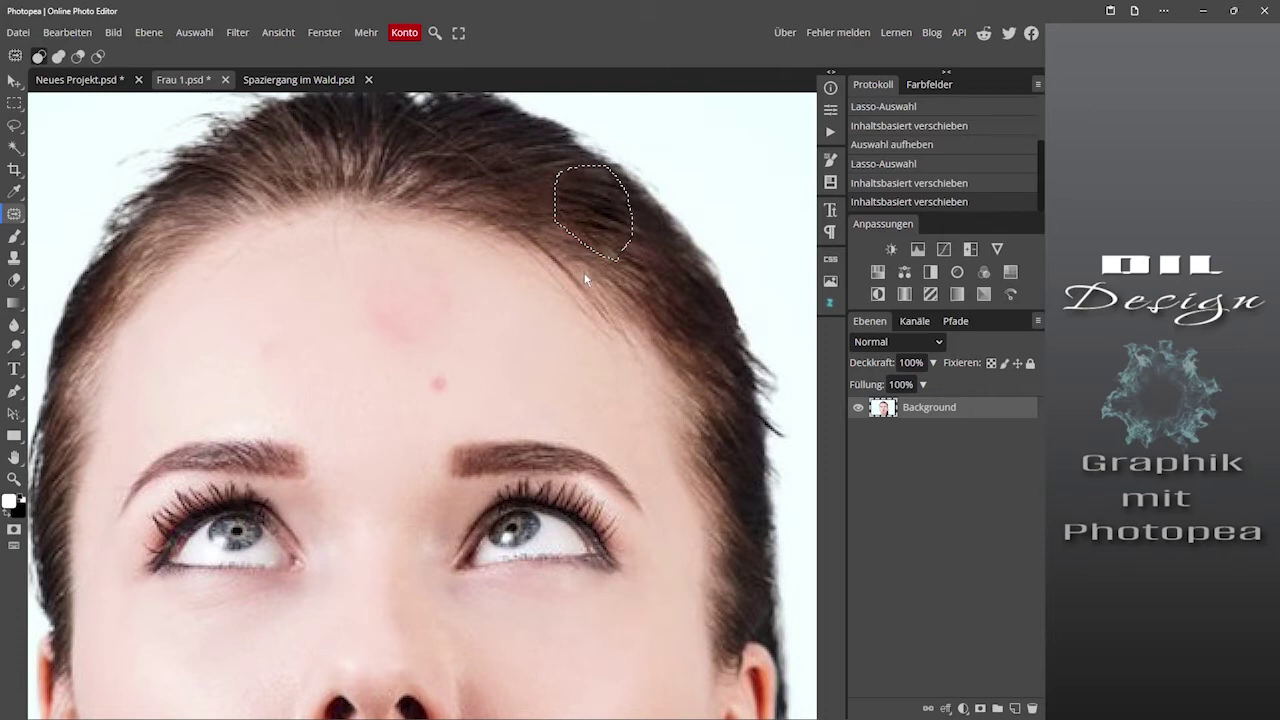
left_click(585, 279)
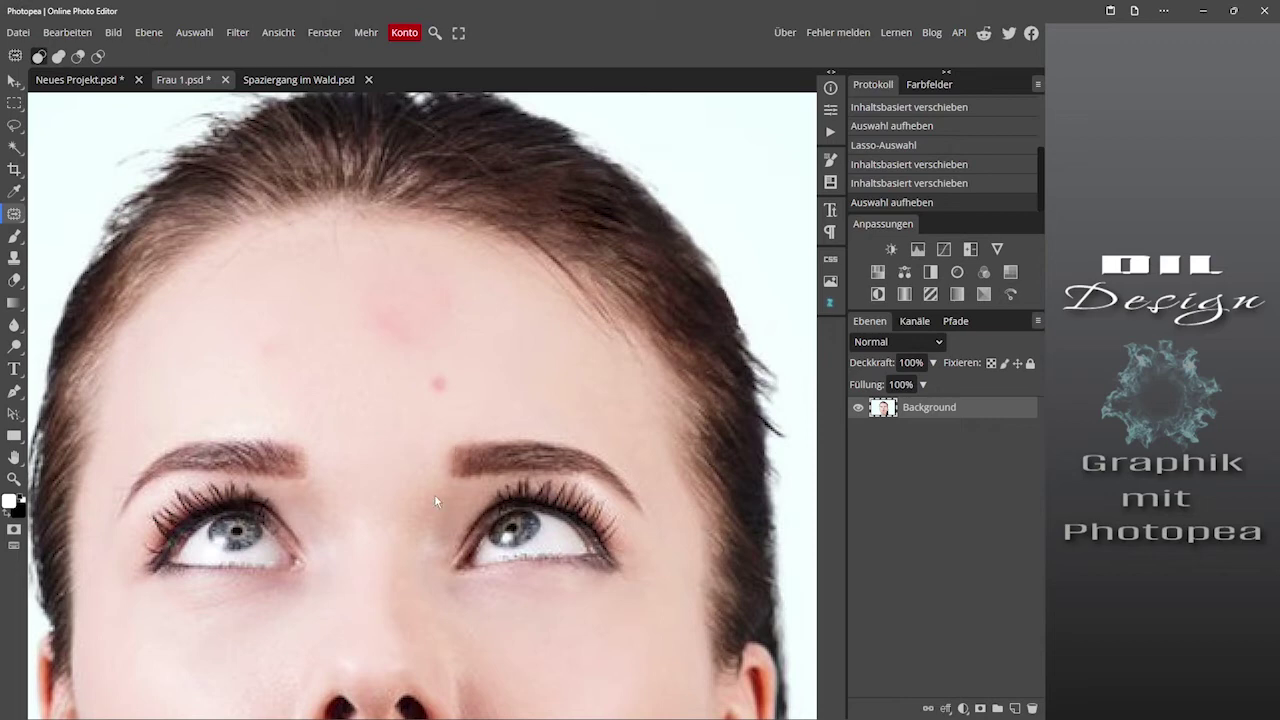
key("ctrl+0")
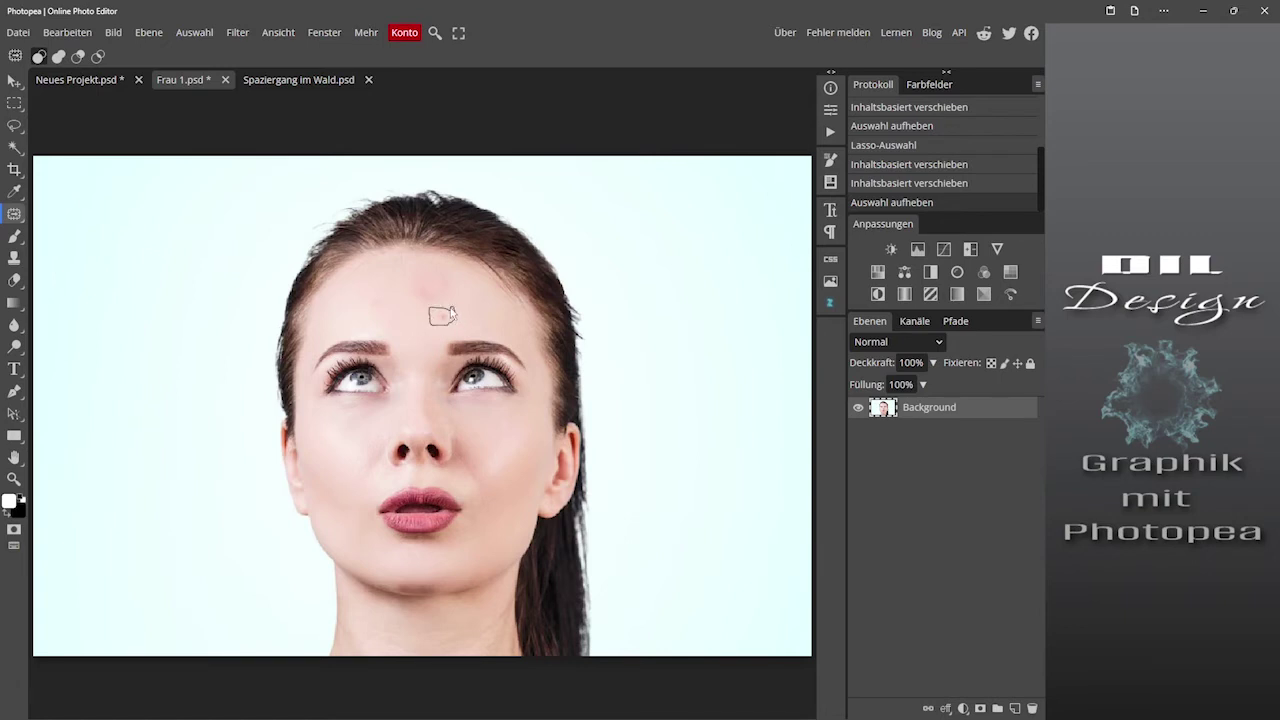
Step: Revert the portrait to its freshly opened Öffnen state in History
left_click_drag(451, 322, 450, 307)
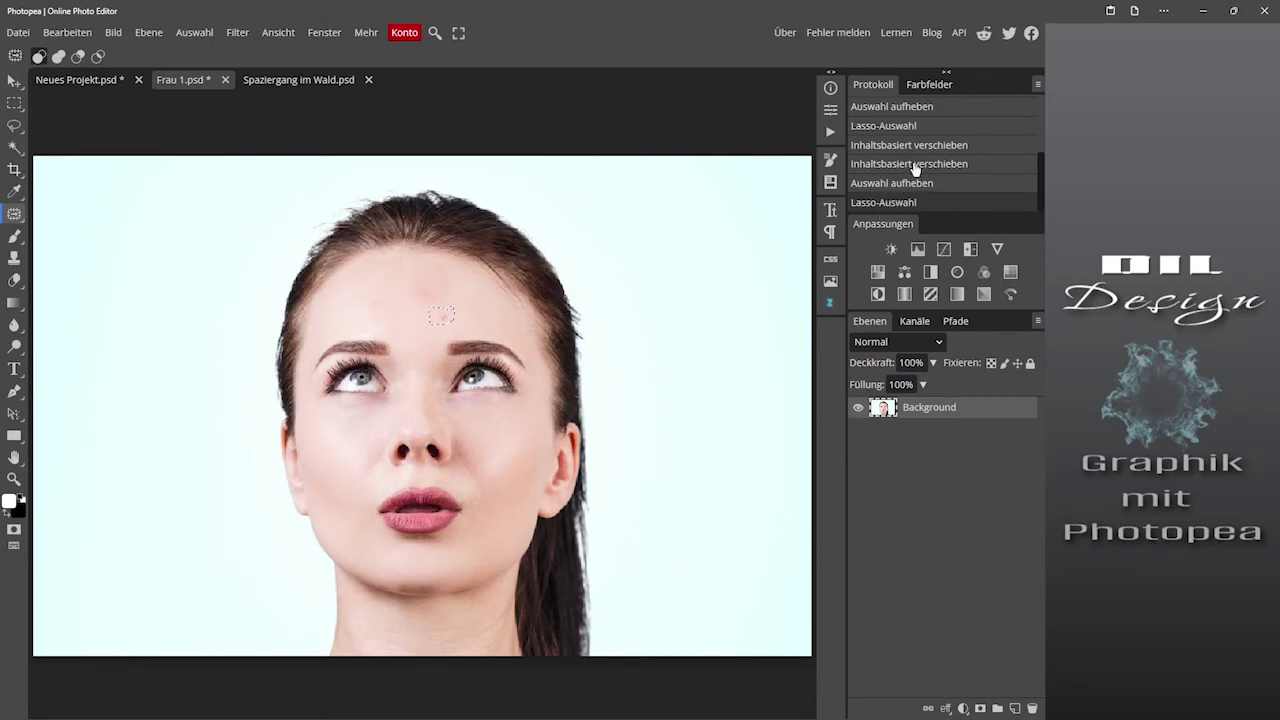
scroll(912, 168, "up", 1)
scroll(916, 168, "up", 2)
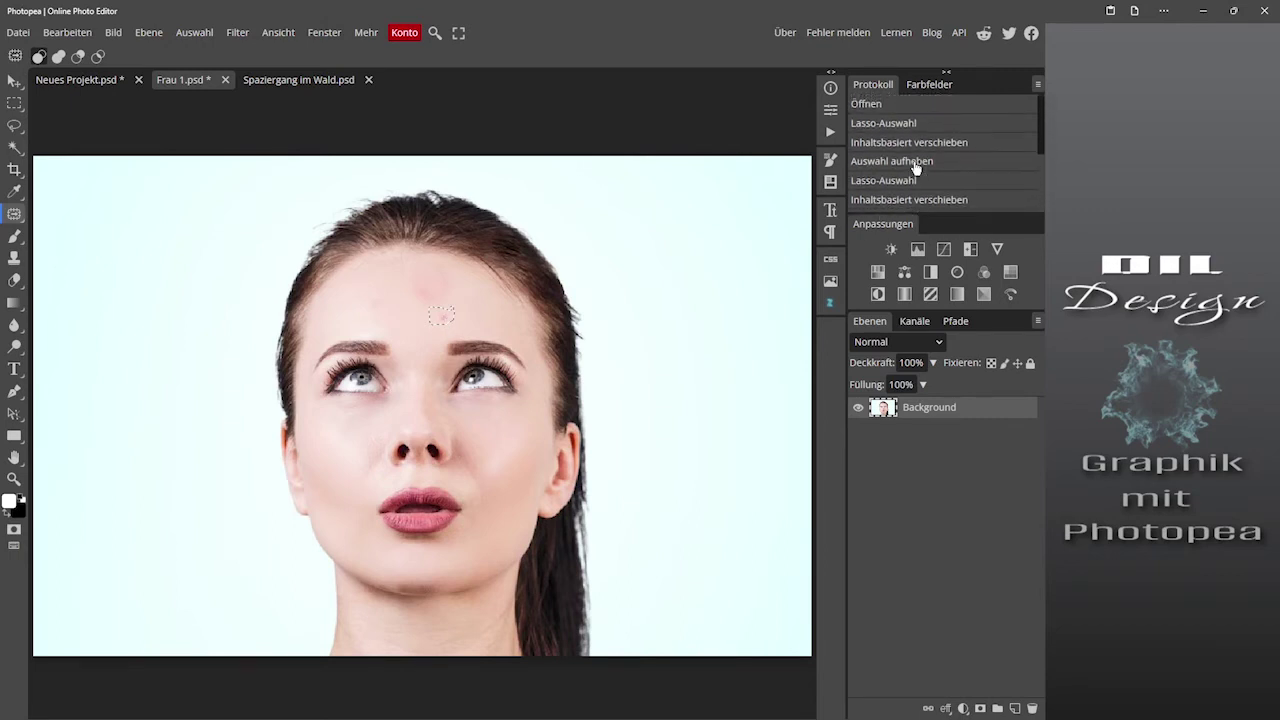
left_click(886, 104)
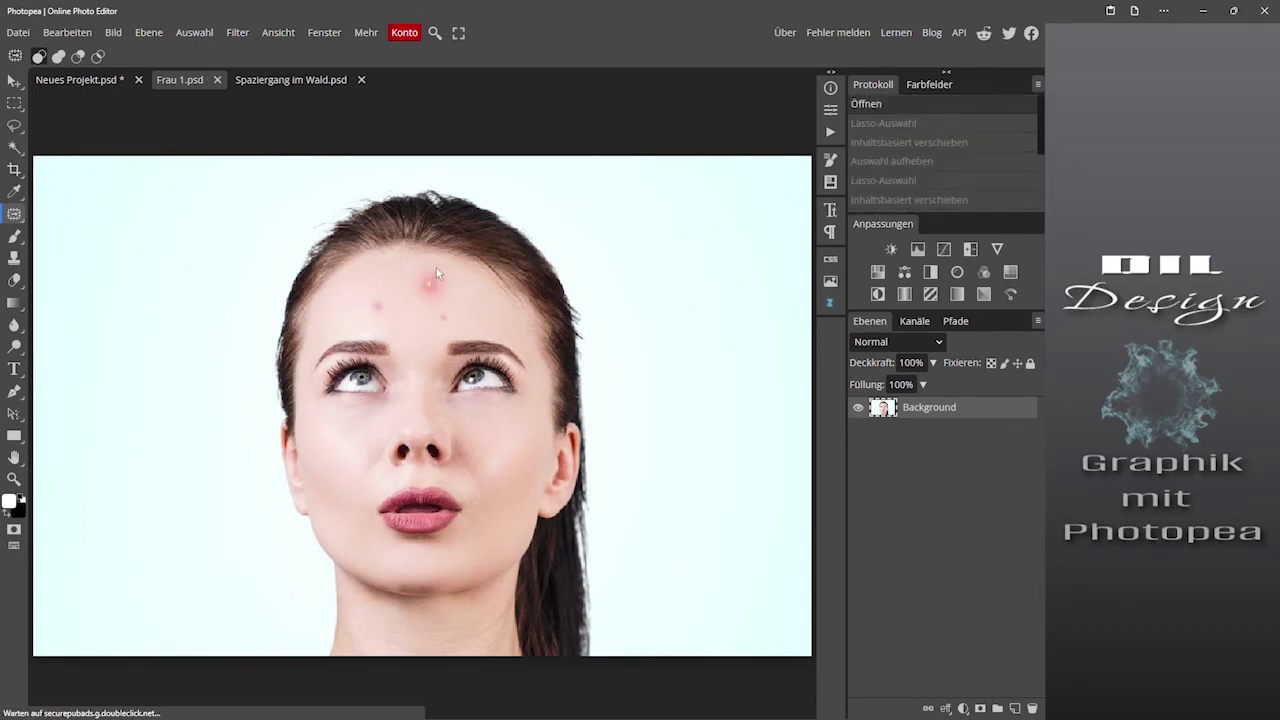
Step: Content-aware move the big forehead pimple onto the nose tip, then switch to Spaziergang im Wald.psd
mouse_move(415, 276)
left_mouse_down()
mouse_move(417, 290)
mouse_move(437, 272)
mouse_move(420, 432)
left_mouse_up()
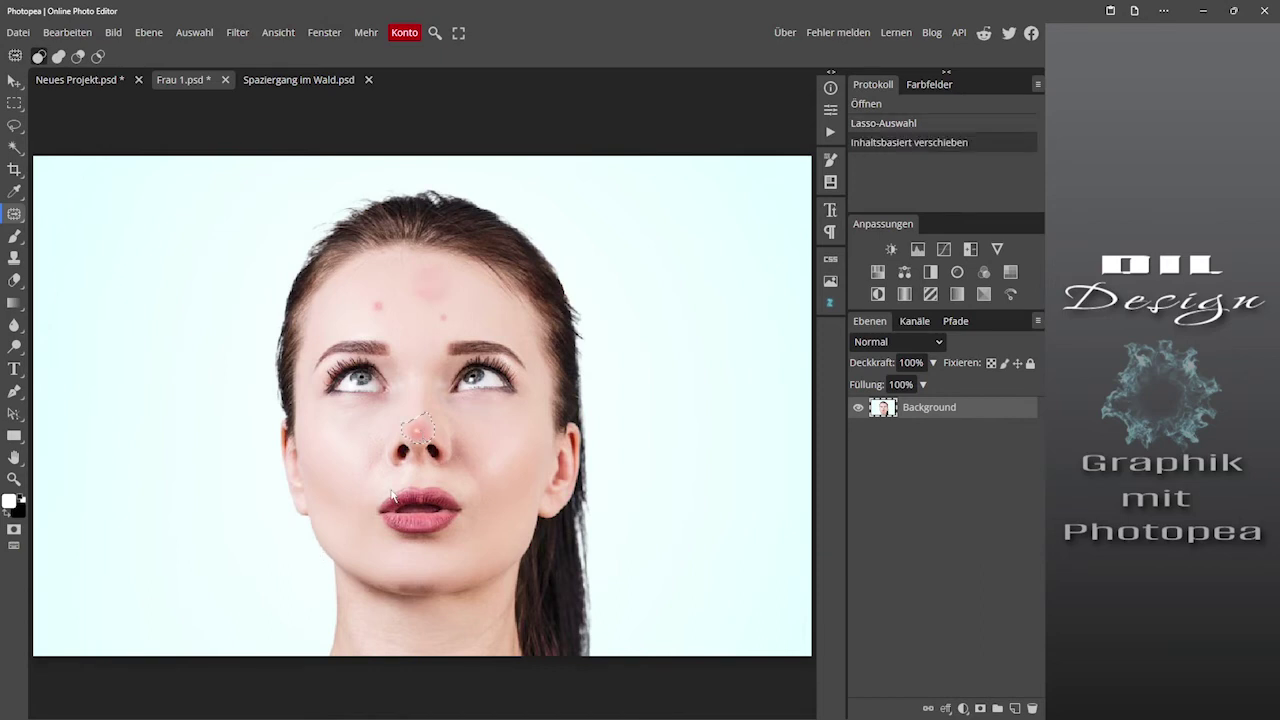
key("ctrl+d")
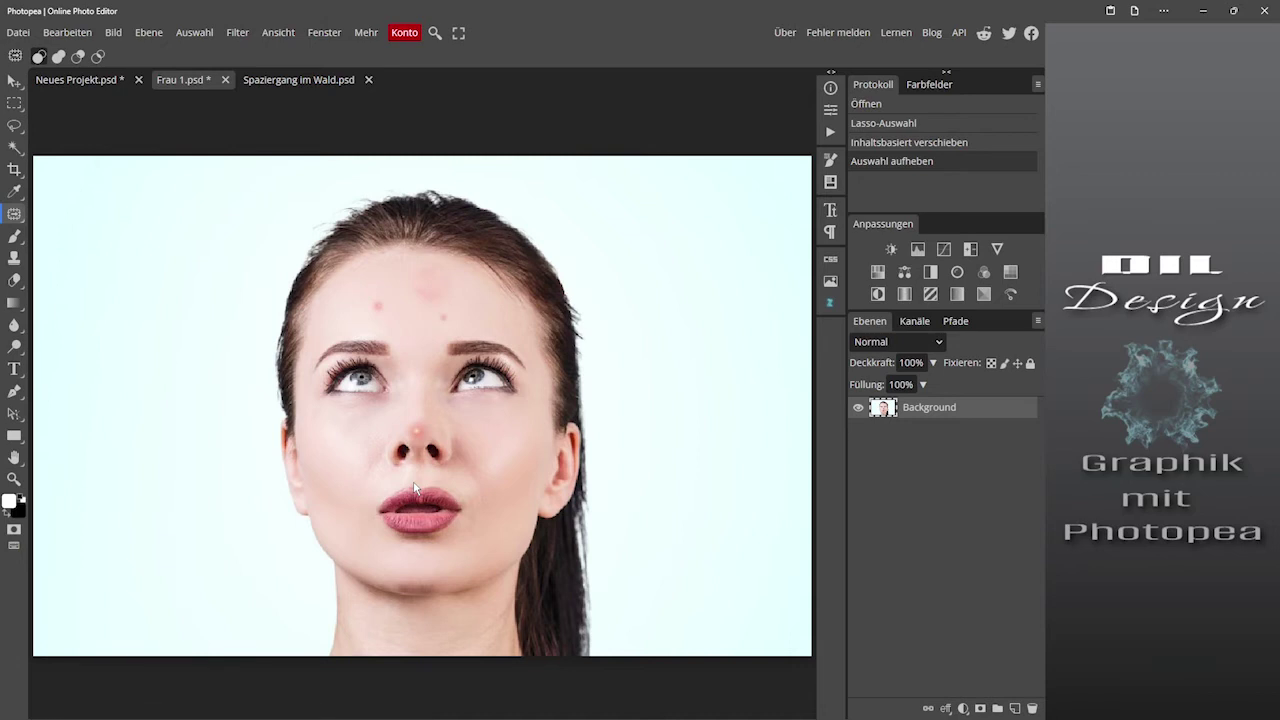
left_click(295, 80)
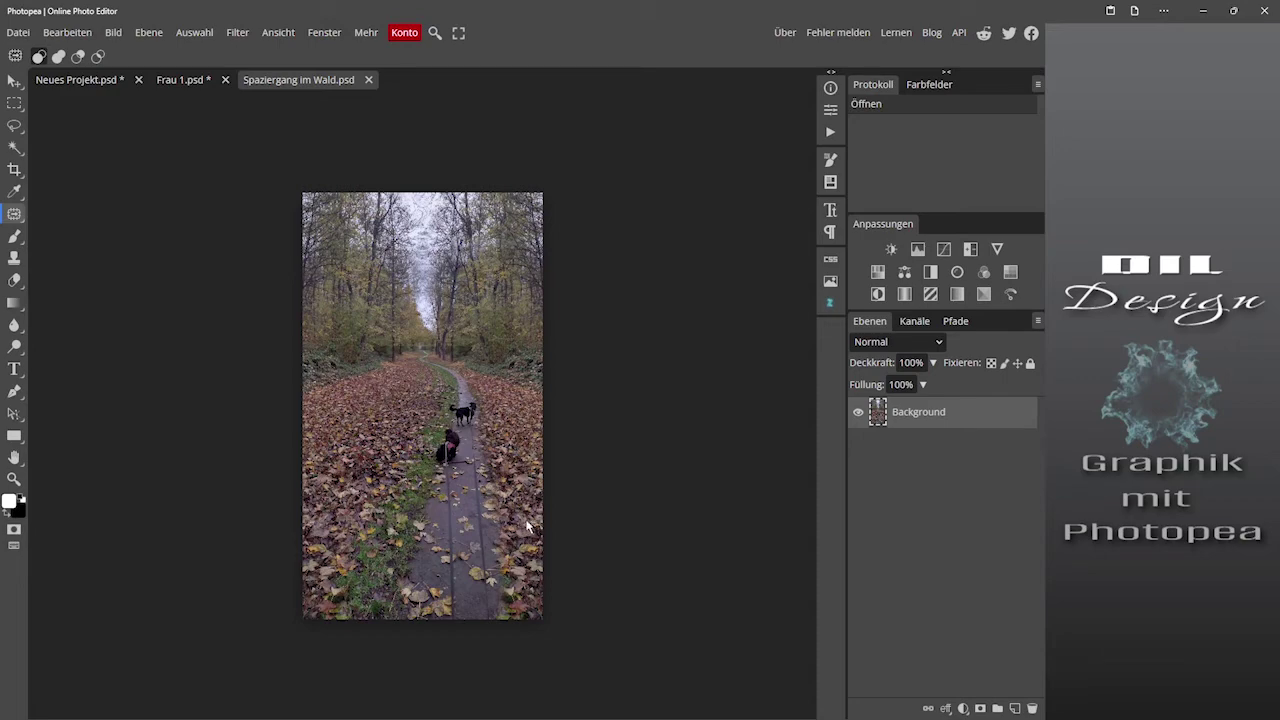
Step: Zoom in and paint out the standing black dog and its leash with Bereichsreparatur-Pinsel
key("ctrl+plus")
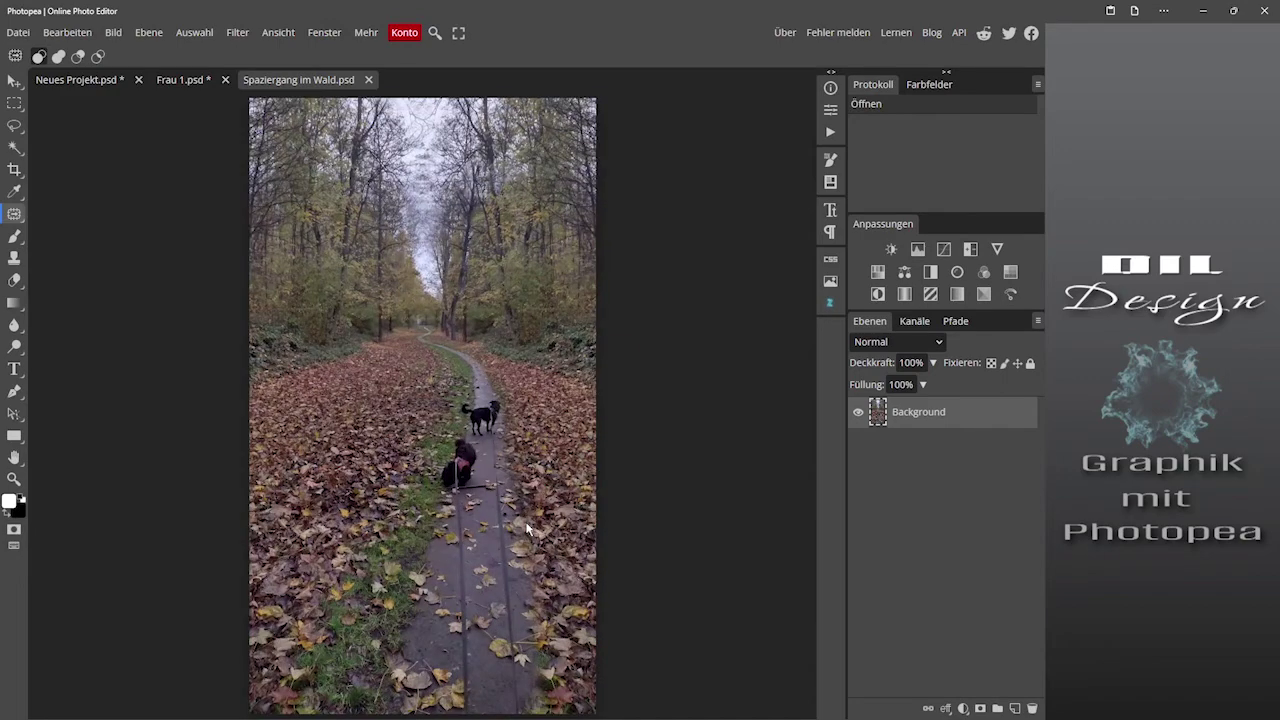
scroll(498, 452, "up", 3)
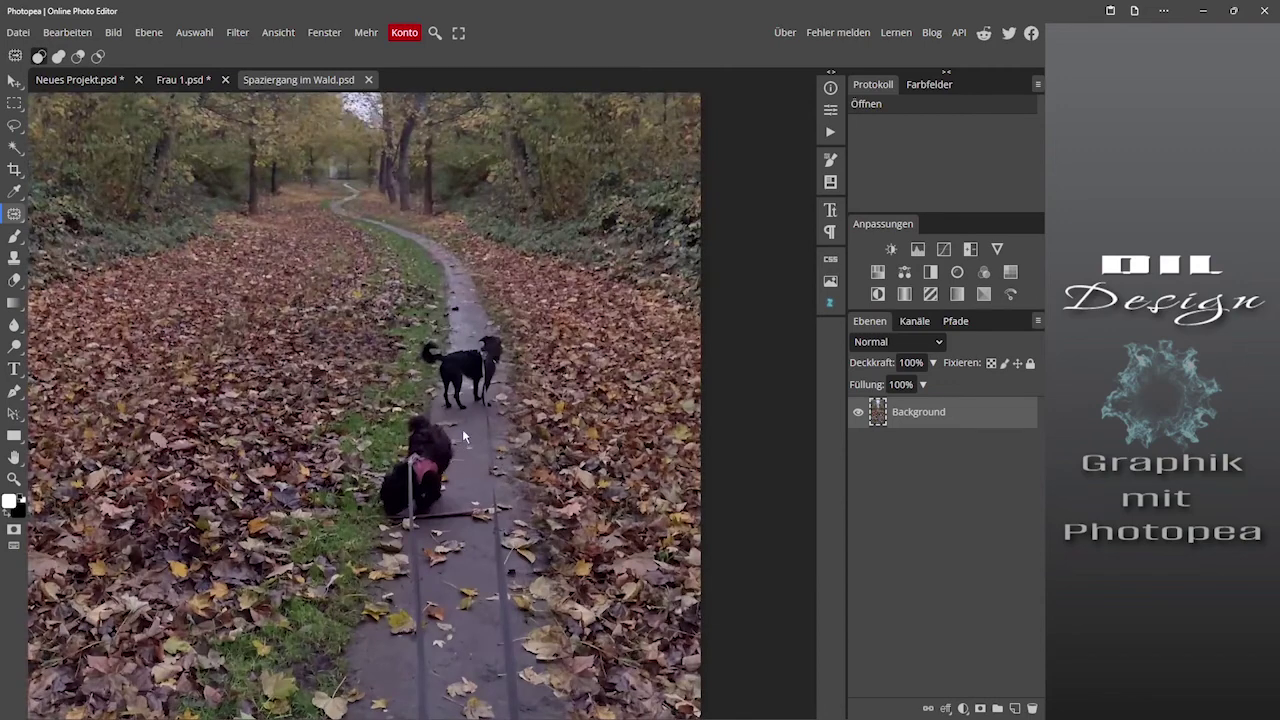
right_click(13, 216)
left_click(88, 214)
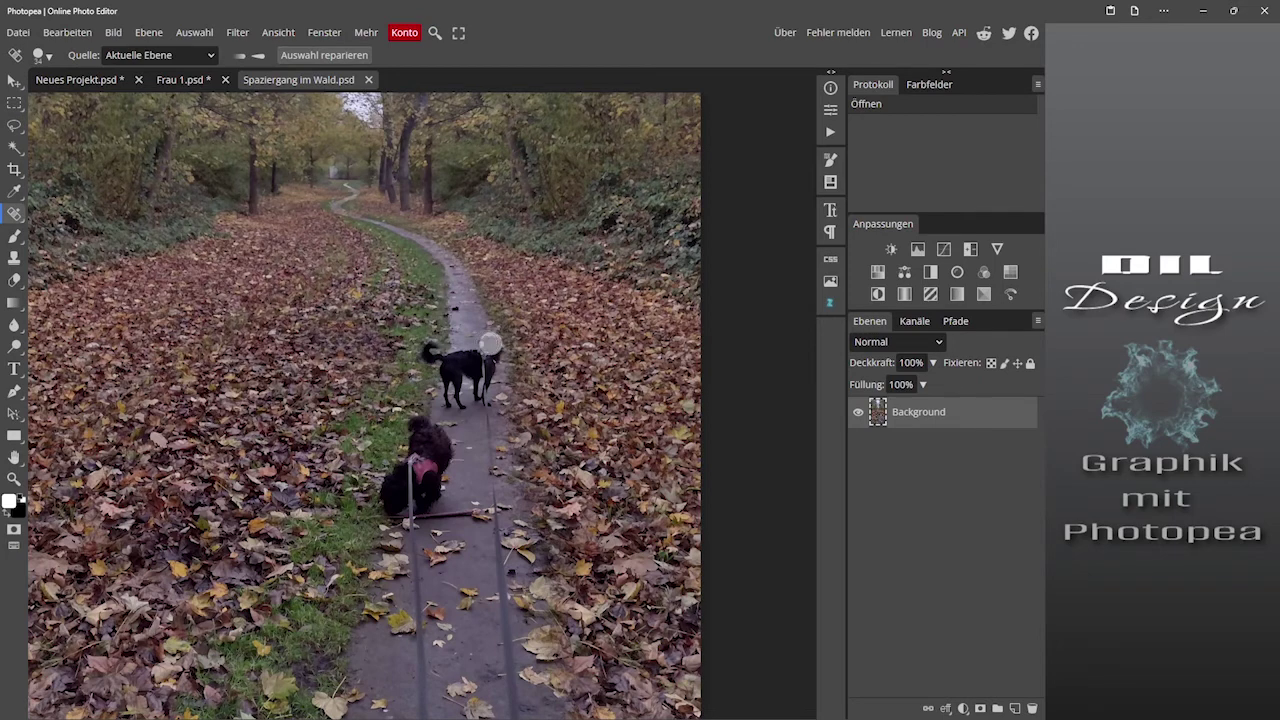
mouse_move(489, 344)
left_mouse_down()
mouse_move(437, 346)
mouse_move(452, 405)
mouse_move(505, 338)
mouse_move(477, 353)
mouse_move(508, 715)
left_mouse_up()
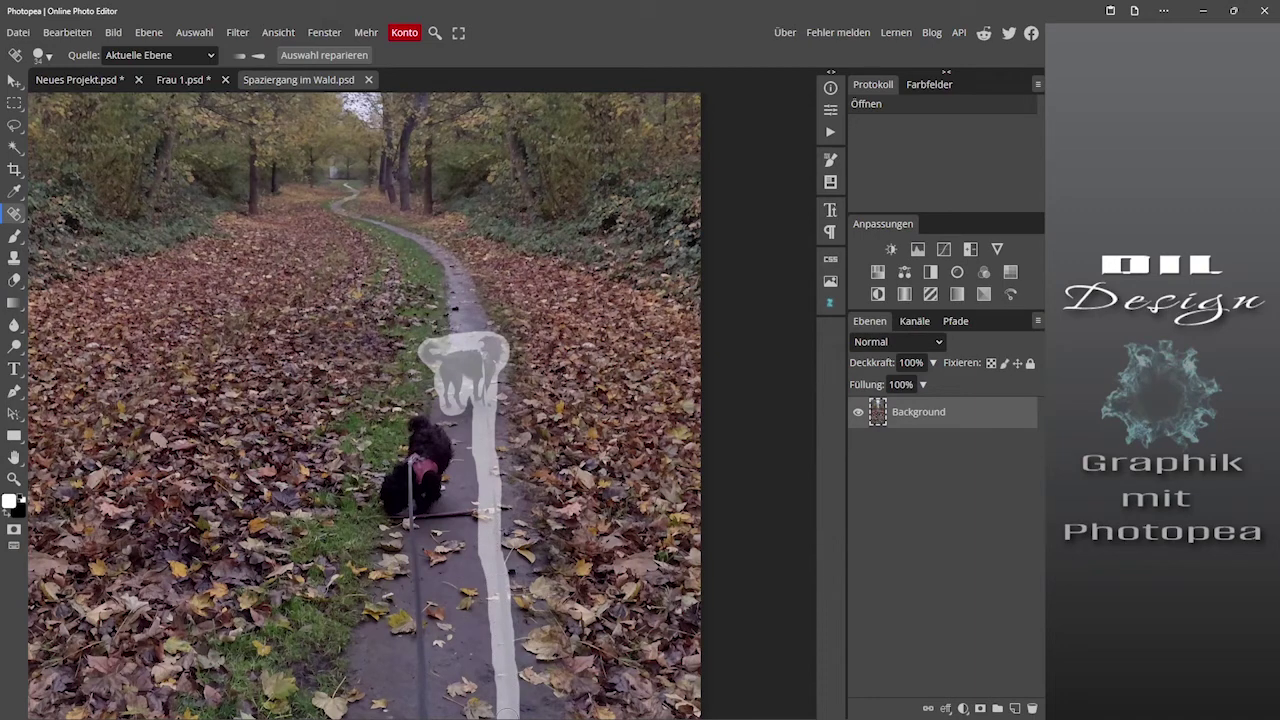
left_click_drag(505, 705, 506, 712)
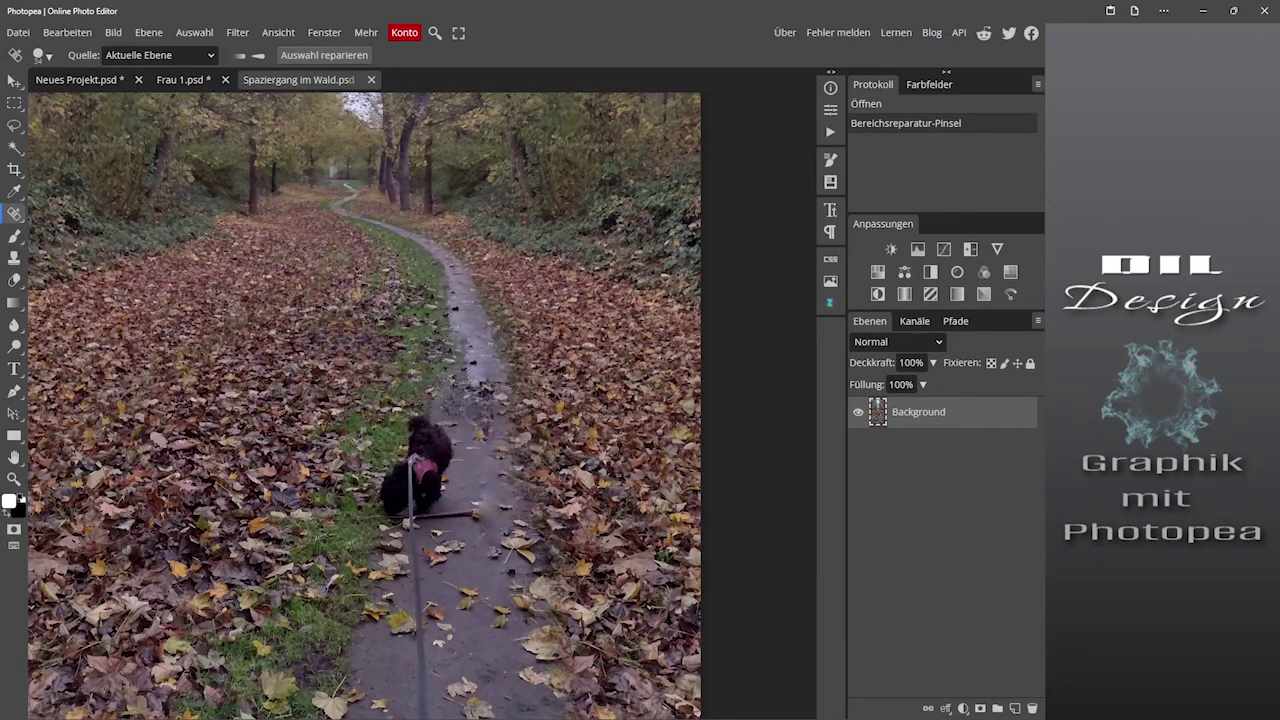
Step: Spot-heal the three leftover leash streaks on the path
left_click_drag(484, 364, 479, 438)
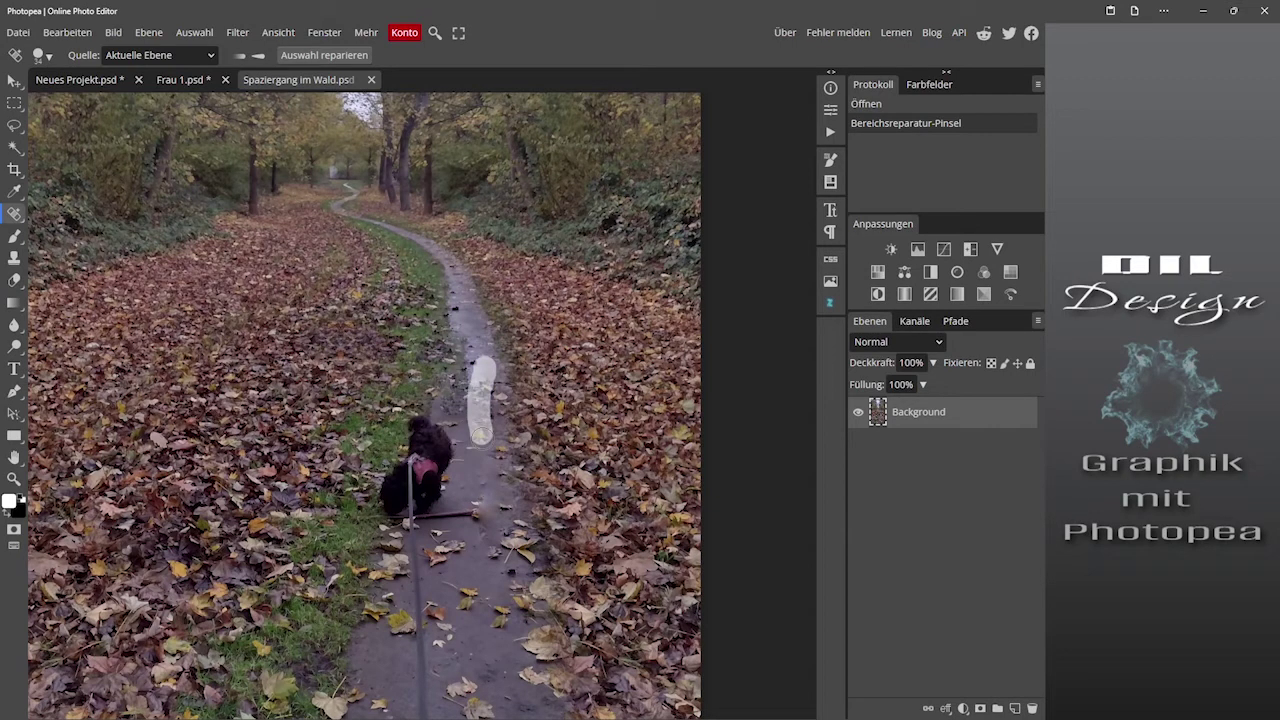
left_click_drag(481, 440, 481, 441)
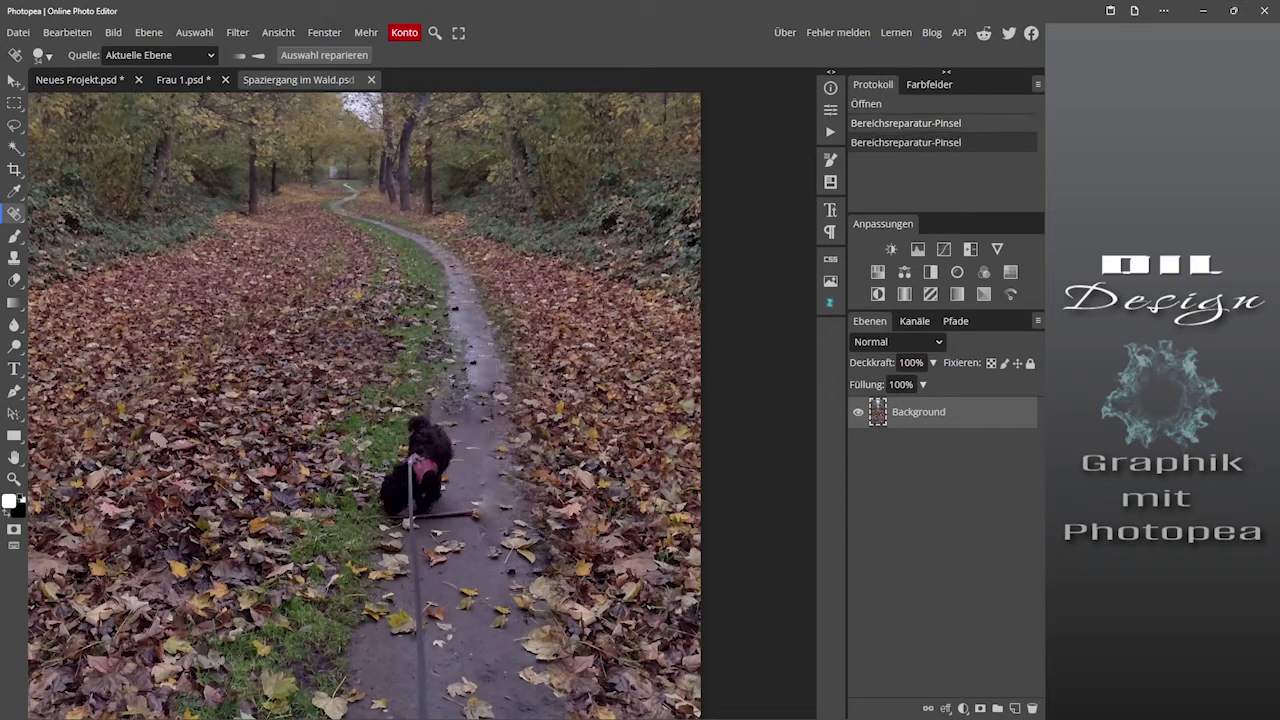
left_click_drag(469, 313, 466, 383)
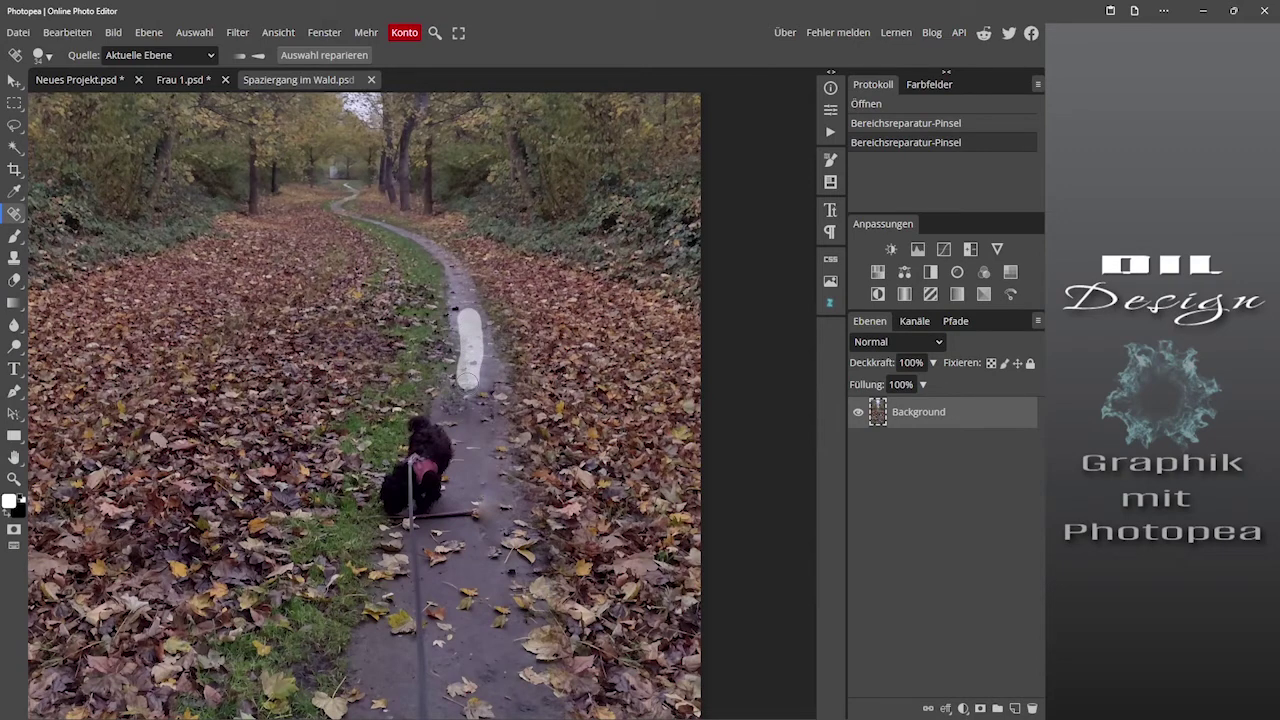
left_click_drag(466, 384, 466, 385)
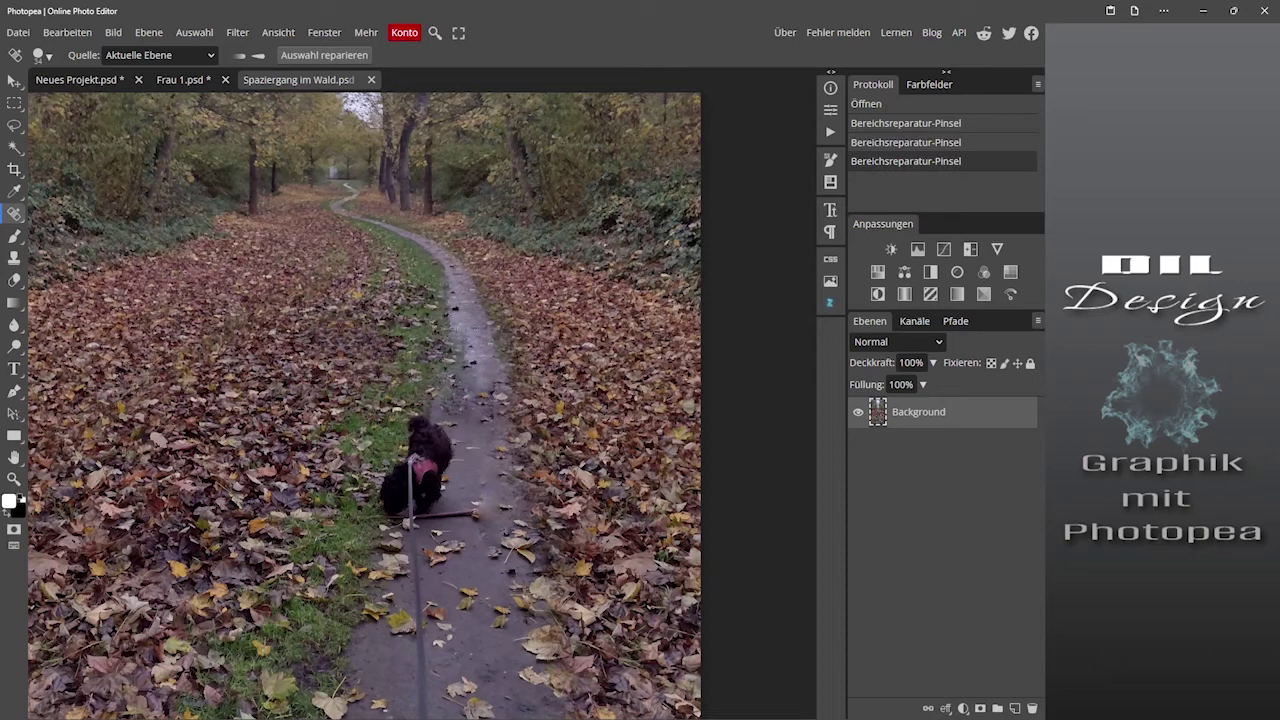
left_click_drag(467, 322, 460, 374)
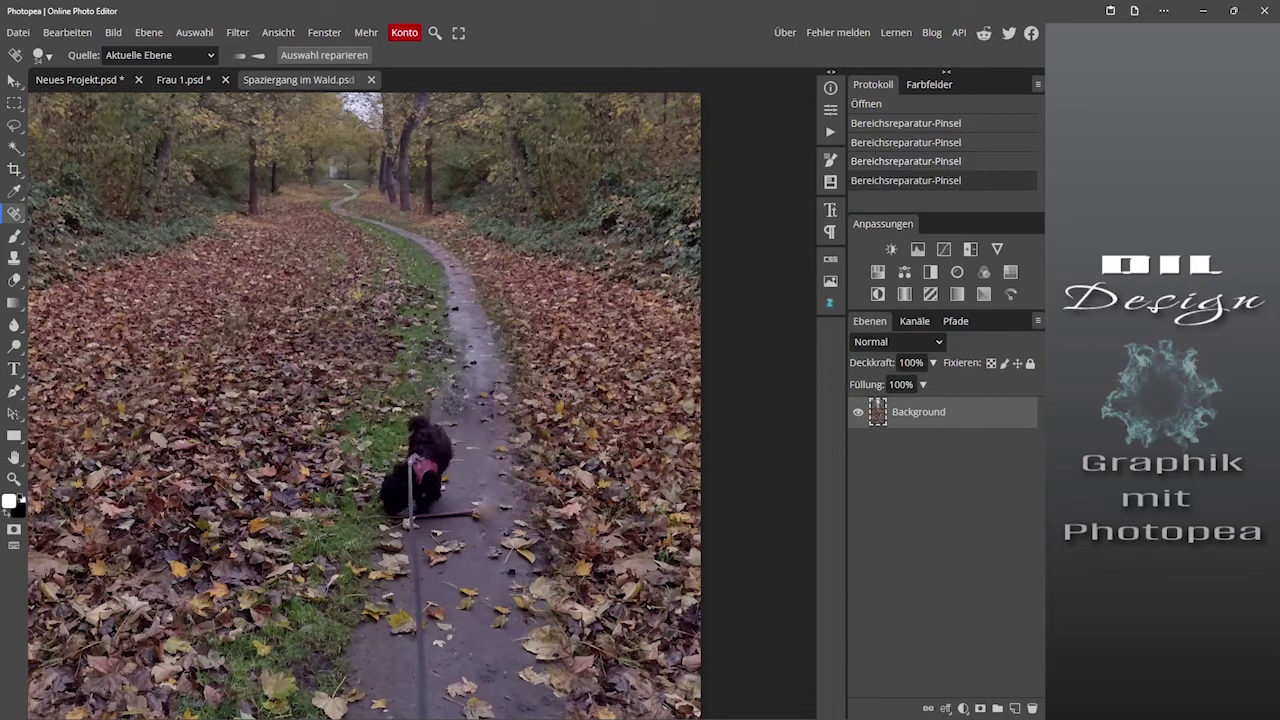
Step: Paint out the sitting dog's head, body and leash line down the path
mouse_move(441, 436)
left_mouse_down()
mouse_move(407, 455)
mouse_move(429, 479)
mouse_move(386, 500)
mouse_move(424, 462)
left_mouse_up()
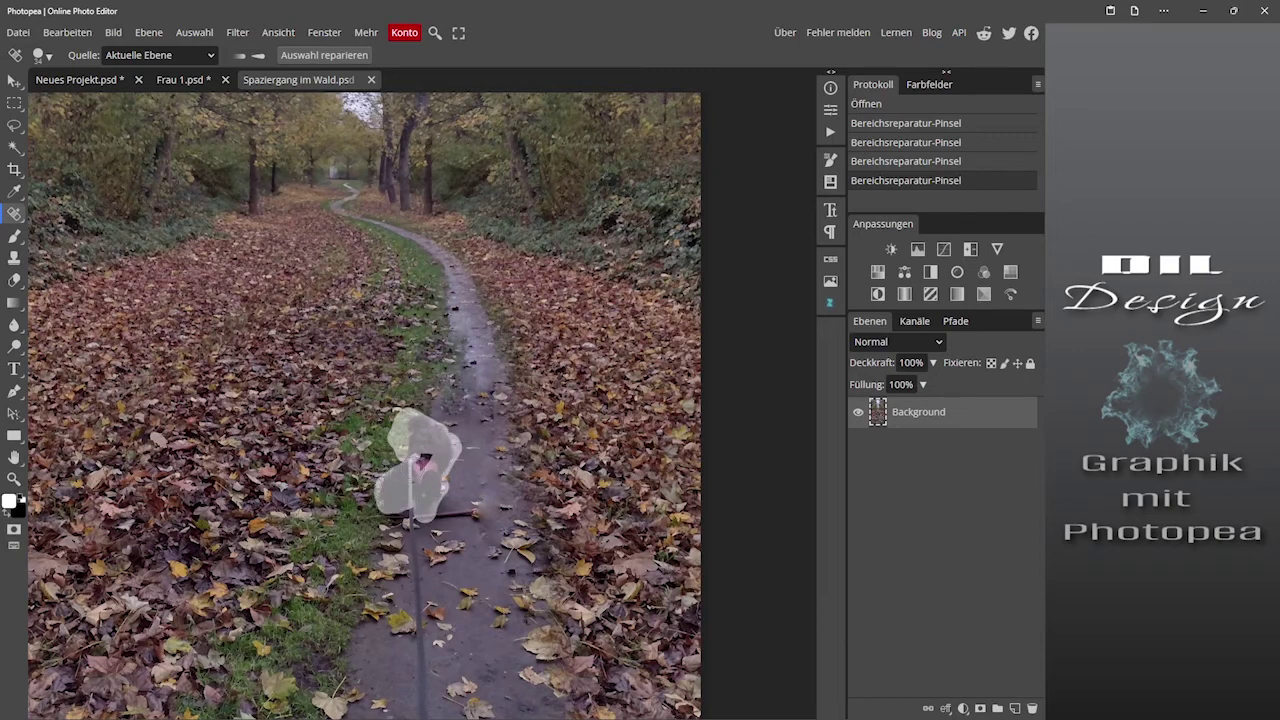
mouse_move(412, 510)
left_mouse_down()
mouse_move(412, 718)
mouse_move(428, 680)
mouse_move(430, 522)
left_mouse_up()
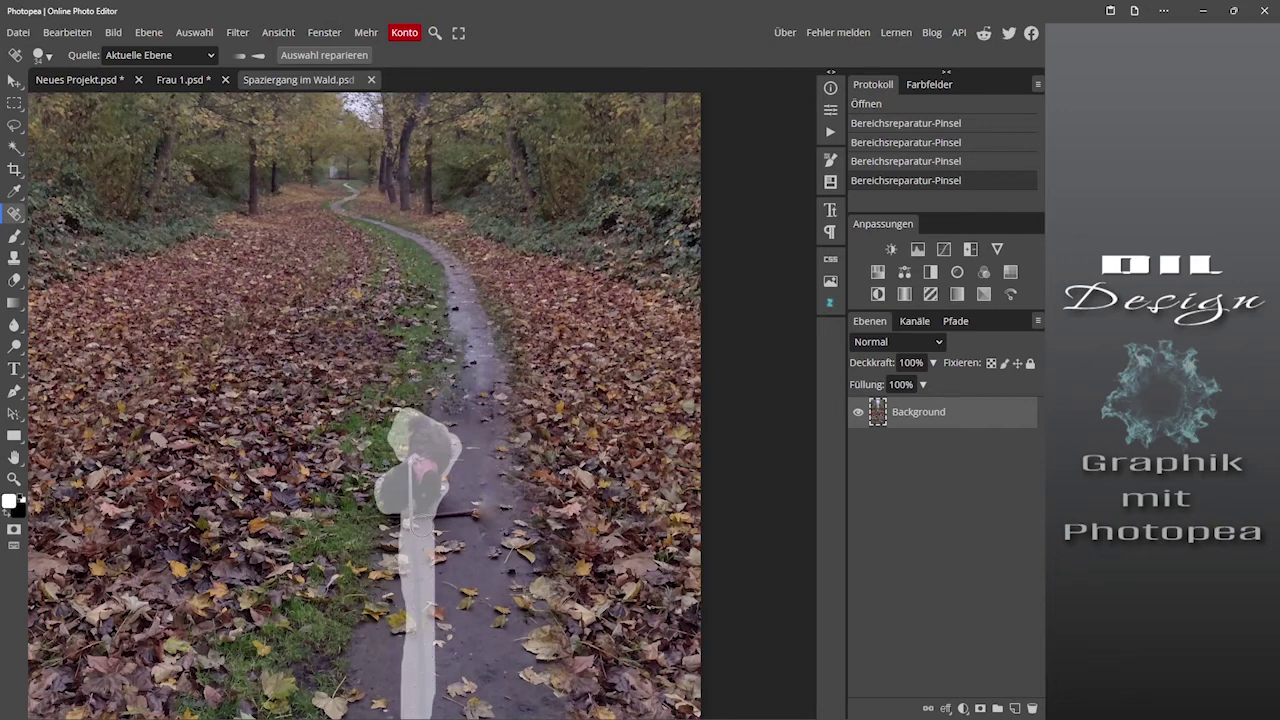
left_click_drag(420, 526, 424, 538)
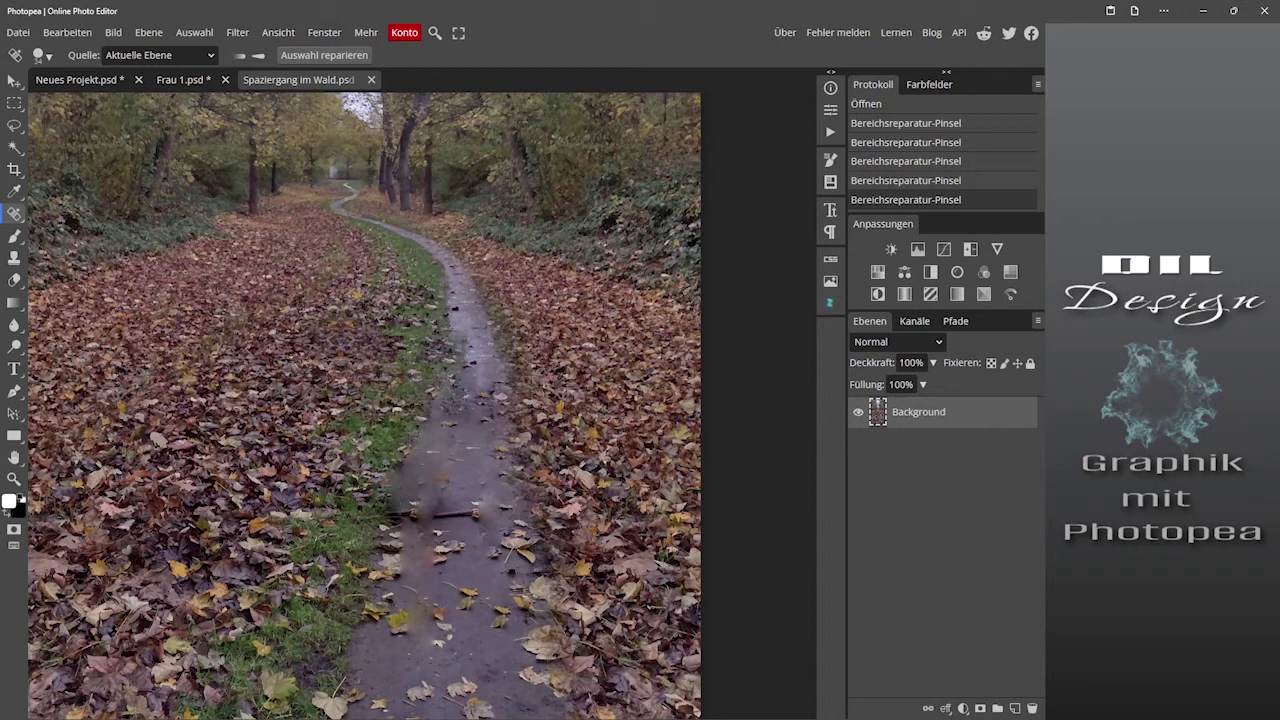
Step: Switch to the Healing Brush at size about 100 and heal the path's left edge
right_click(15, 211)
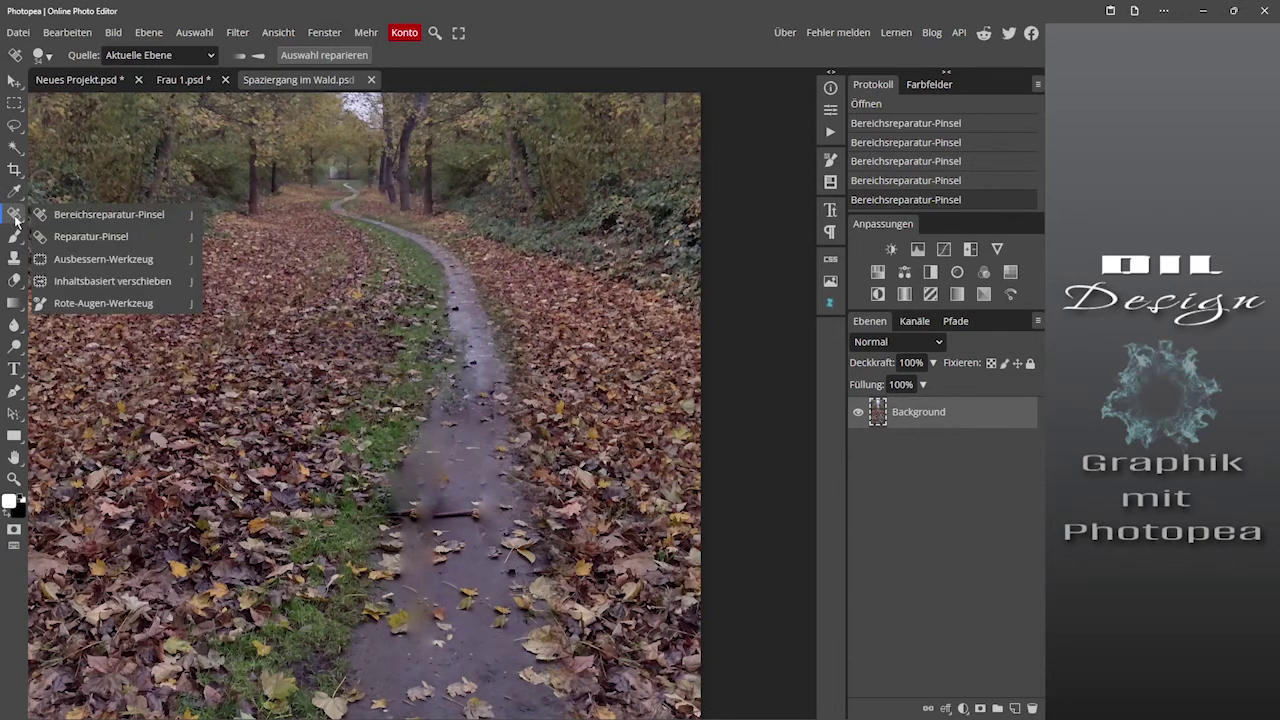
left_click(85, 240)
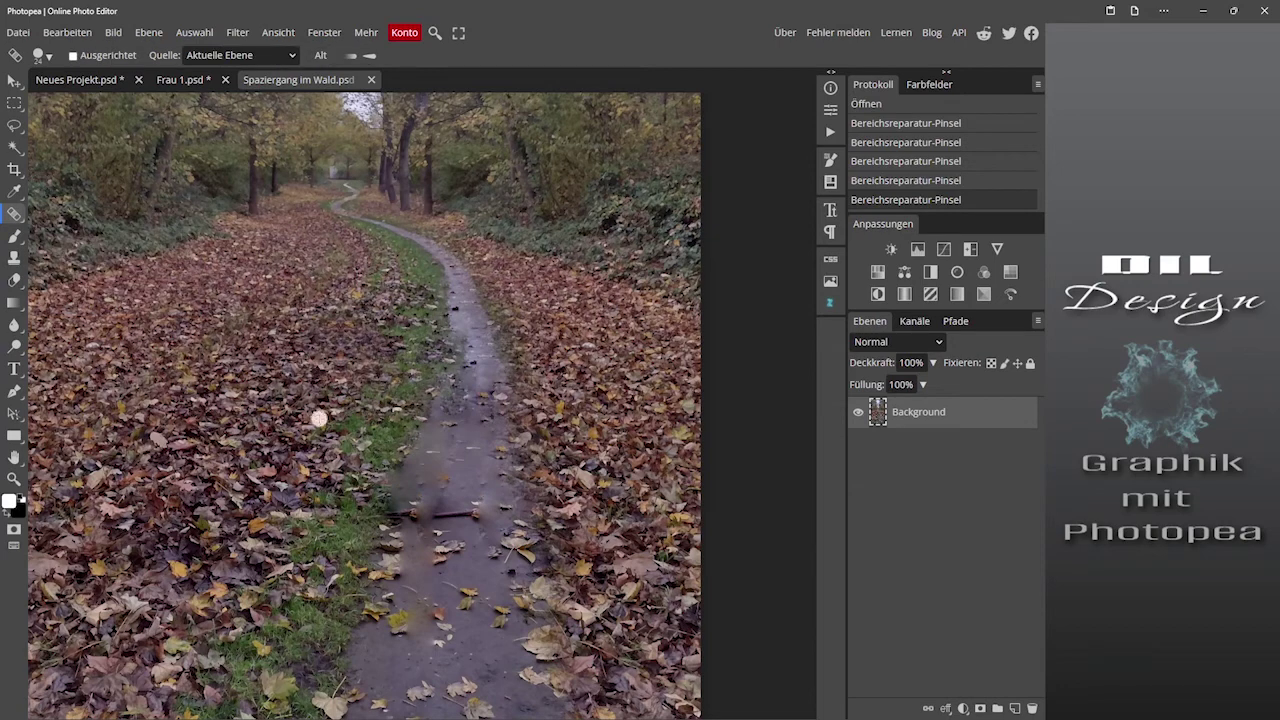
left_click_drag(363, 512, 397, 497)
left_click_drag(377, 564, 395, 518)
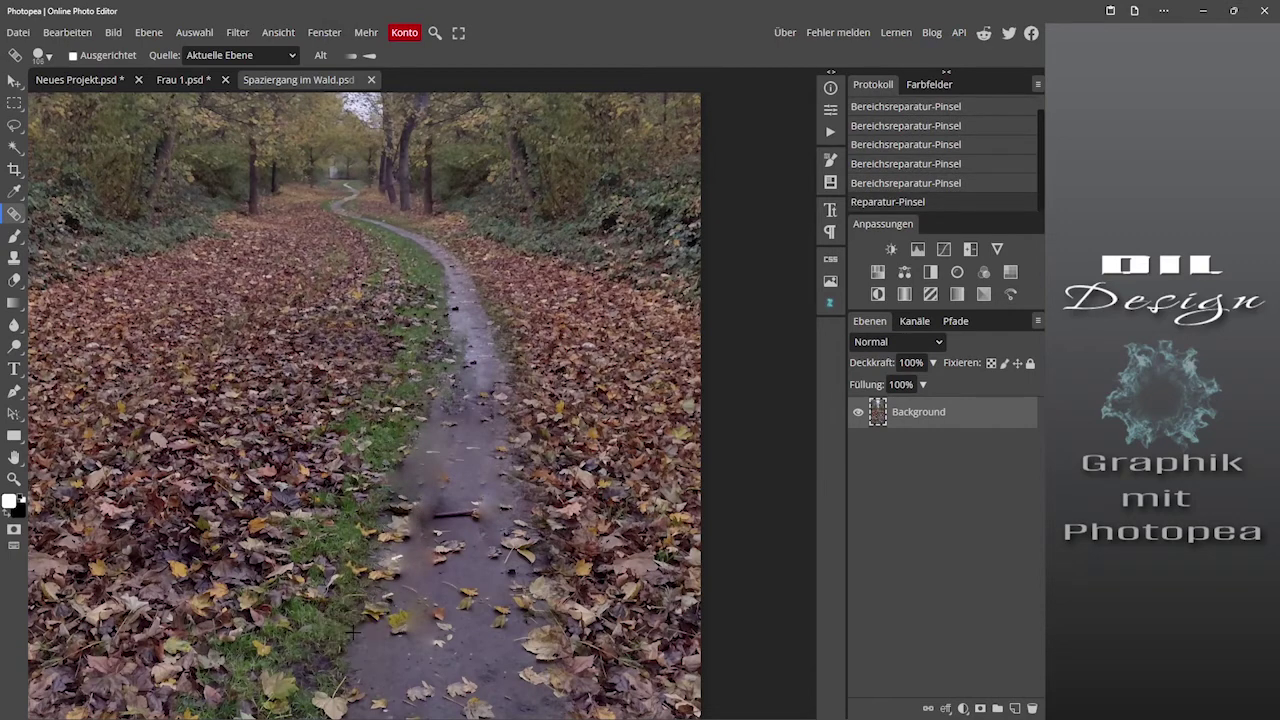
left_click_drag(352, 632, 412, 480)
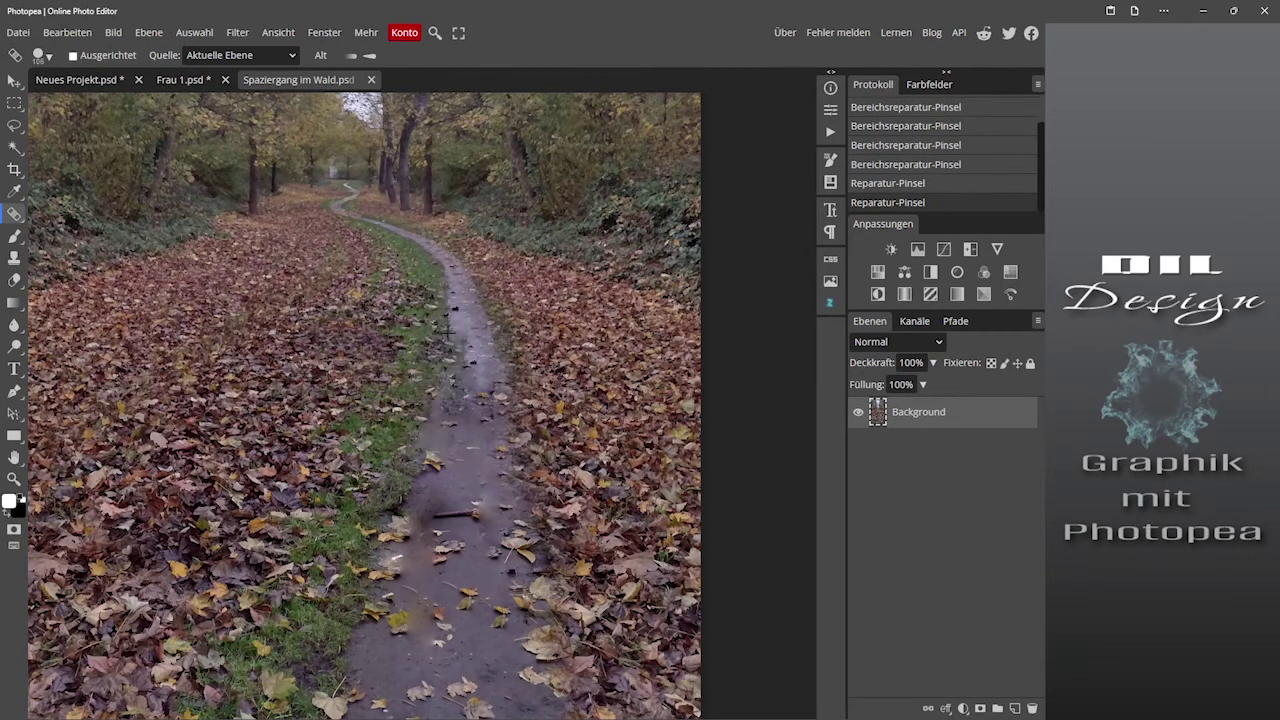
Step: Heal blemishes along the path surface, its left edge, the green puddle patch and a bright reflection
left_click_drag(445, 322, 440, 372)
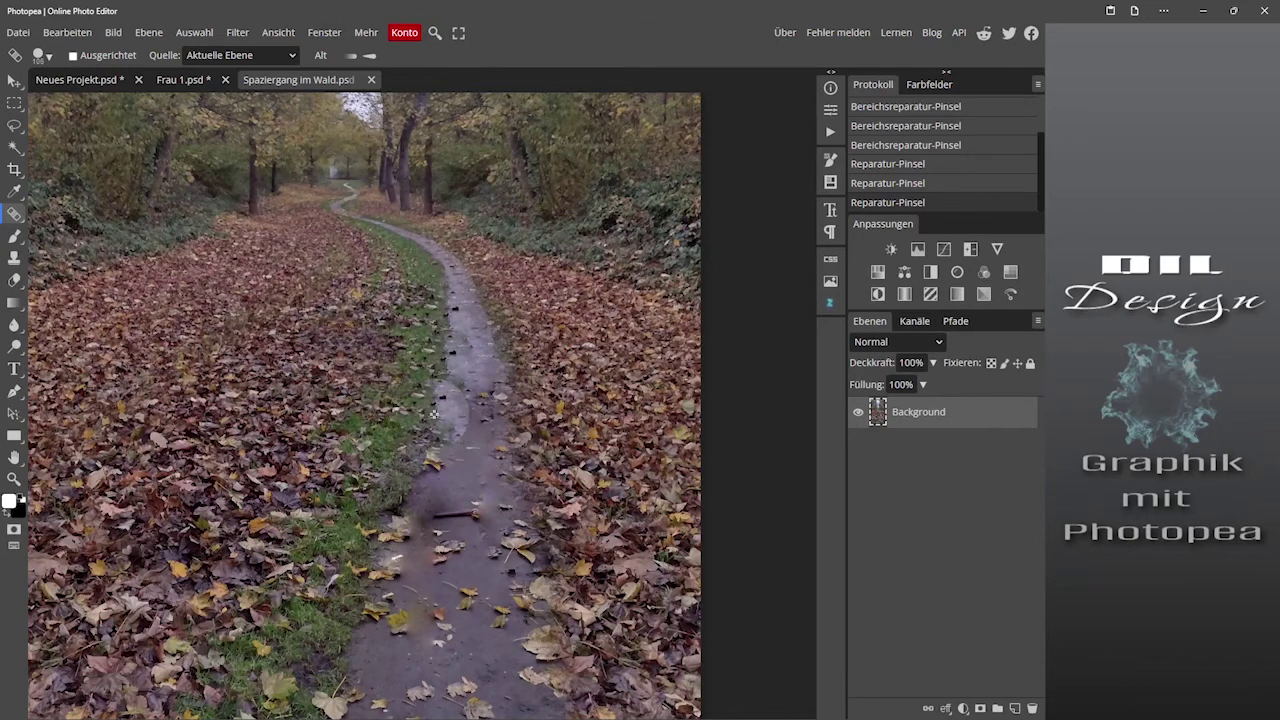
left_click(432, 418)
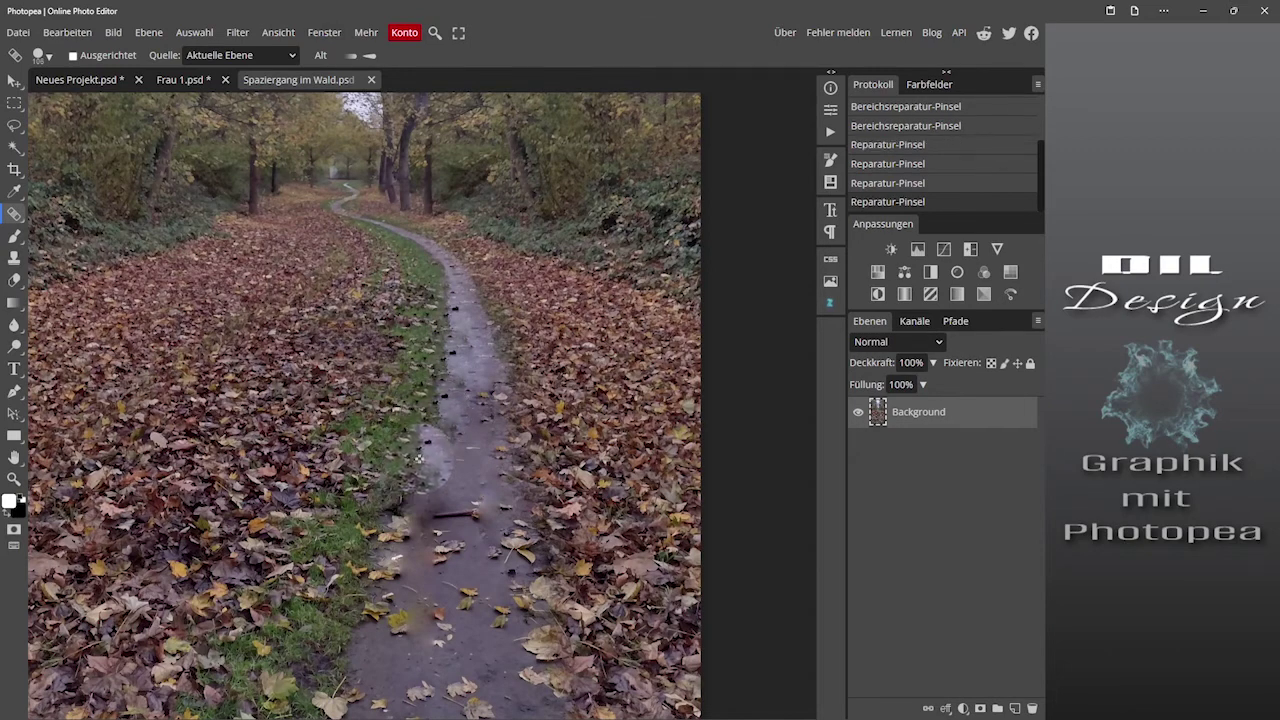
left_click(436, 458)
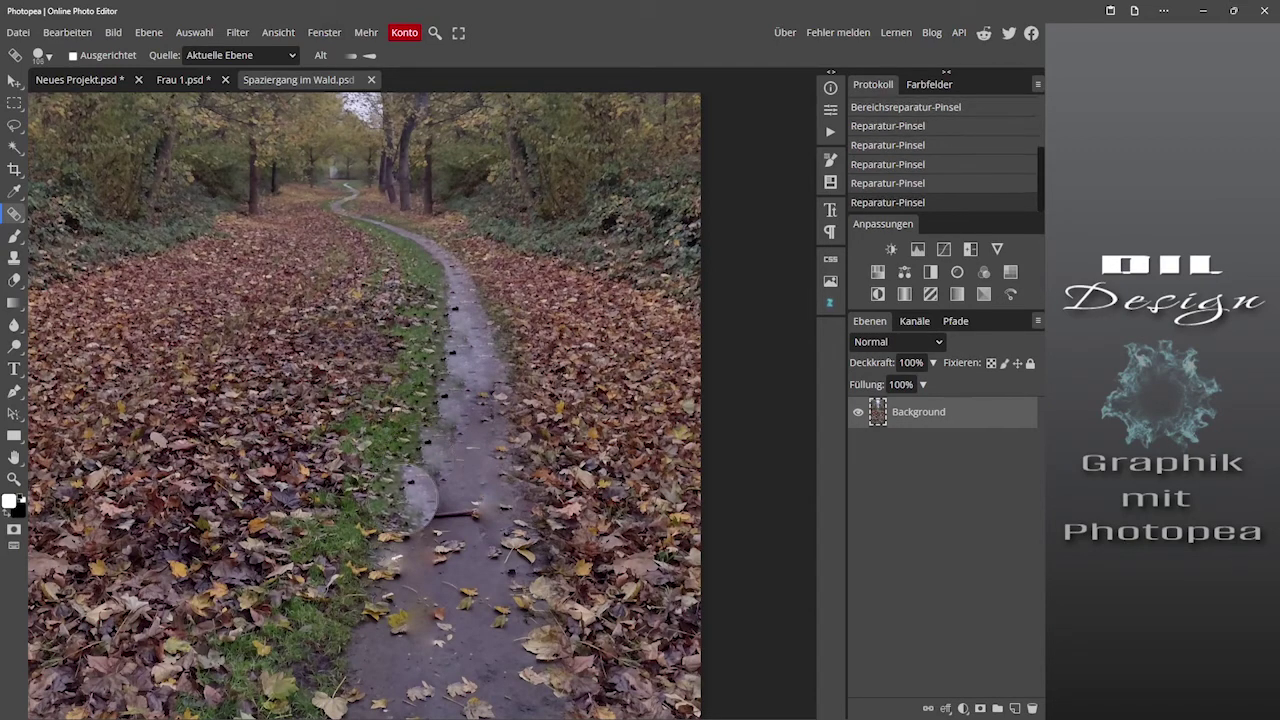
left_click(405, 497)
left_click(451, 608)
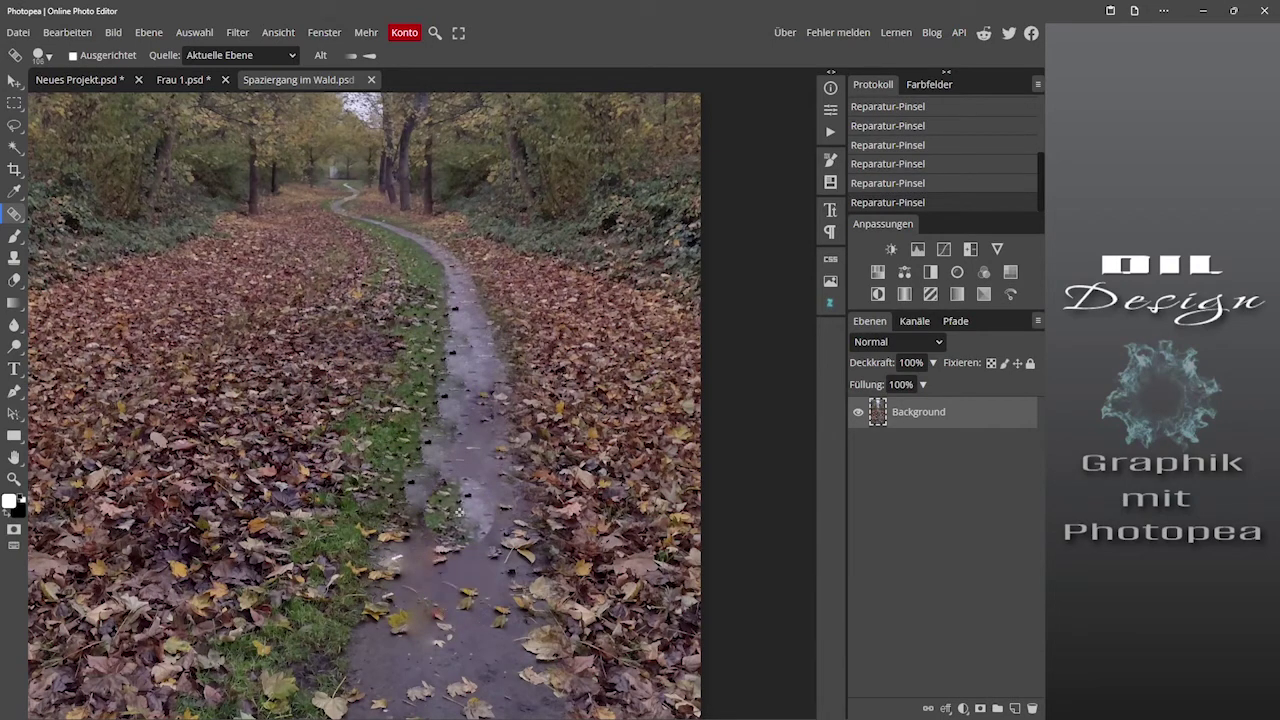
left_click(450, 495)
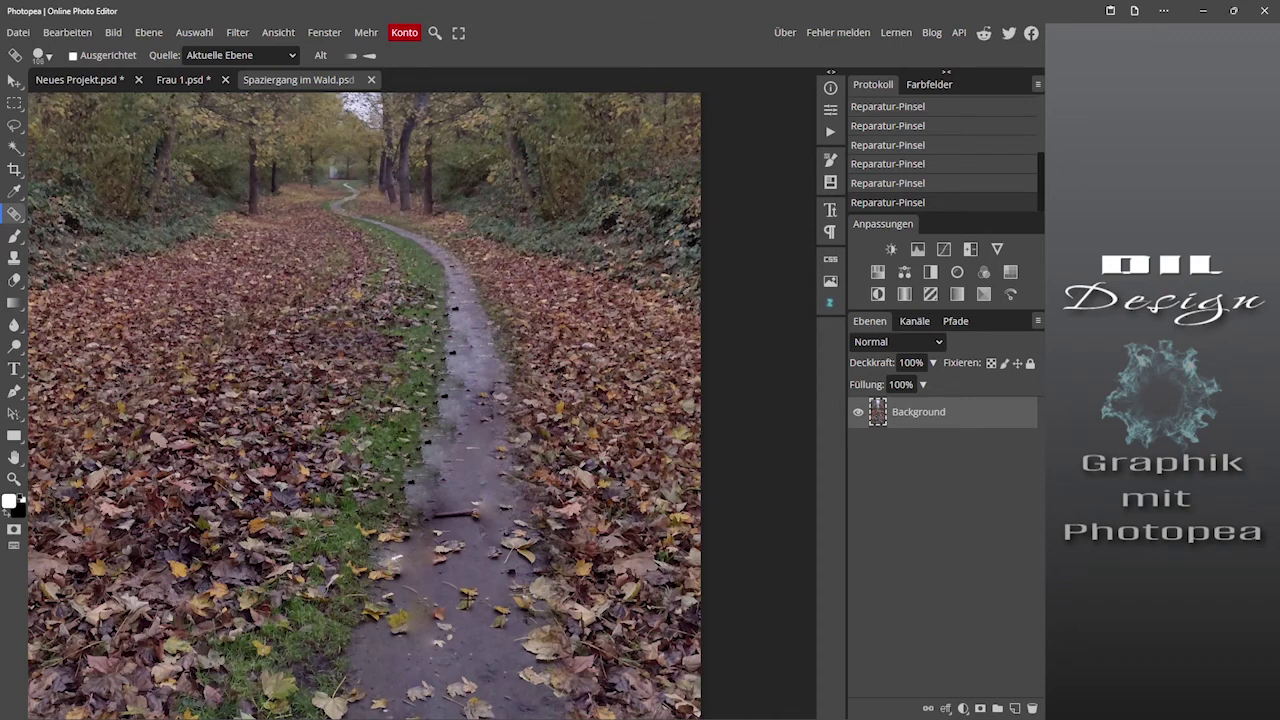
Step: Heal away the stick, the reflective spots and a long stretch of path texture
left_click(455, 513)
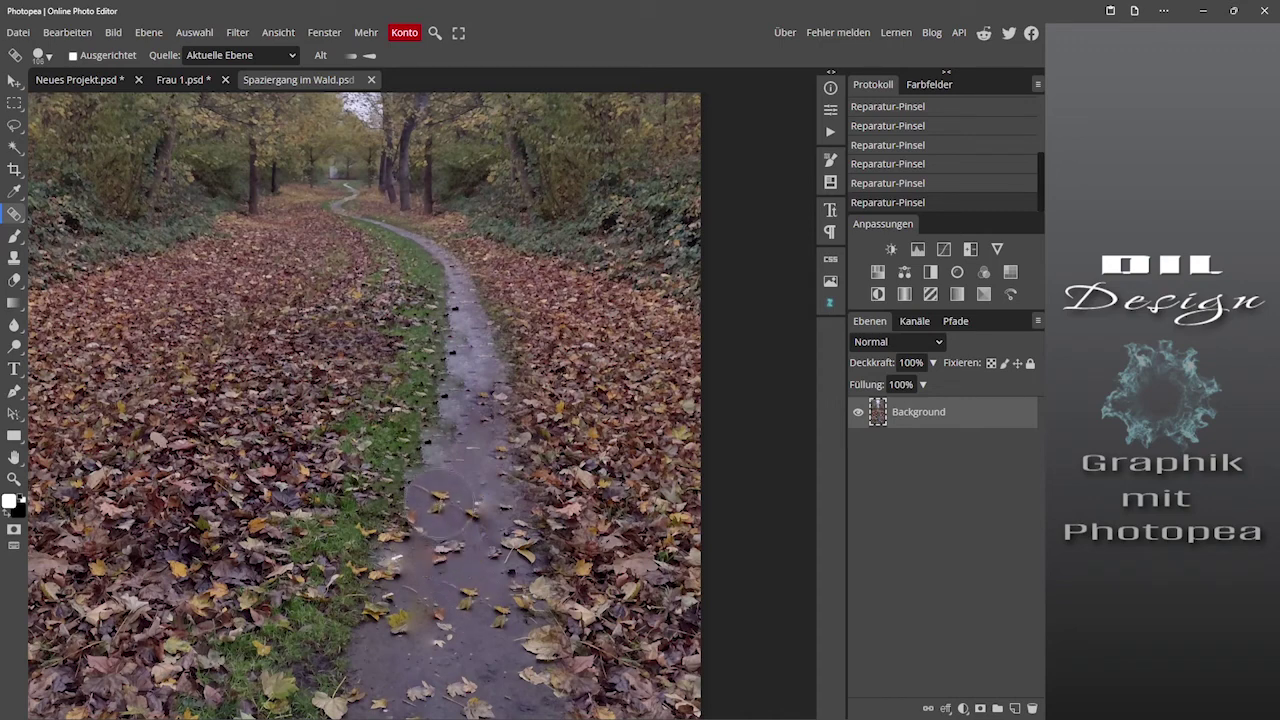
left_click(438, 505)
left_click(452, 492)
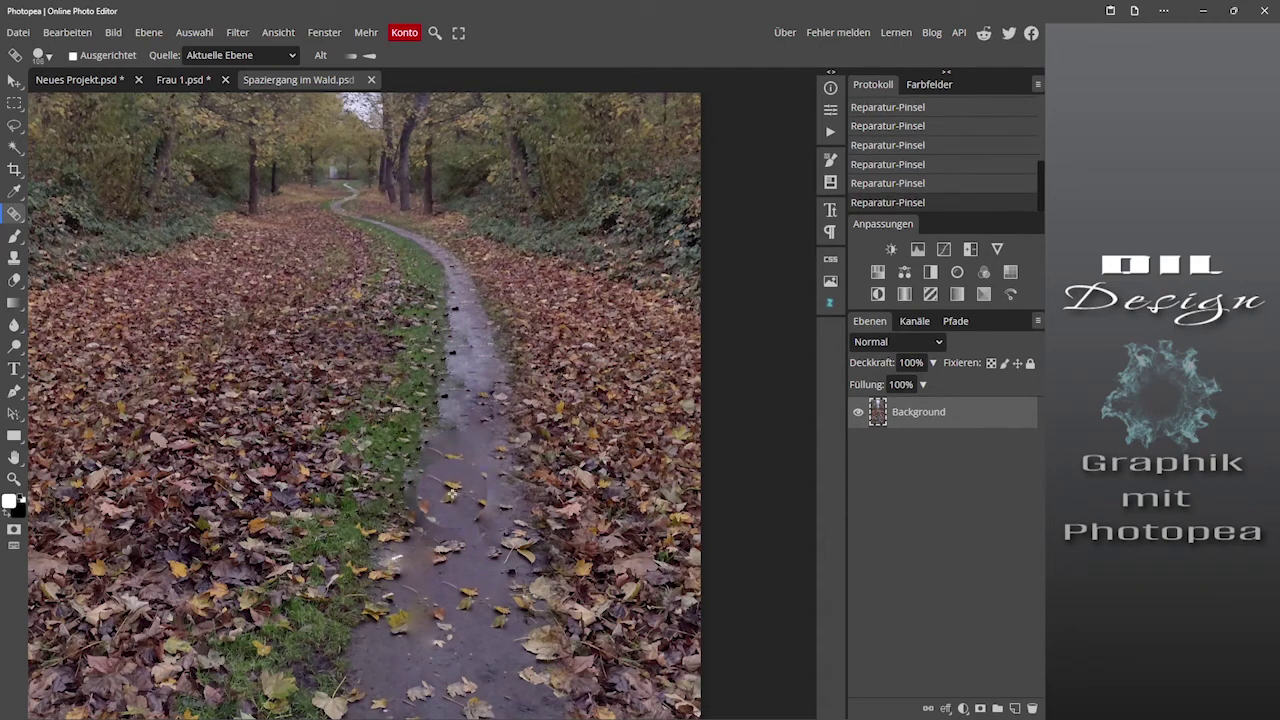
left_click(432, 525)
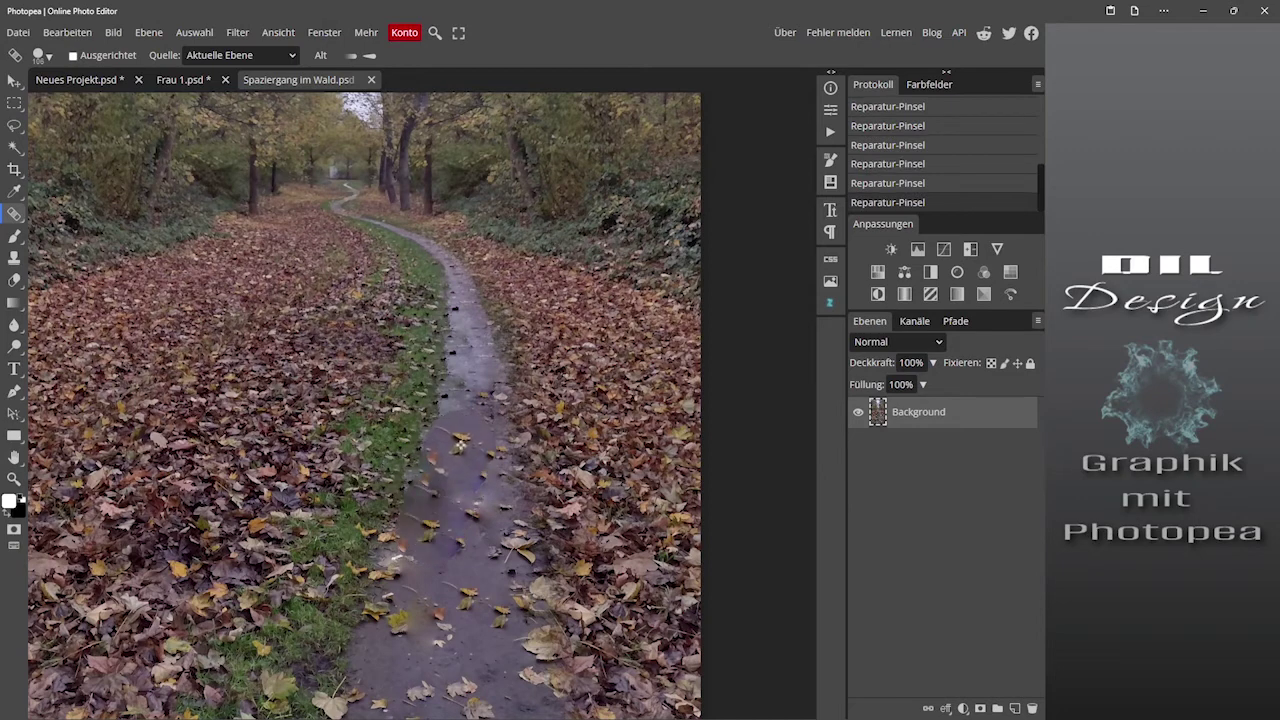
left_click_drag(455, 470, 470, 365)
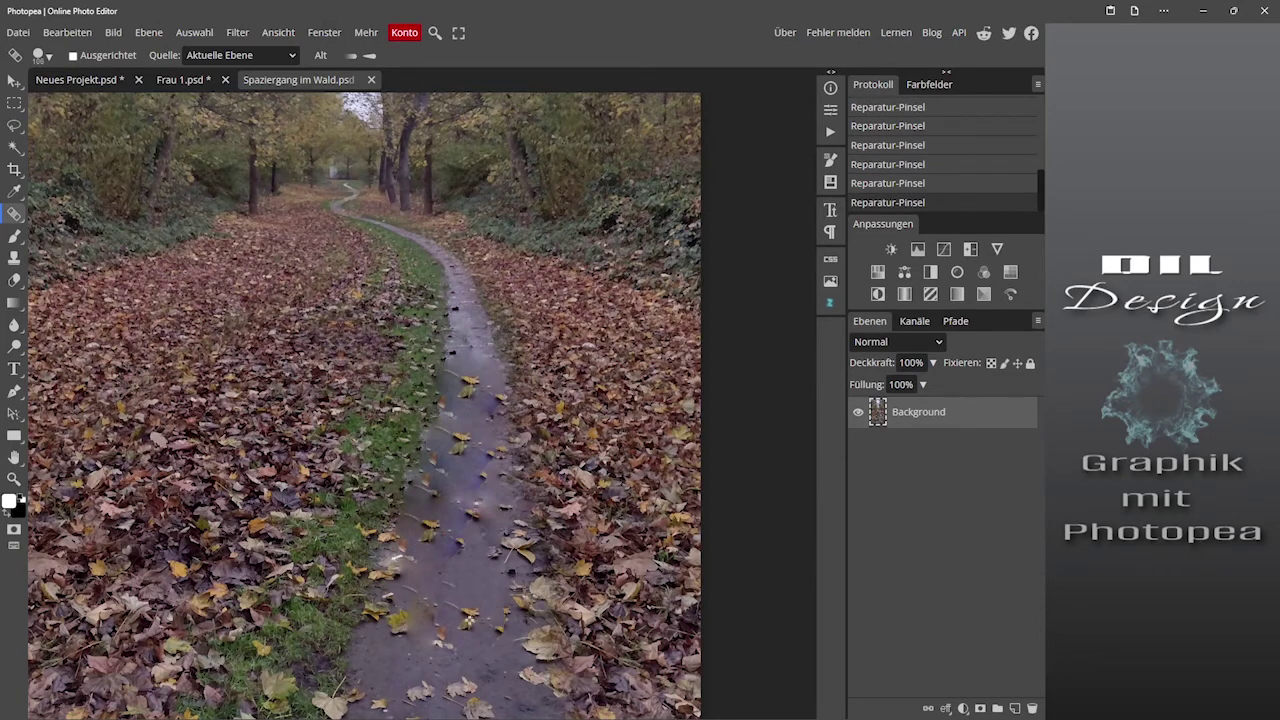
left_click(467, 618)
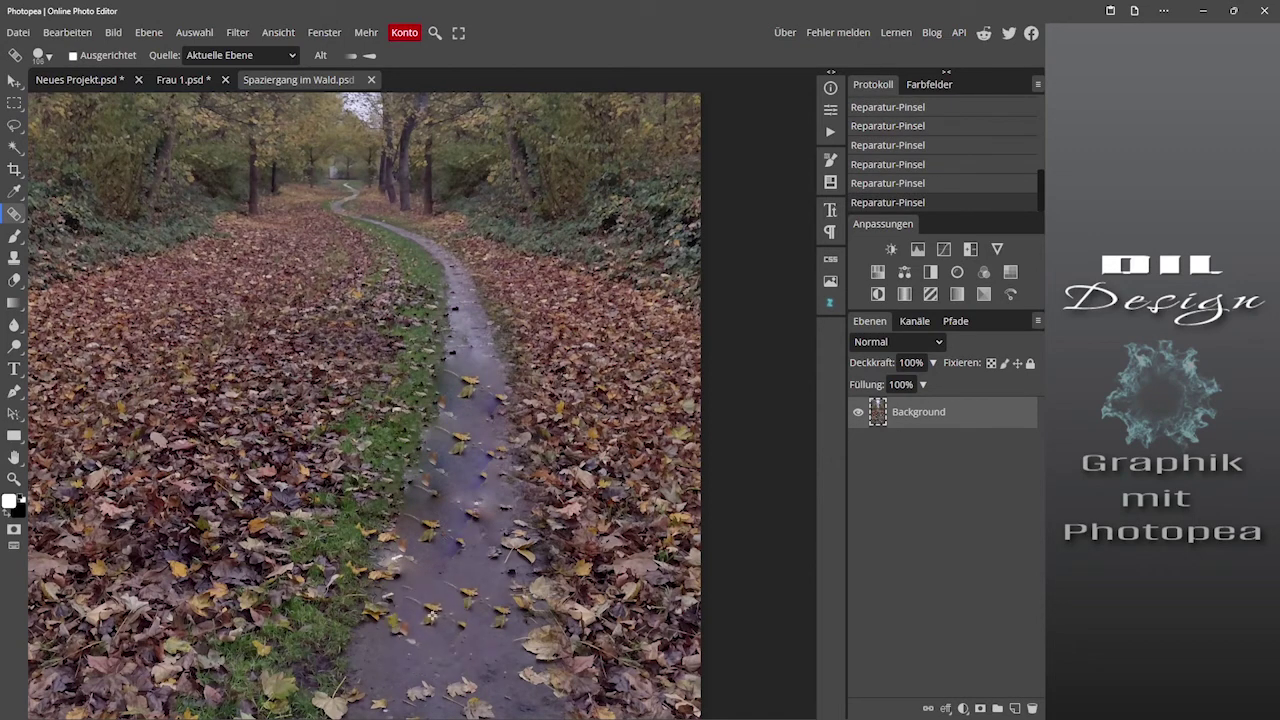
right_click(14, 214)
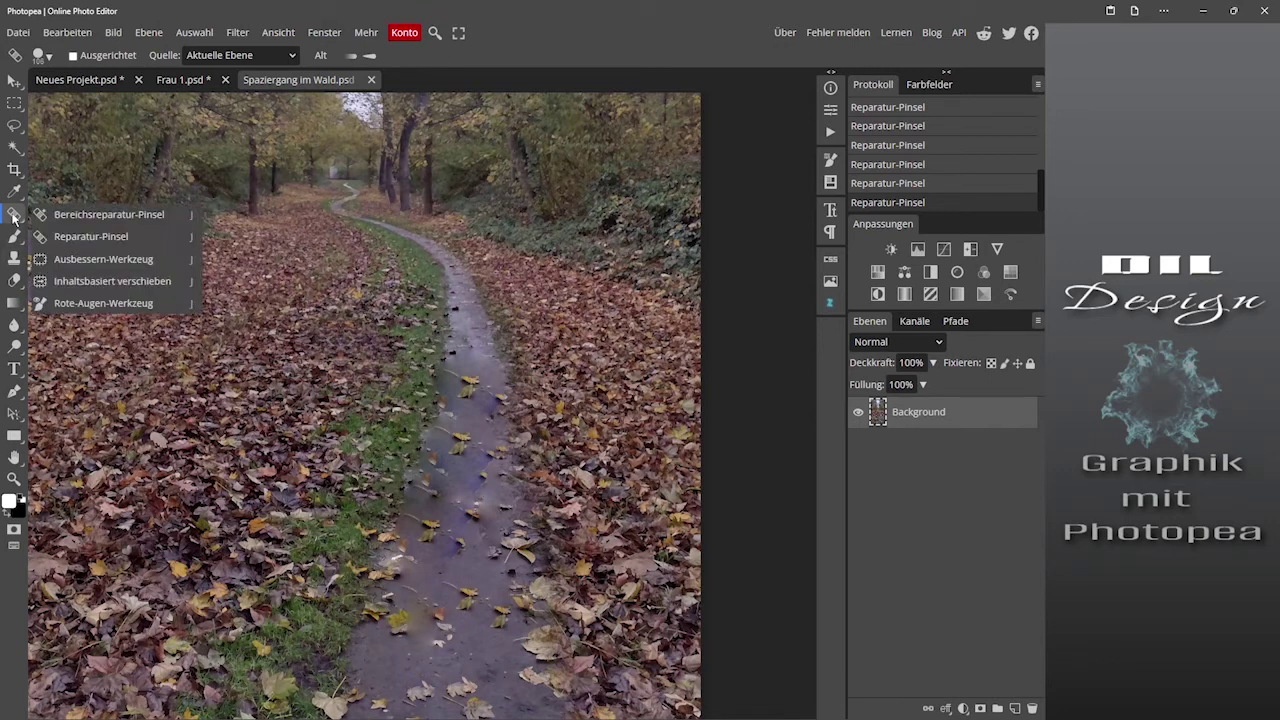
Step: Content-aware move a narrow path strip left toward the grass edge, commit, and deselect
left_click(84, 283)
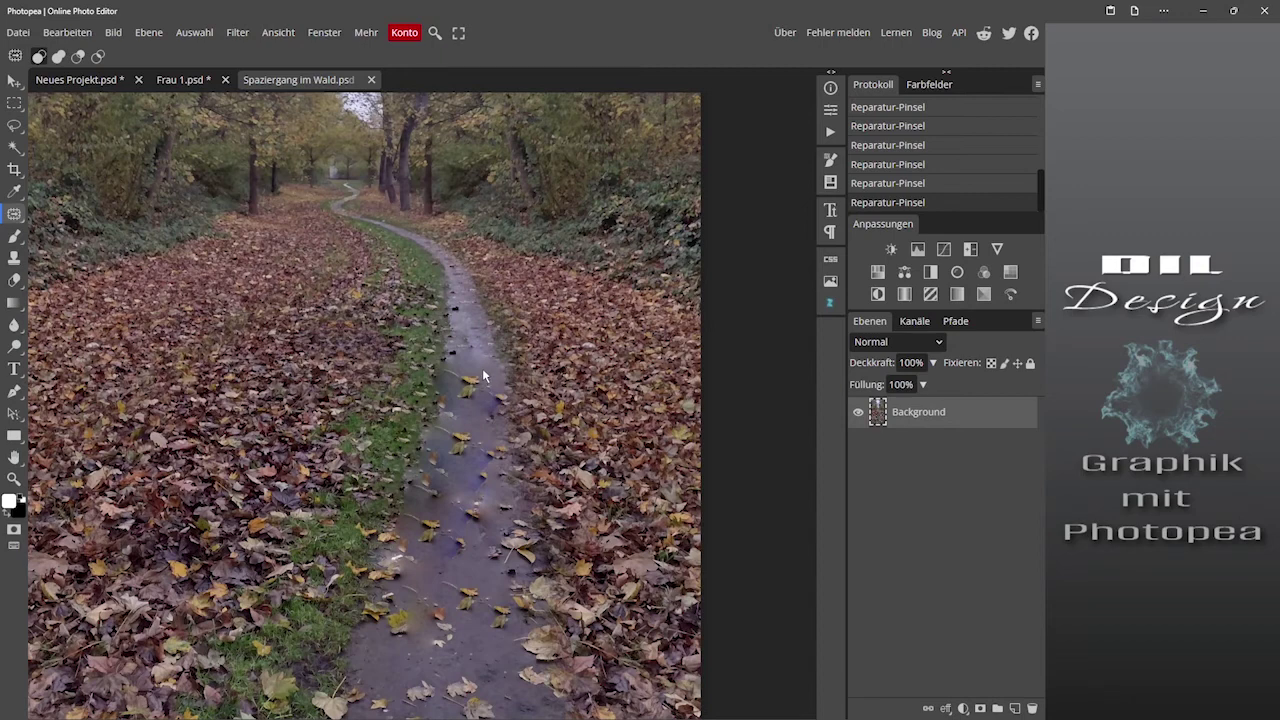
mouse_move(483, 374)
left_mouse_down()
mouse_move(469, 561)
mouse_move(486, 372)
left_mouse_up()
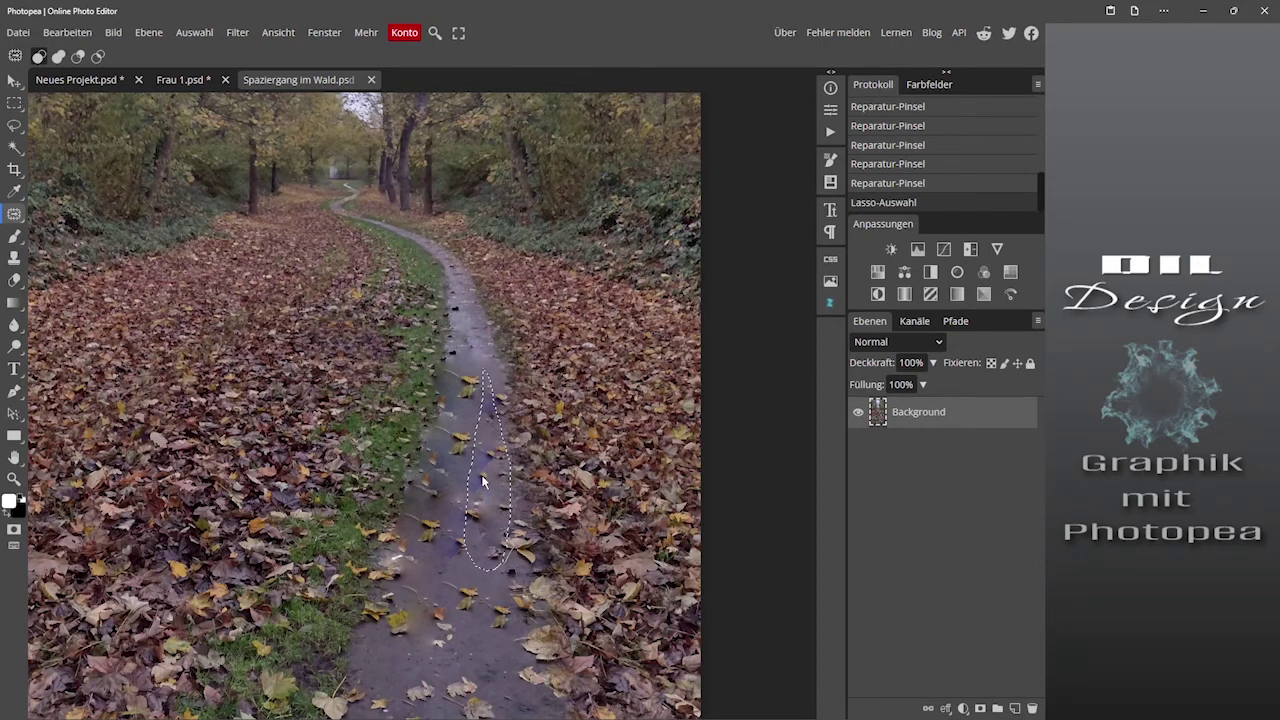
mouse_move(484, 483)
left_mouse_down()
mouse_move(438, 472)
mouse_move(446, 463)
left_mouse_up()
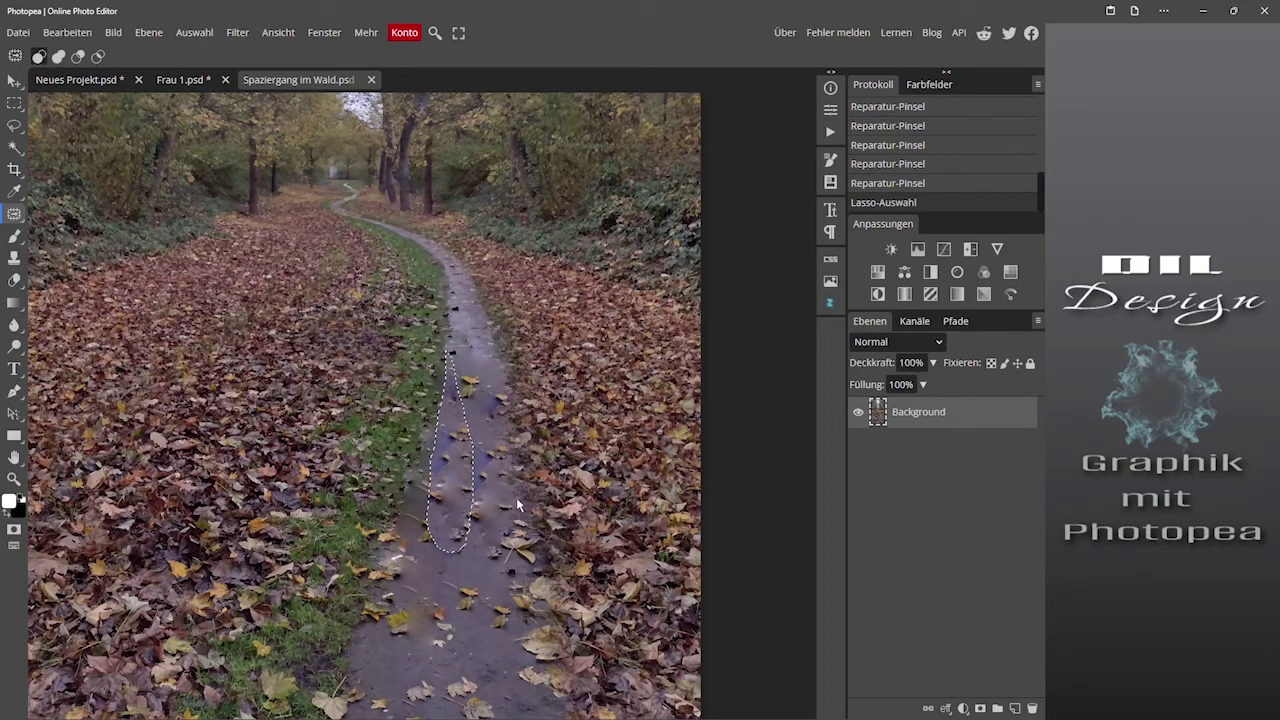
key("Return")
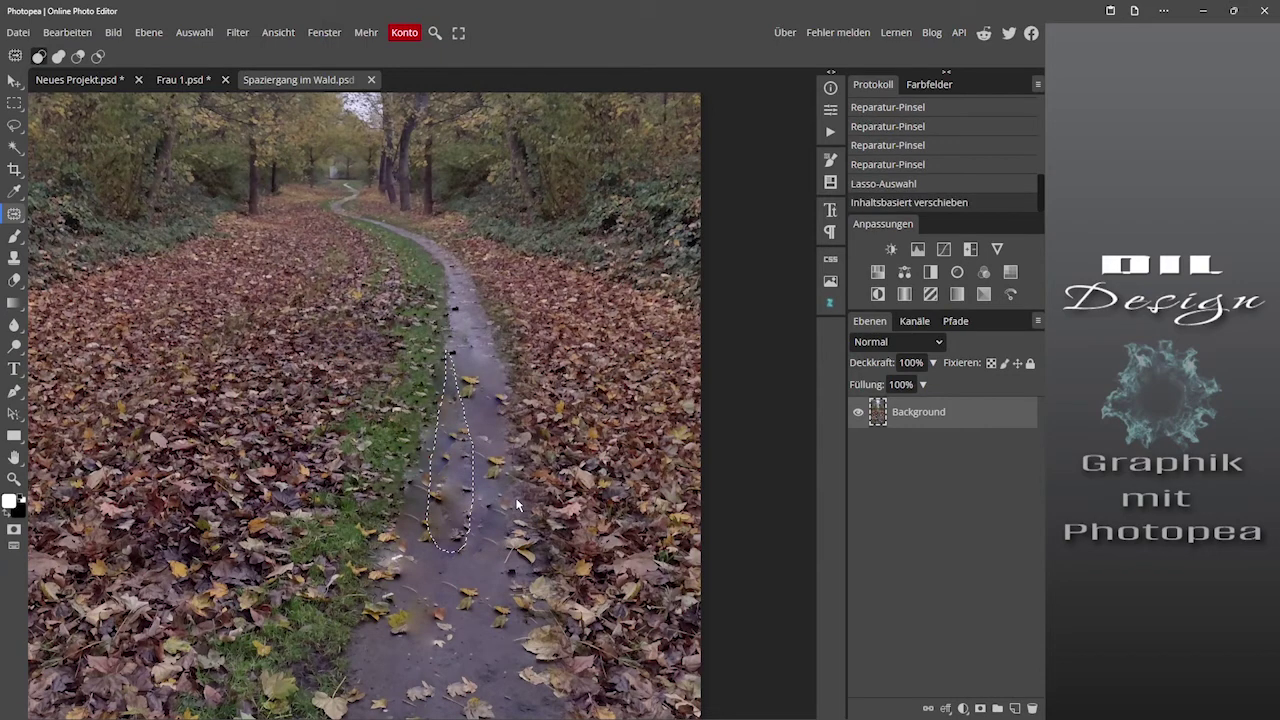
key("ctrl+d")
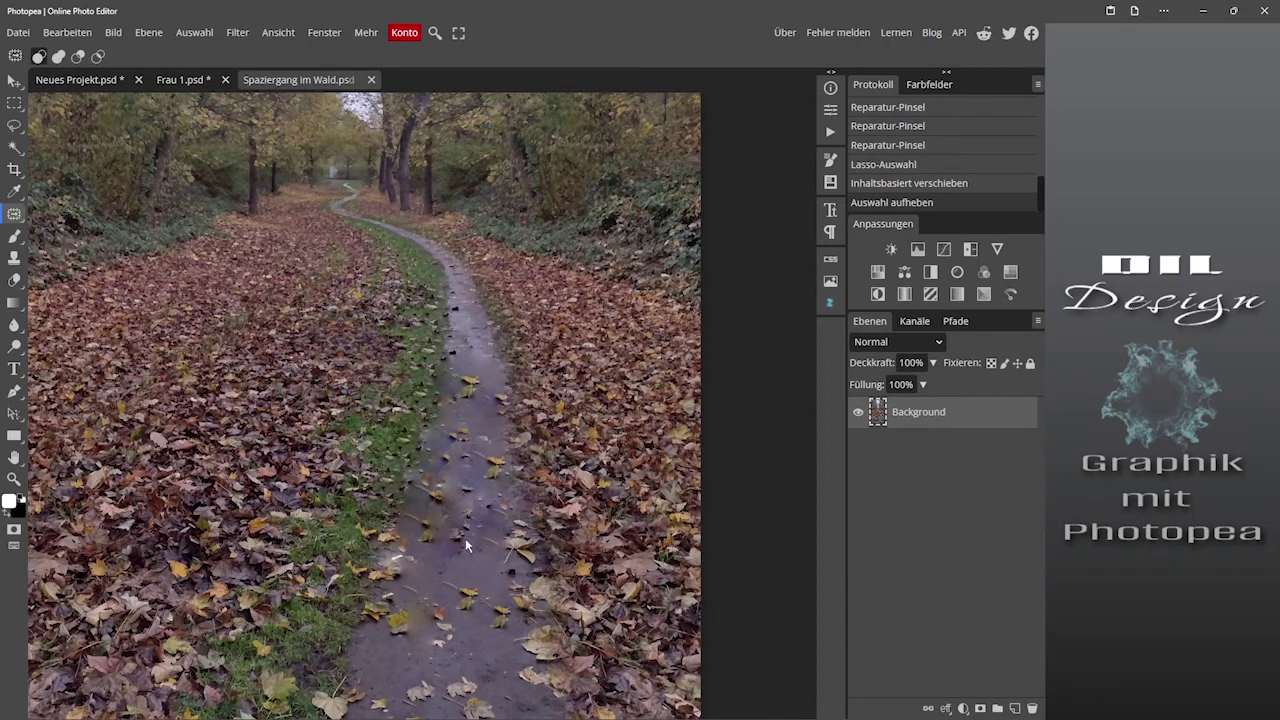
Step: Revert the forest photo to its original Öffnen state in History
scroll(973, 125, "up", 2)
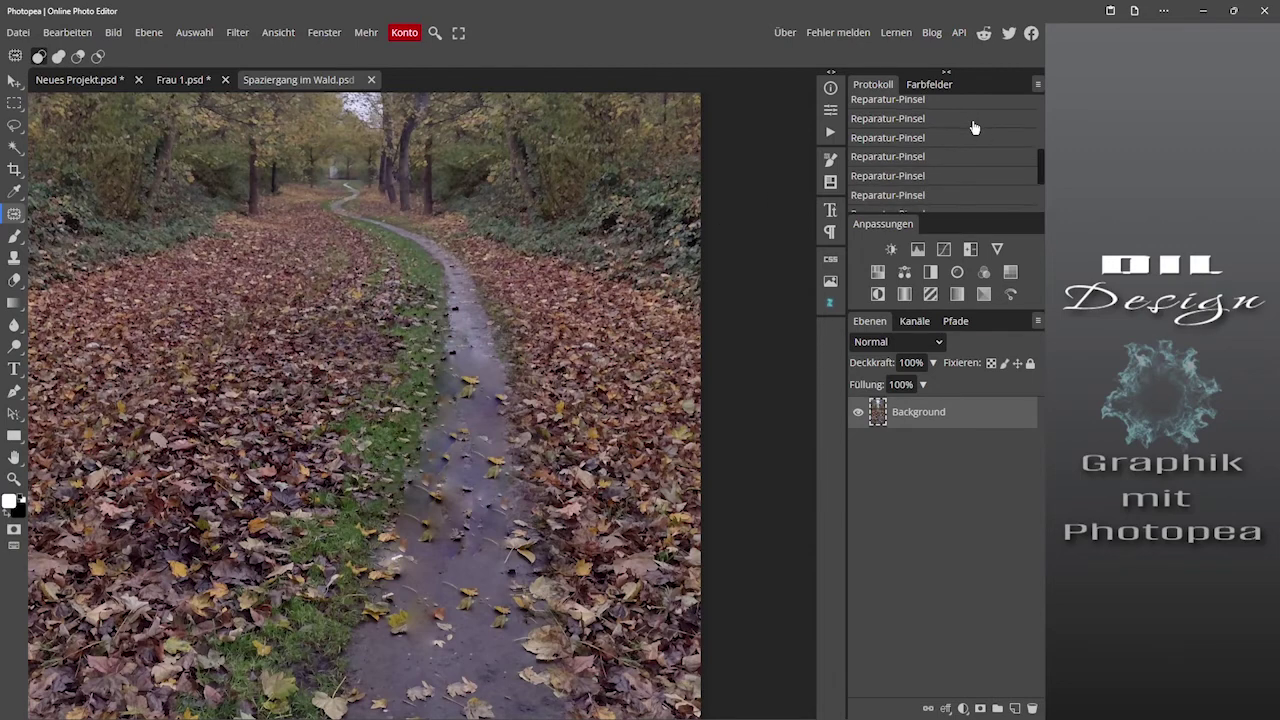
scroll(973, 125, "up", 2)
scroll(971, 126, "up", 2)
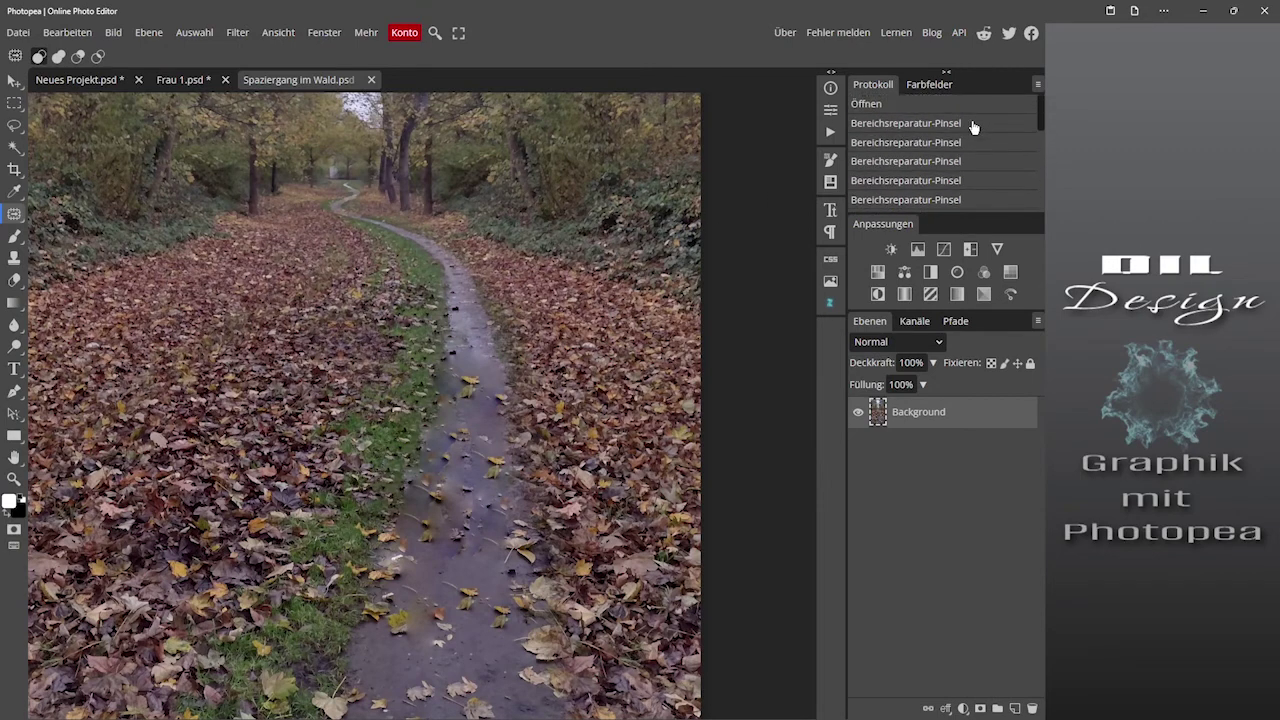
left_click(917, 107)
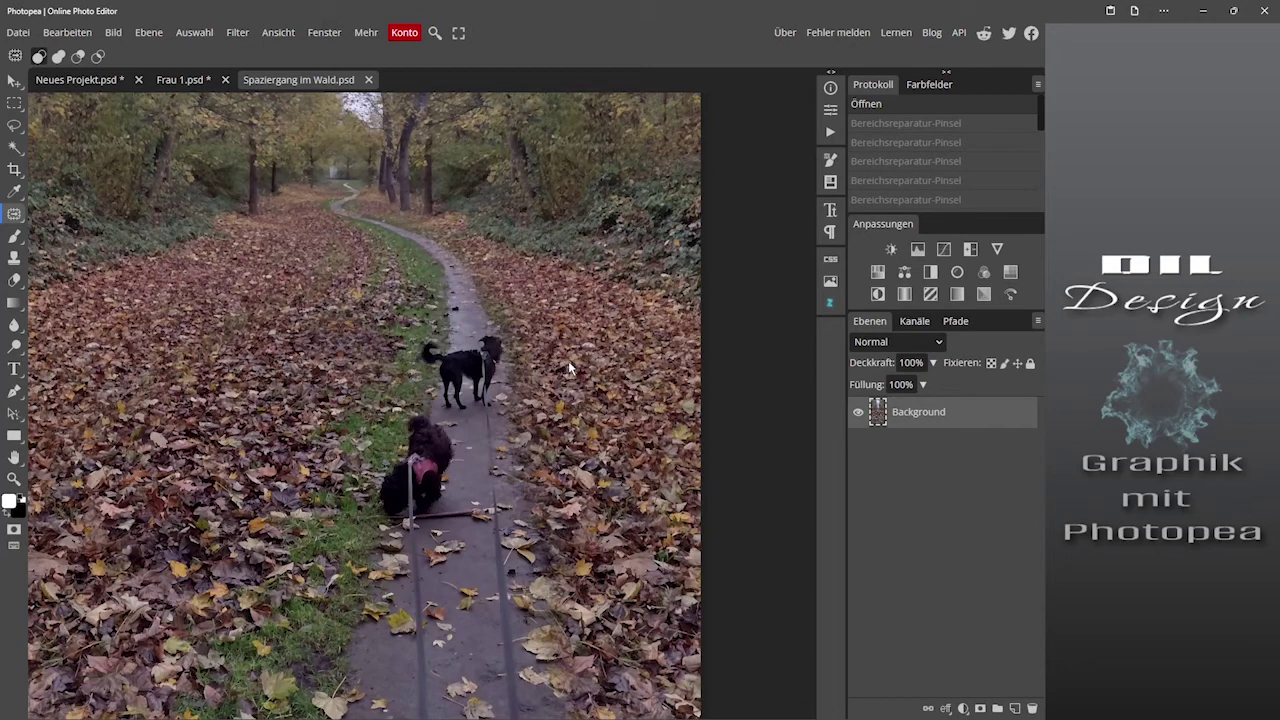
Step: Content-aware move the pink-harness dog onto the leaves at left, commit, and deselect
right_click(14, 212)
left_click(74, 277)
mouse_move(403, 461)
left_mouse_down()
mouse_move(377, 508)
mouse_move(436, 512)
mouse_move(456, 450)
mouse_move(420, 411)
mouse_move(406, 445)
mouse_move(134, 375)
left_mouse_up()
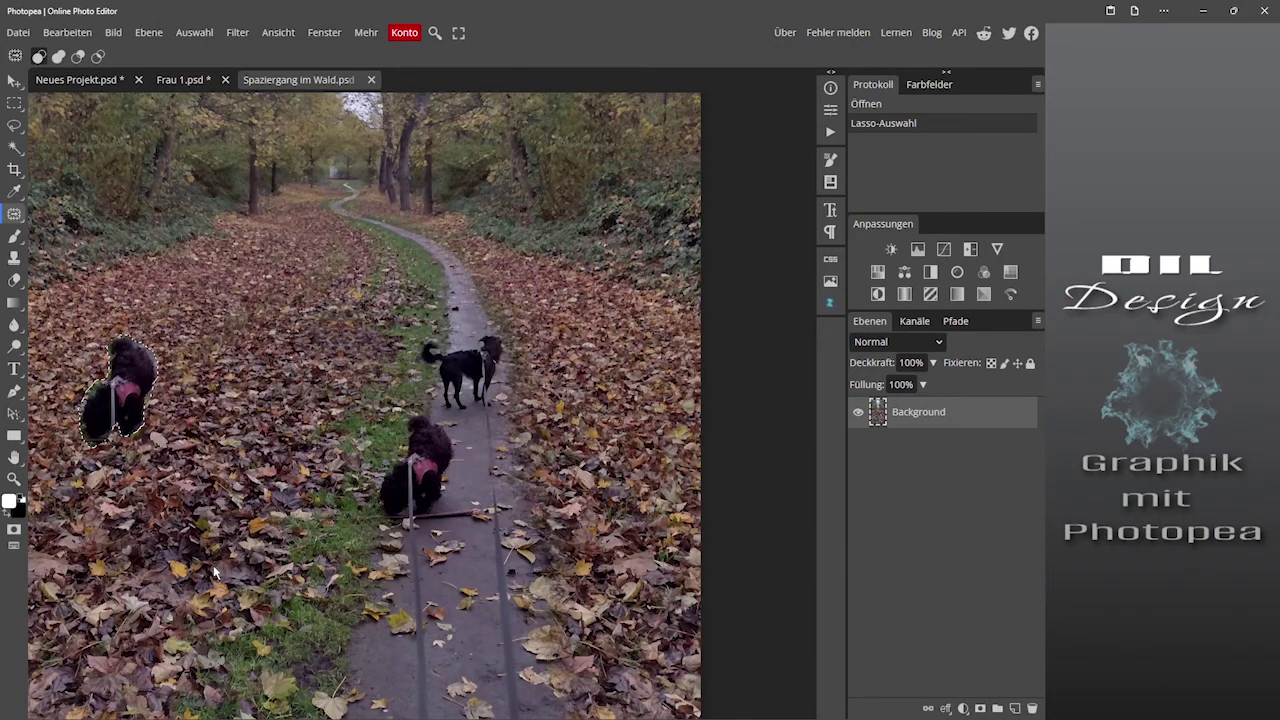
key("Return")
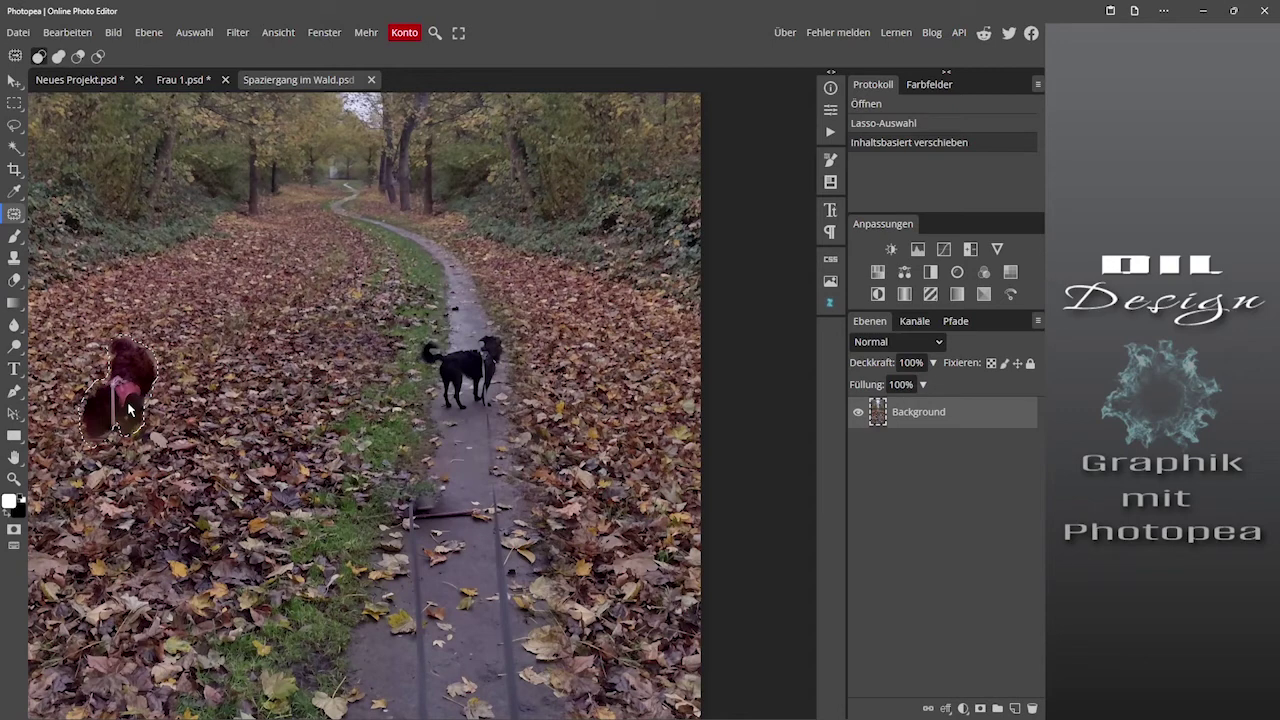
key("ctrl+d")
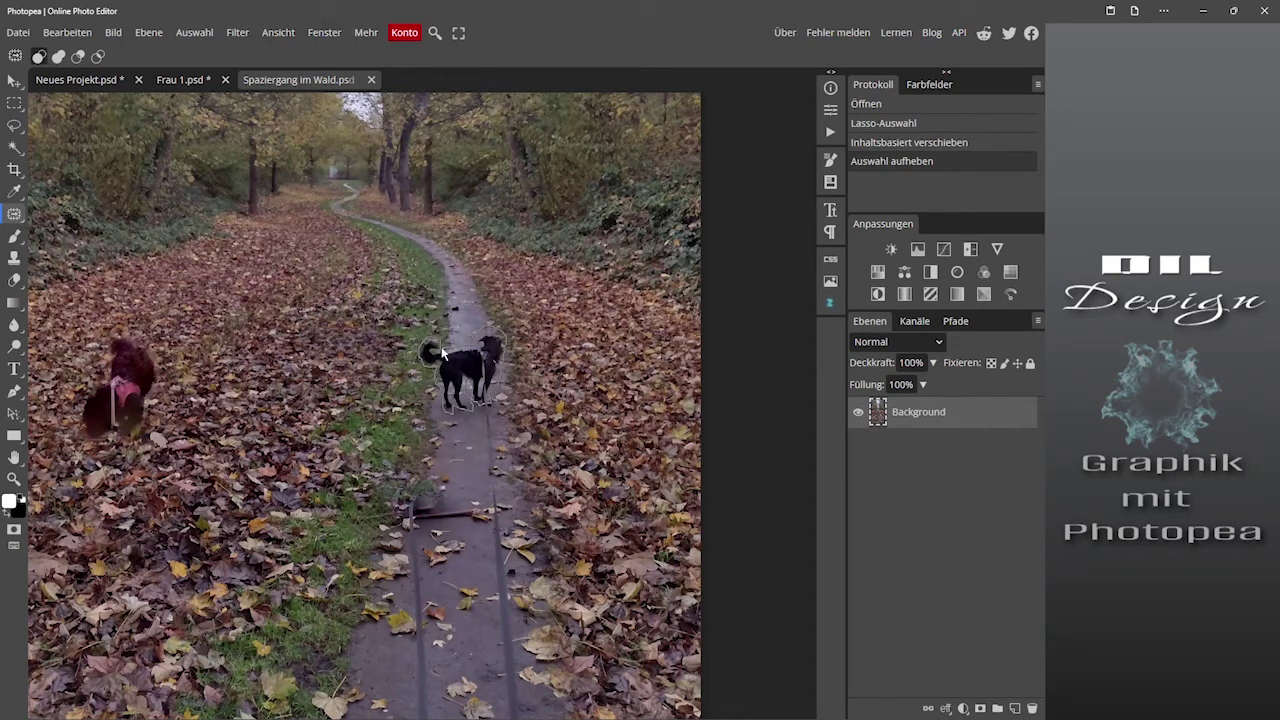
Step: Move the standing black dog right onto the leaves beside the path and deselect
left_click_drag(441, 352, 547, 383)
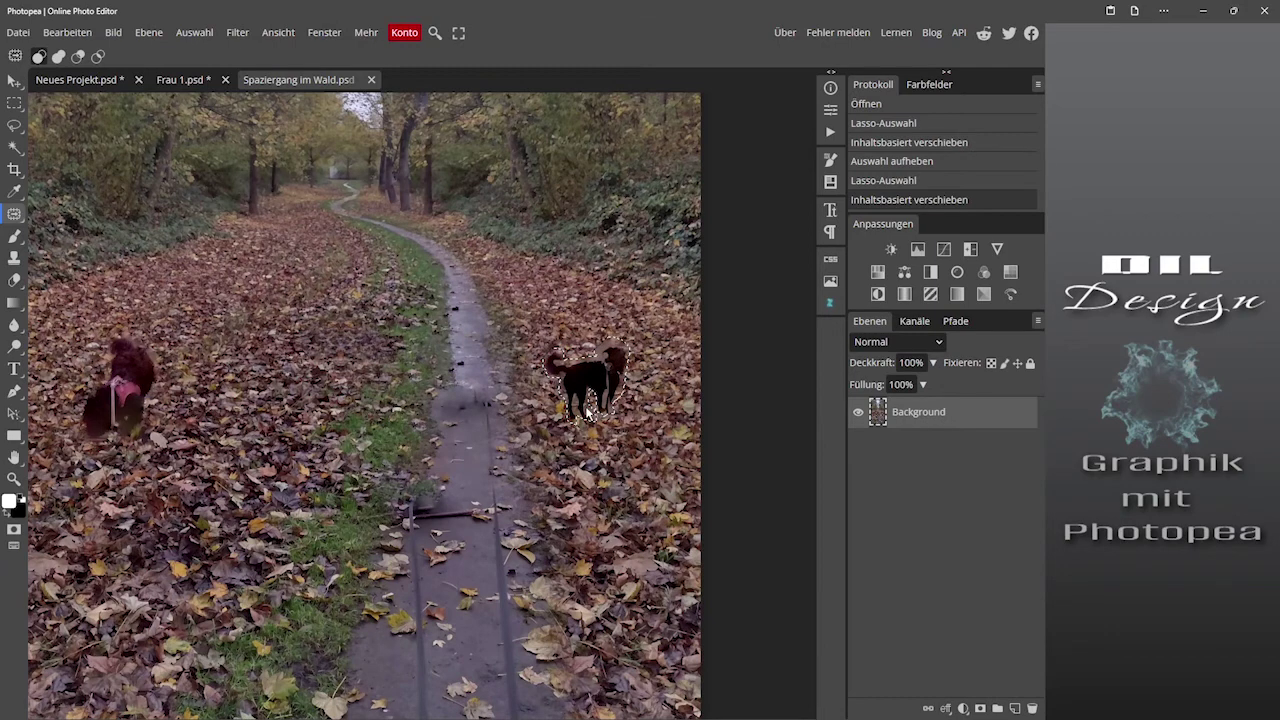
key("ctrl+d")
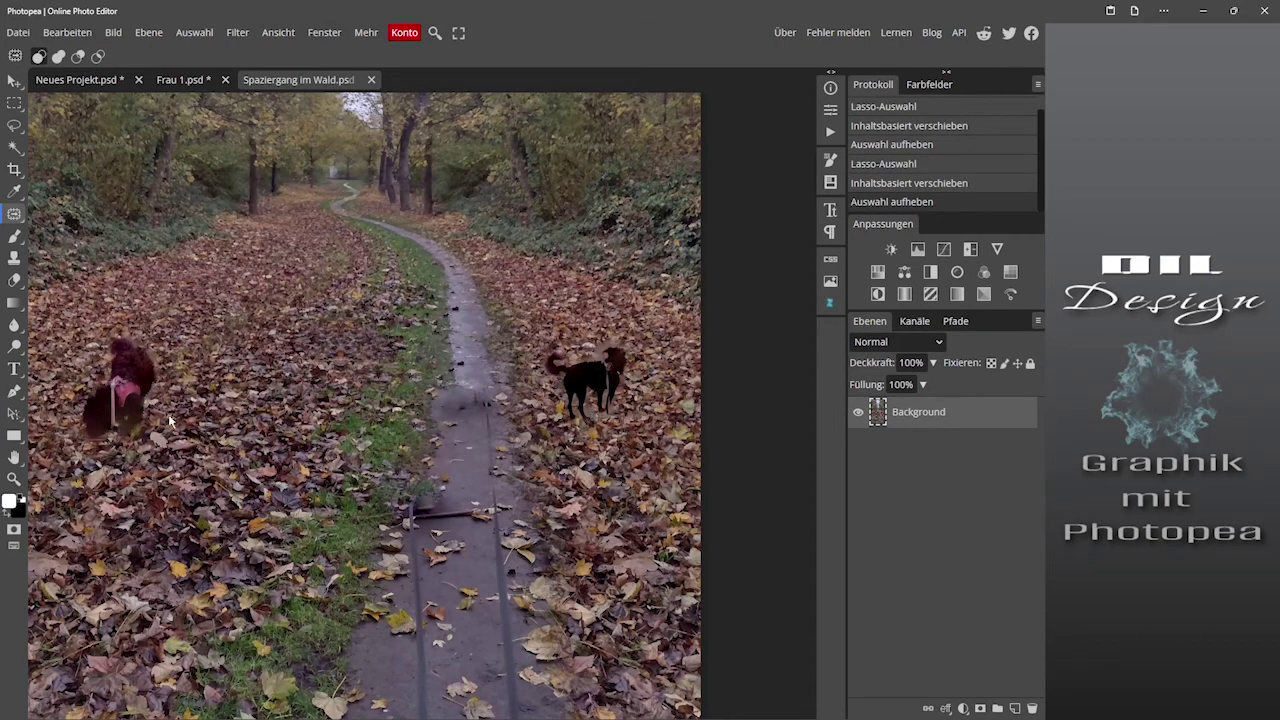
right_click(16, 216)
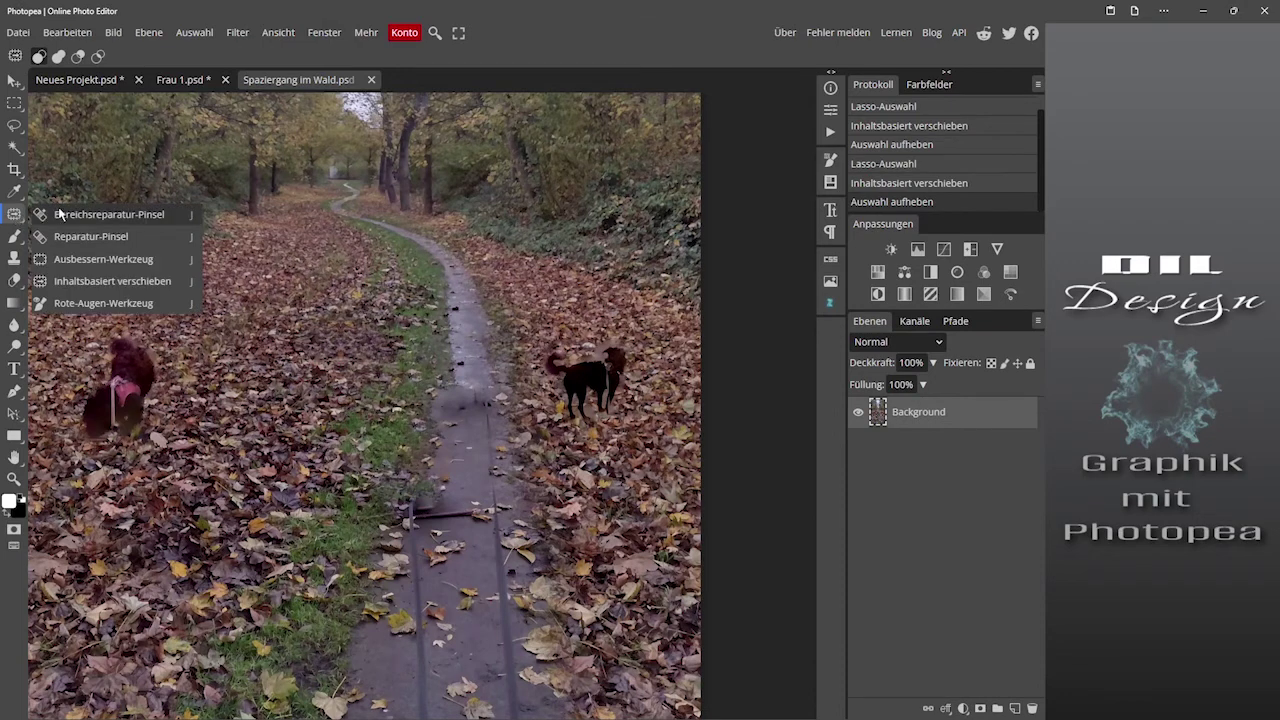
Step: Spot-heal the grey smudge, middle blob, edge mark and lower leash line, then fit the photo
left_click(57, 212)
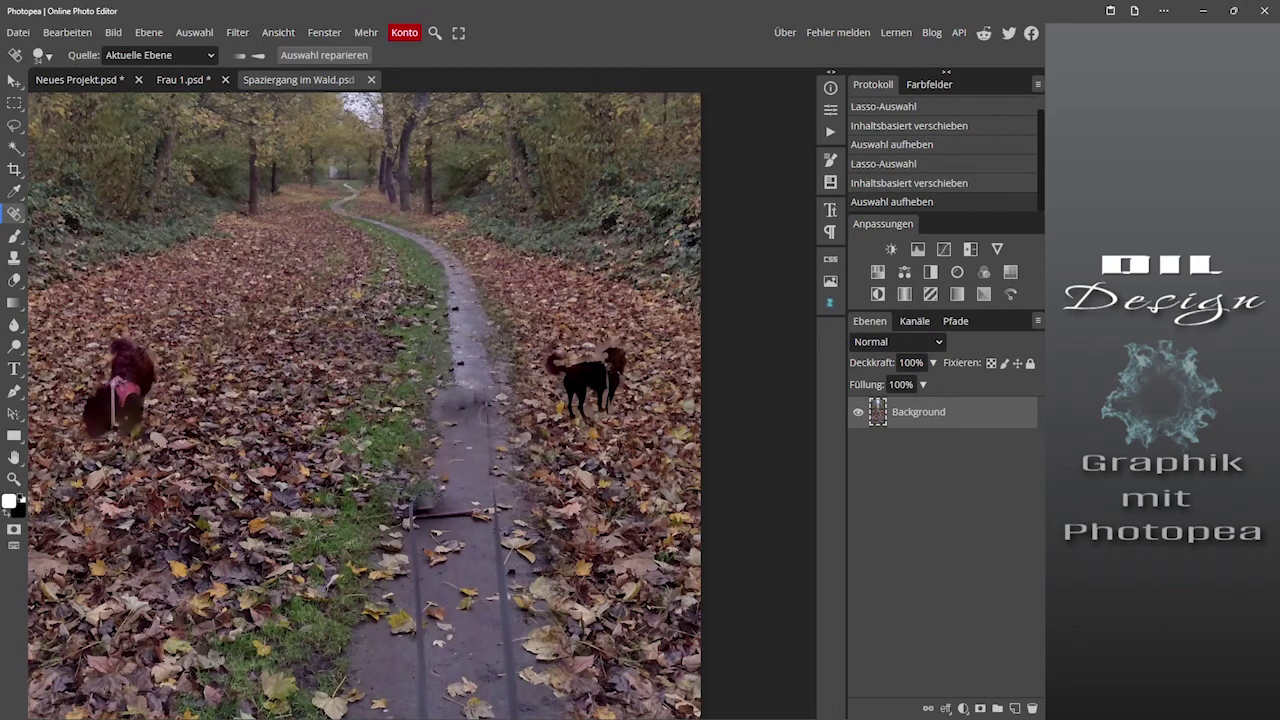
mouse_move(486, 406)
left_mouse_down()
mouse_move(513, 718)
mouse_move(510, 700)
left_mouse_up()
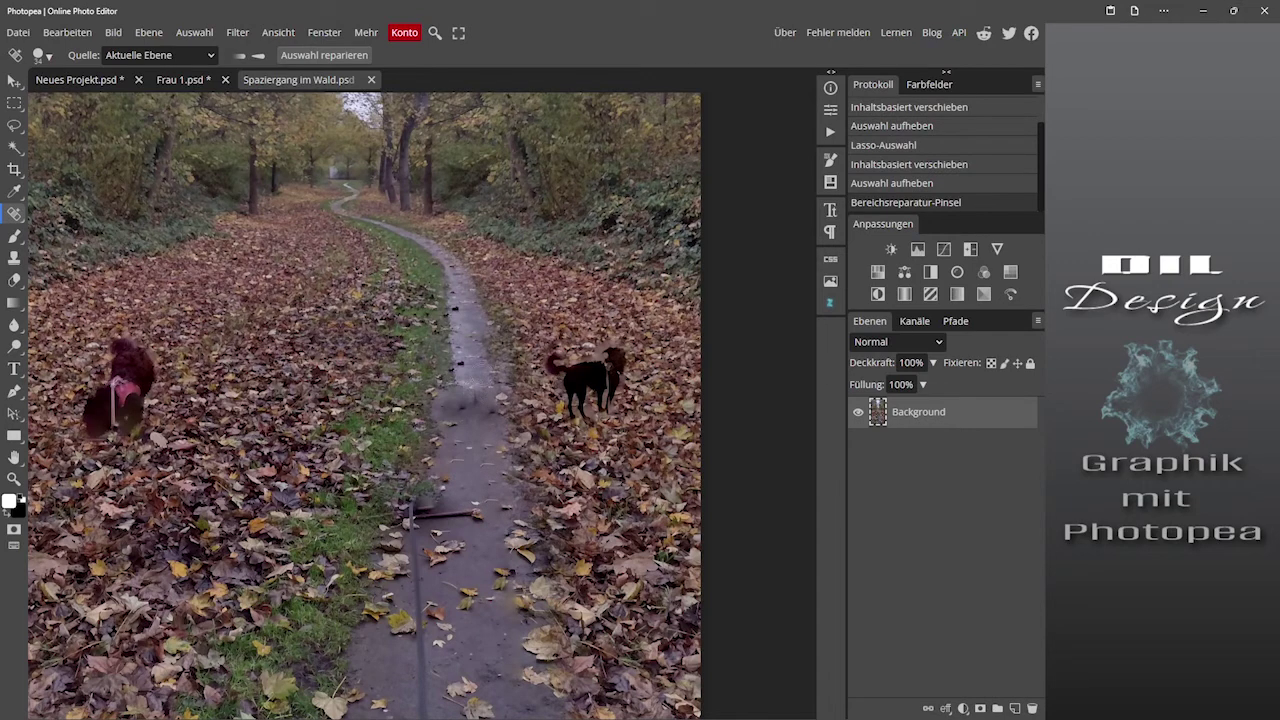
left_click_drag(480, 372, 470, 386)
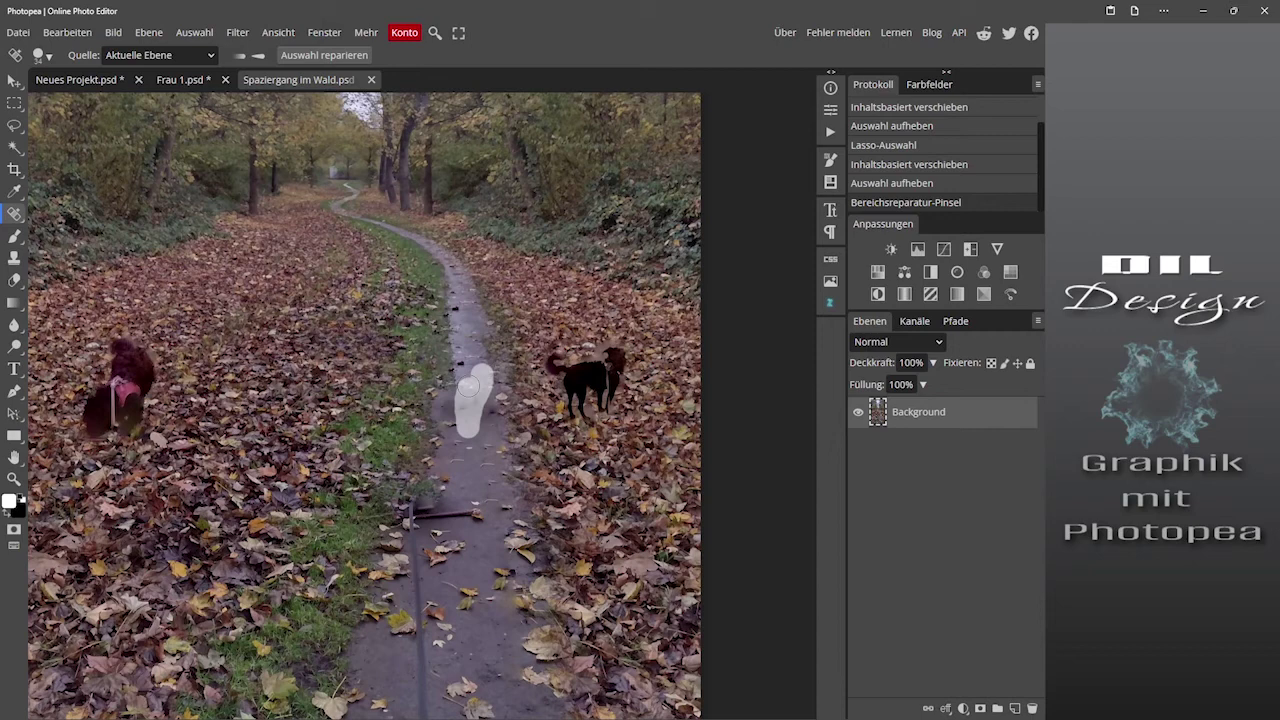
mouse_move(470, 386)
left_mouse_down()
mouse_move(426, 395)
mouse_move(431, 412)
left_mouse_up()
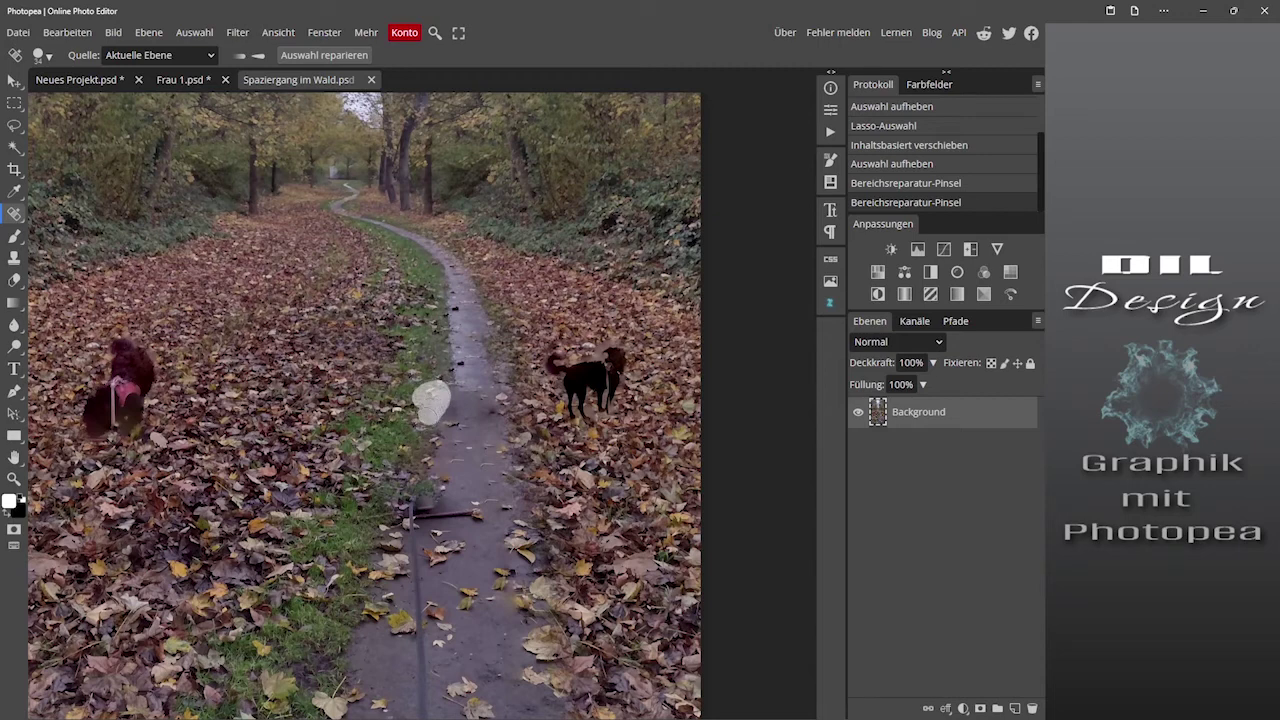
left_click_drag(431, 412, 432, 415)
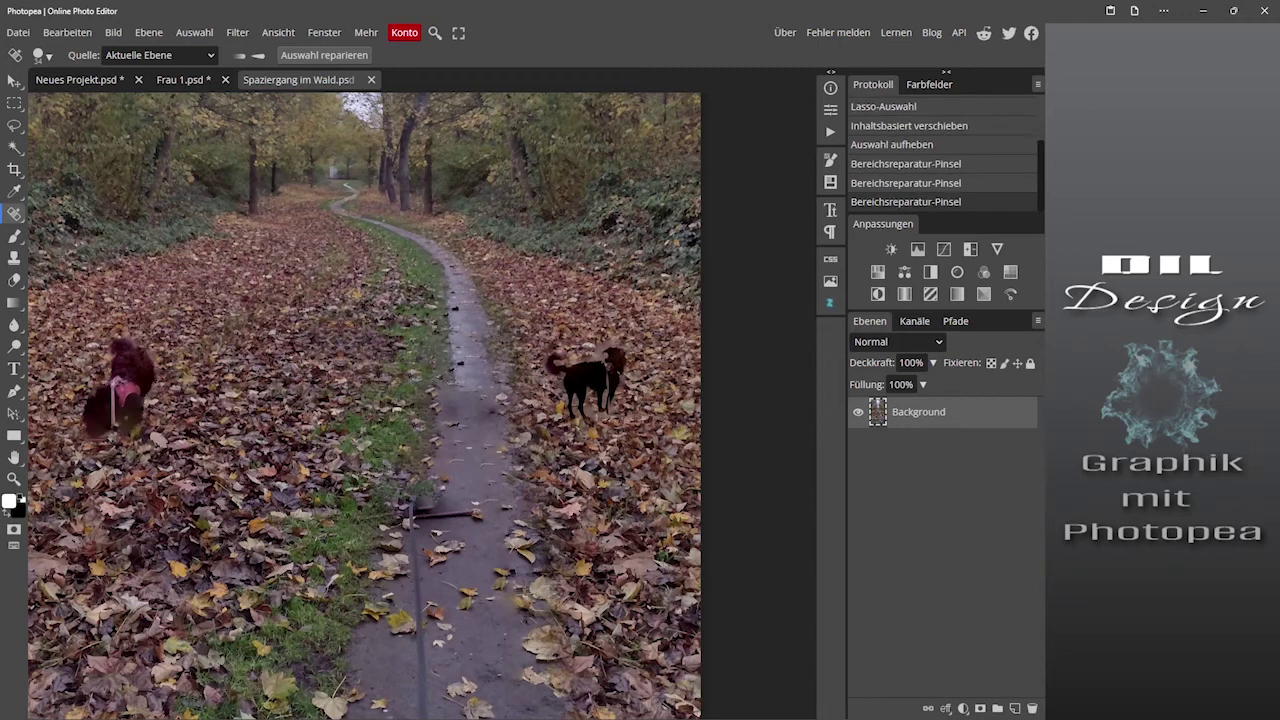
left_click_drag(411, 508, 418, 718)
key("ctrl+0")
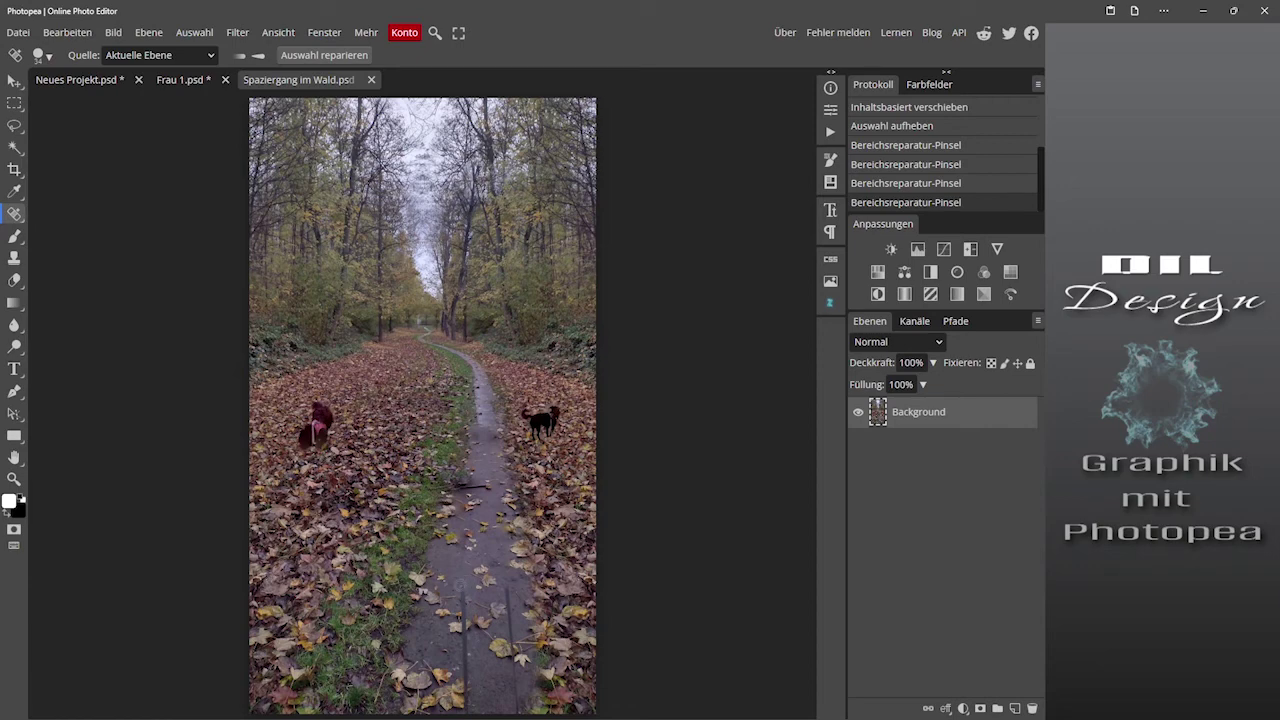
Step: Heal away the two dark leash lines on the left and right of the lower path
mouse_move(460, 585)
left_mouse_down()
mouse_move(493, 585)
mouse_move(466, 650)
mouse_move(467, 705)
left_mouse_up()
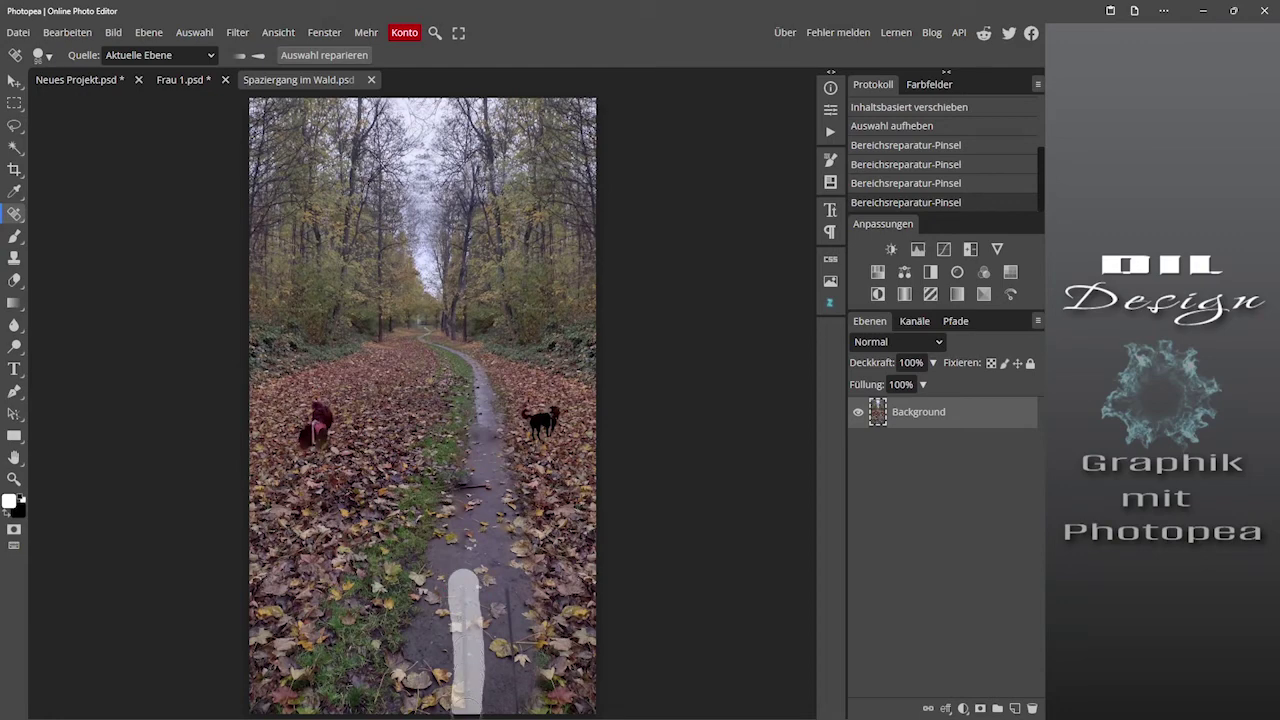
left_click_drag(467, 705, 467, 708)
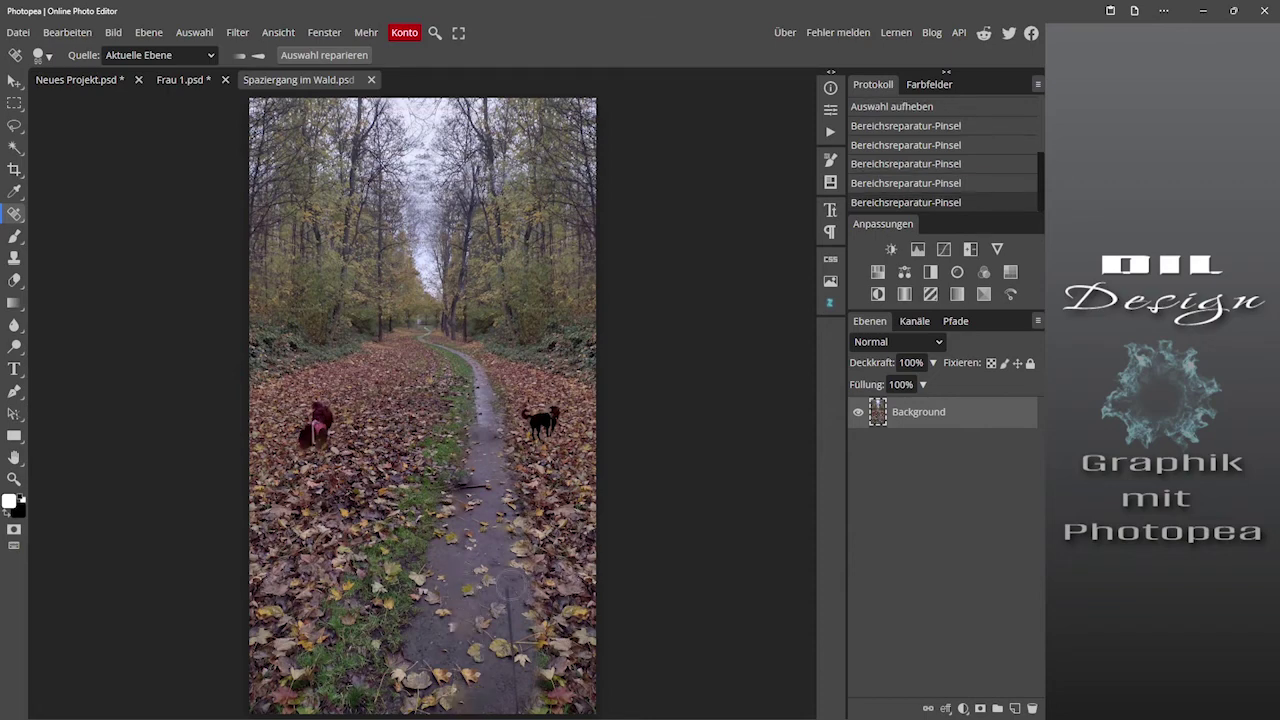
left_click_drag(503, 580, 515, 706)
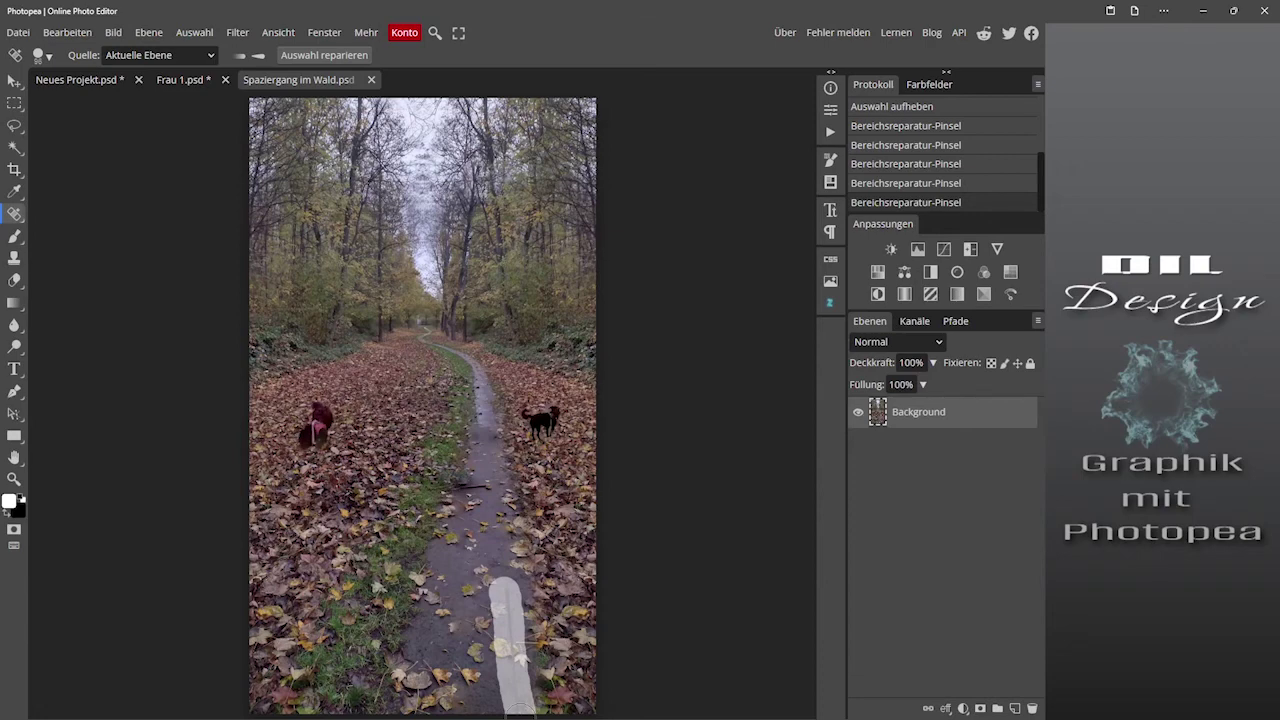
left_click_drag(515, 705, 515, 700)
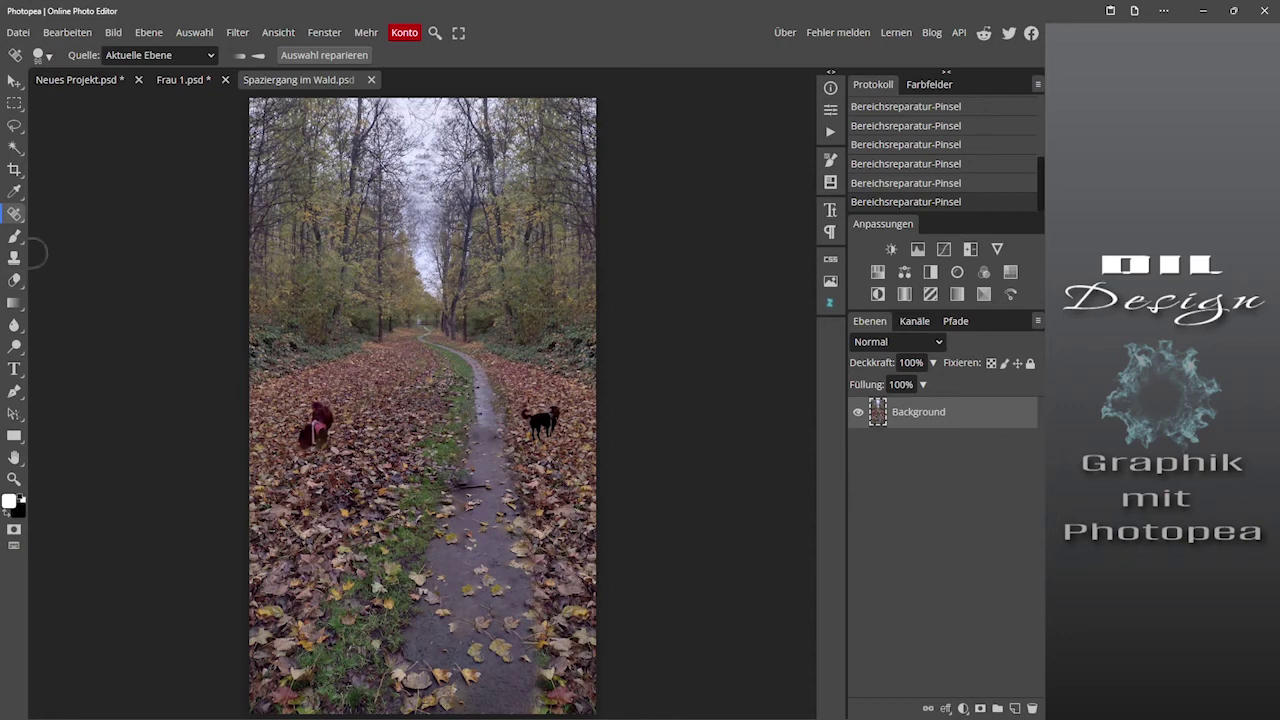
right_click(18, 218)
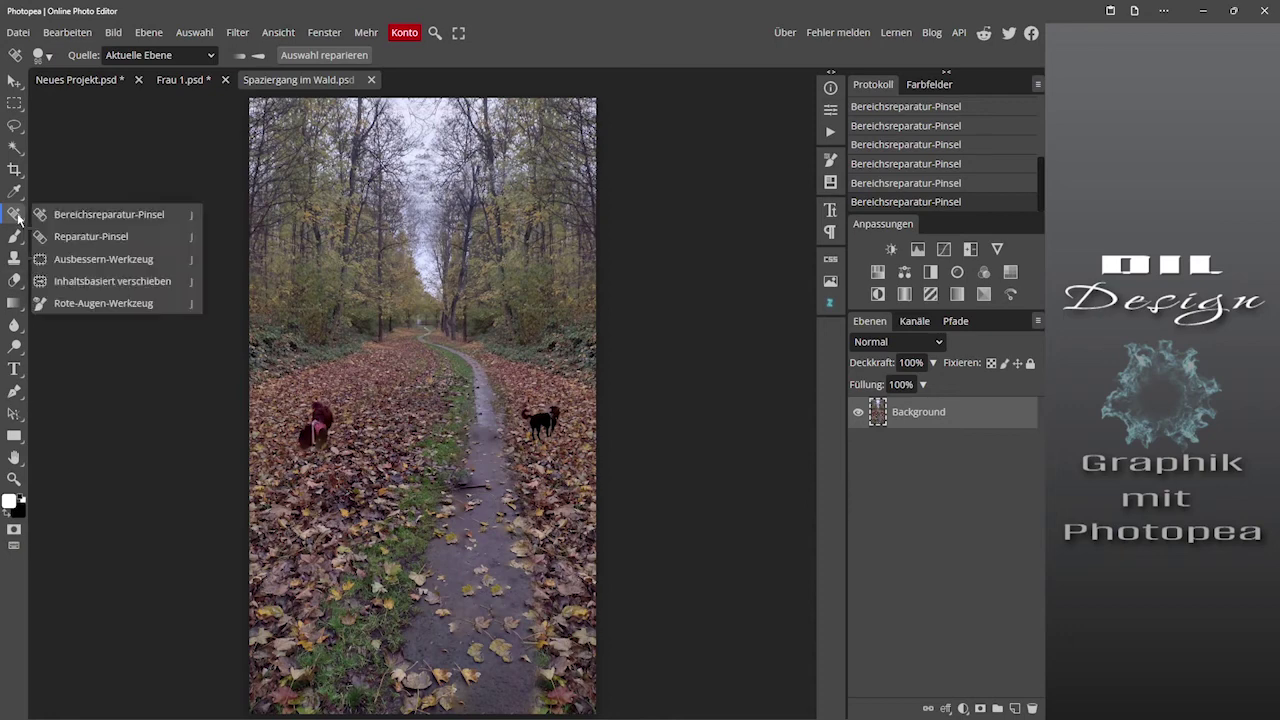
Step: Zoom in and use the Rote-Augen-Werkzeug to turn the left dog's pink harness grey
left_click(63, 301)
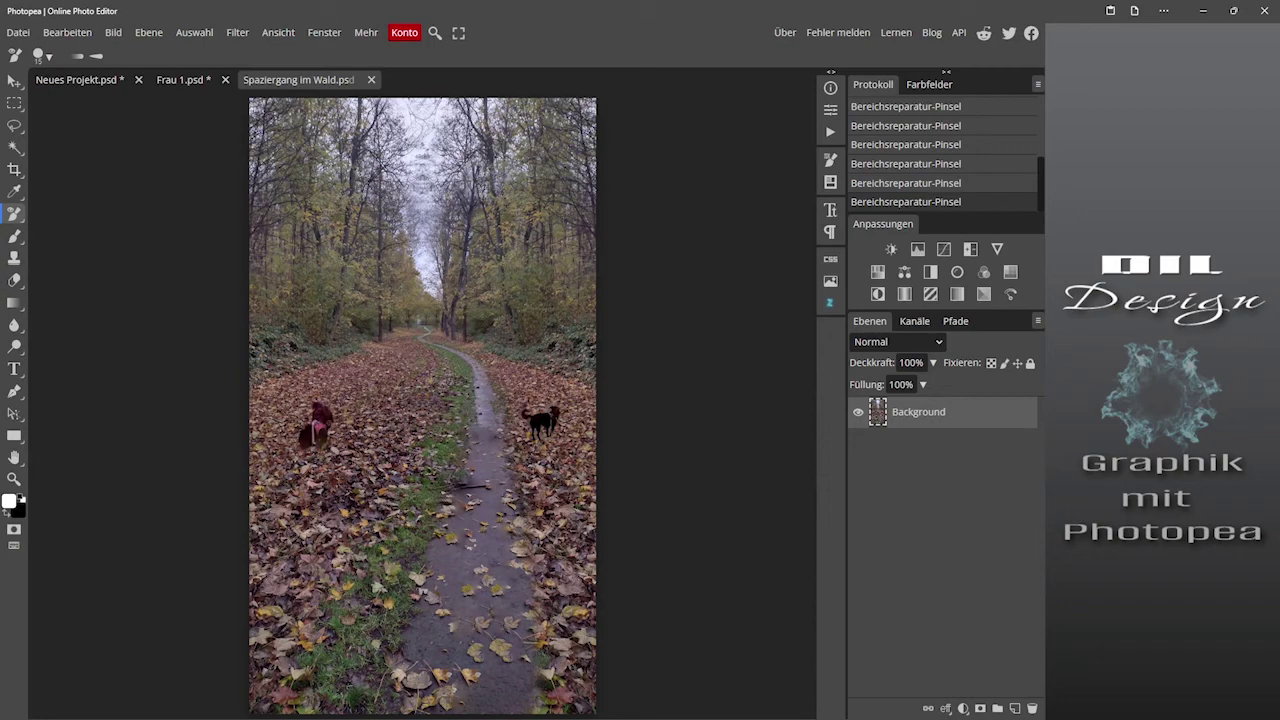
scroll(315, 425, "up", 1)
scroll(315, 425, "up", 3)
scroll(315, 425, "up", 1)
scroll(315, 425, "up", 1)
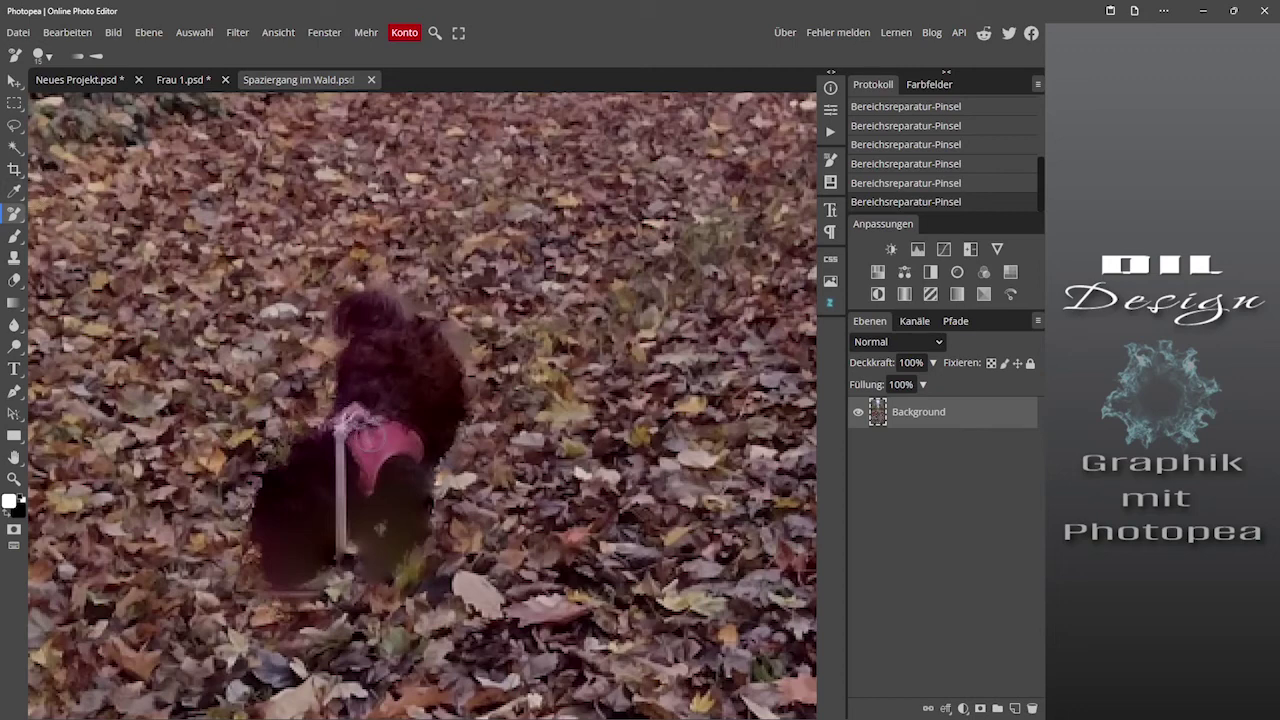
mouse_move(370, 436)
left_mouse_down()
mouse_move(405, 446)
mouse_move(370, 437)
mouse_move(365, 483)
mouse_move(370, 436)
mouse_move(332, 430)
mouse_move(370, 409)
mouse_move(365, 448)
mouse_move(368, 438)
left_mouse_up()
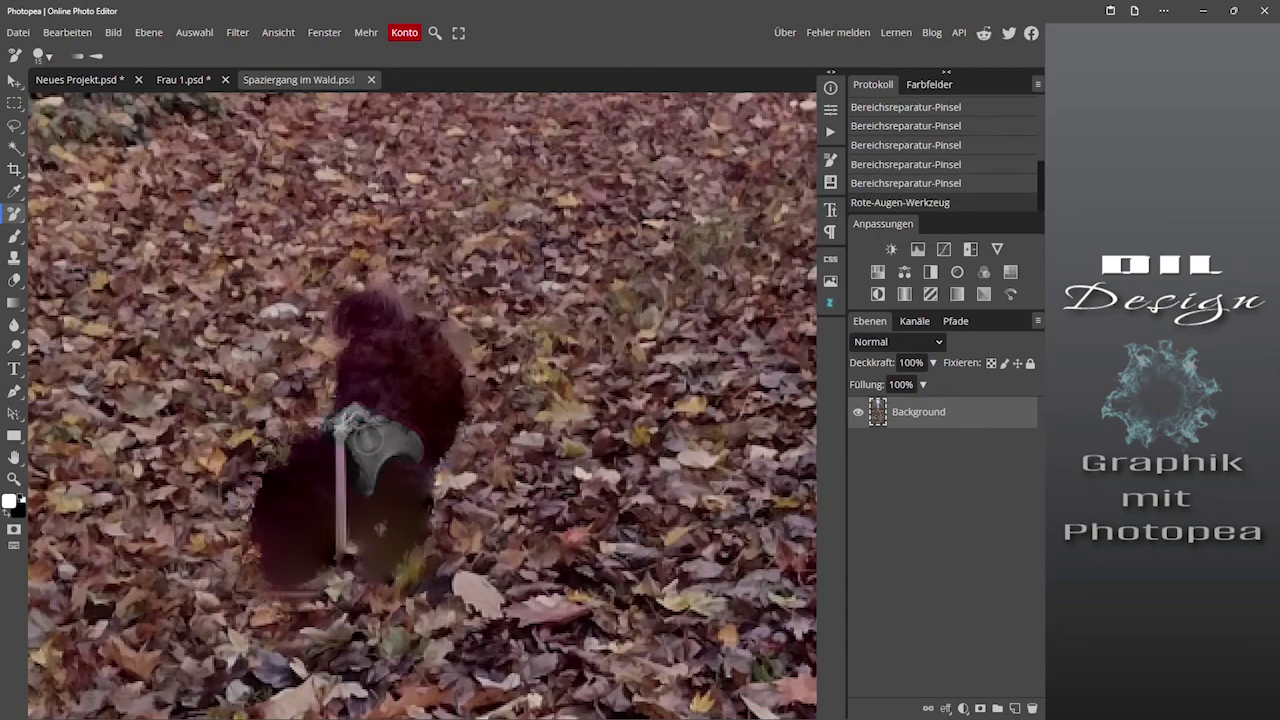
scroll(368, 438, "down", 5)
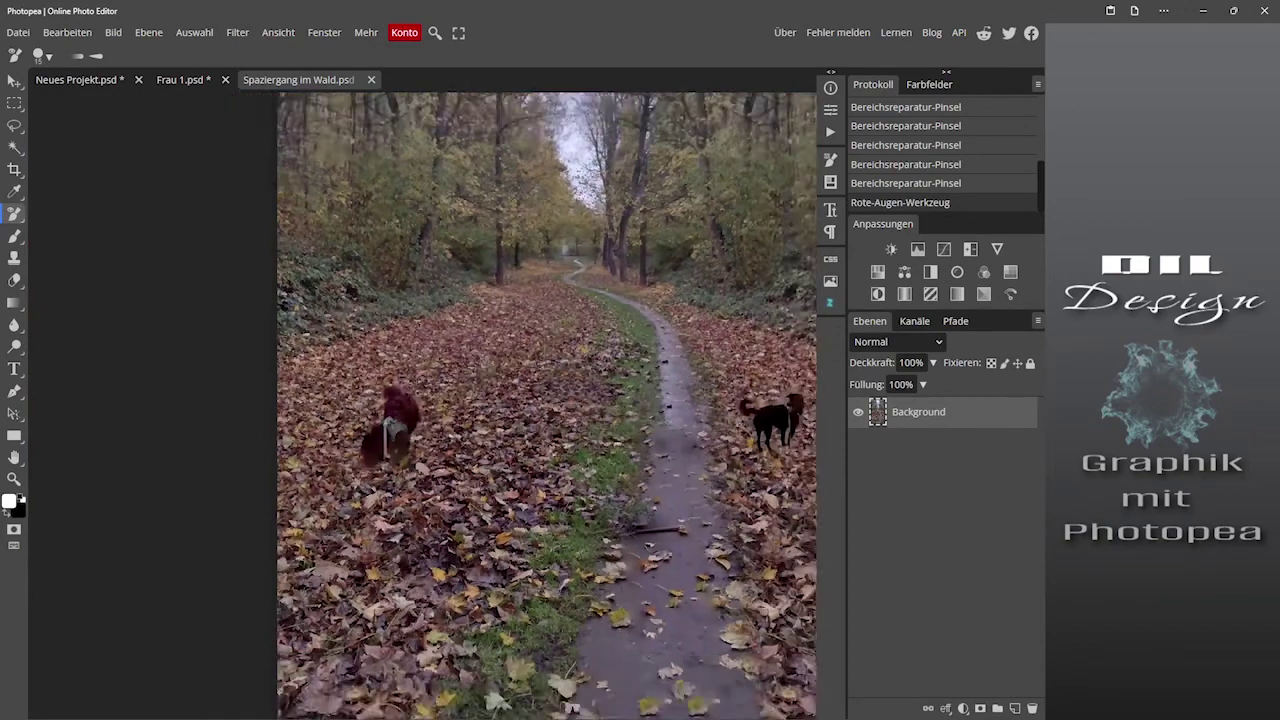
scroll(368, 438, "down", 2)
Step: Enlarge the Red Eye brush, grey the reddish leaves on both banks, then show Frau 1.psd
left_click_drag(491, 418, 524, 418)
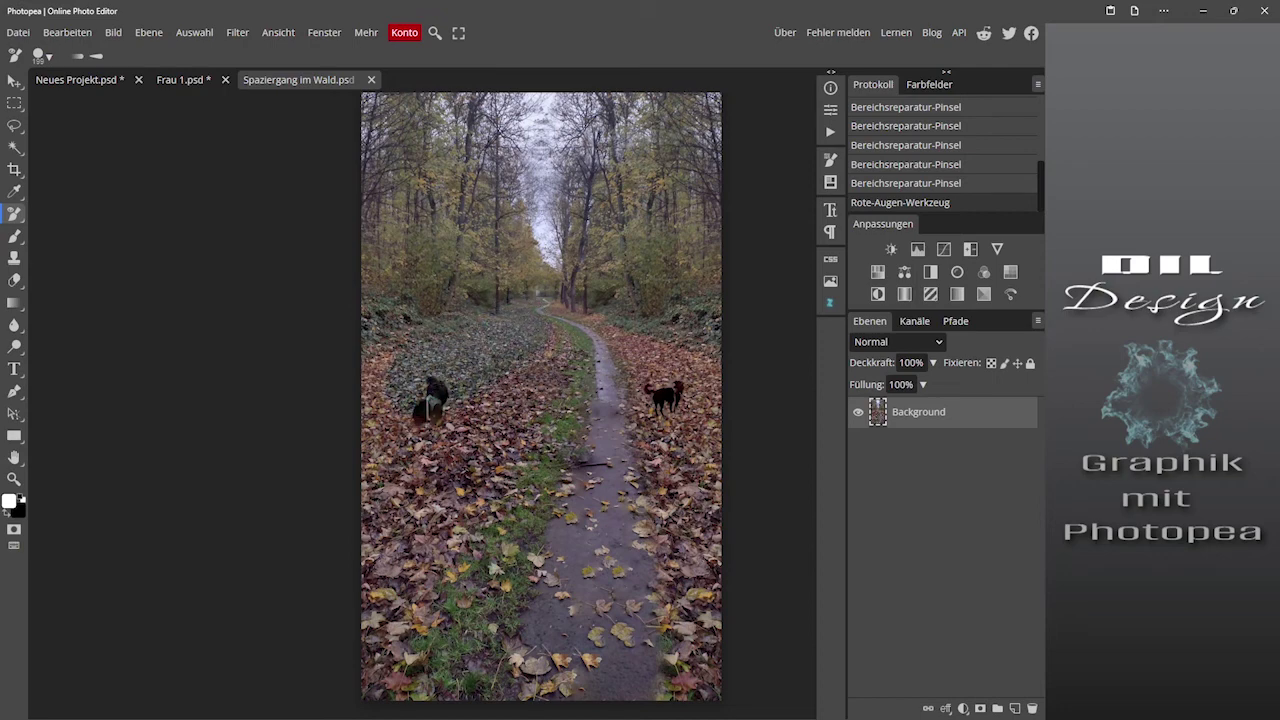
mouse_move(380, 455)
left_mouse_down()
mouse_move(345, 470)
mouse_move(345, 629)
mouse_move(385, 670)
mouse_move(520, 380)
mouse_move(550, 385)
left_mouse_up()
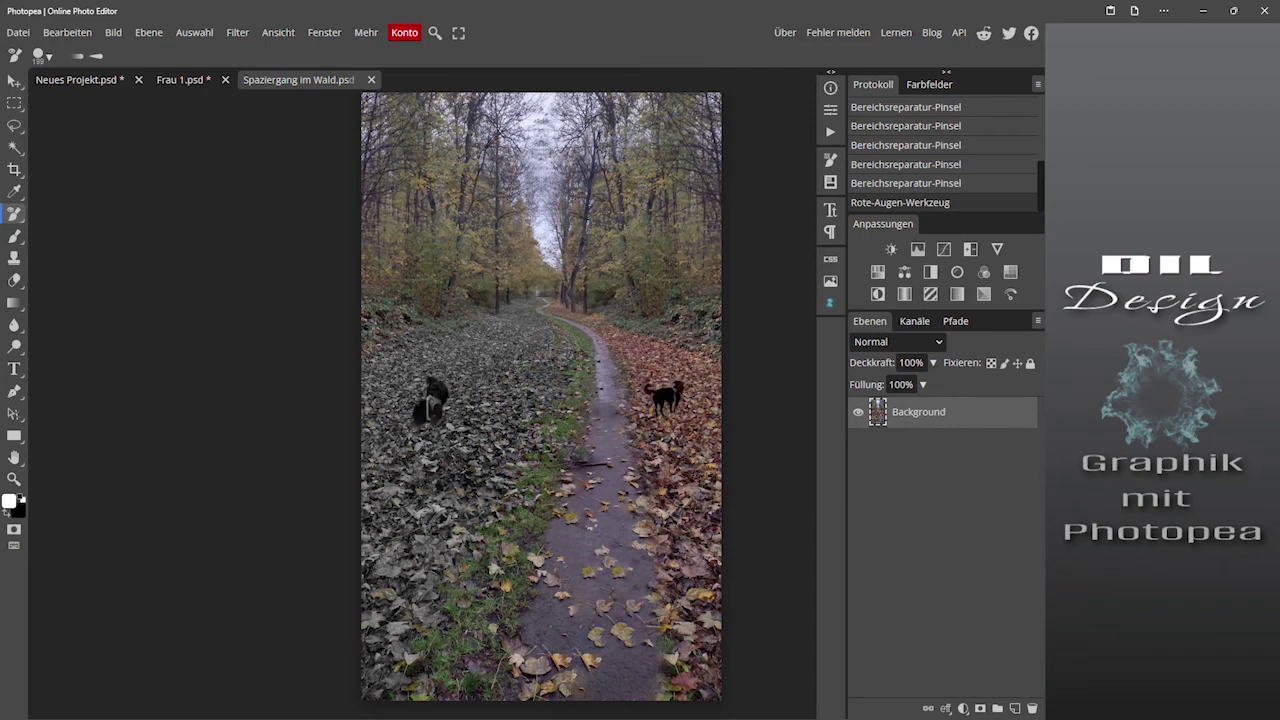
mouse_move(595, 305)
left_mouse_down()
mouse_move(680, 410)
mouse_move(709, 614)
mouse_move(665, 680)
left_mouse_up()
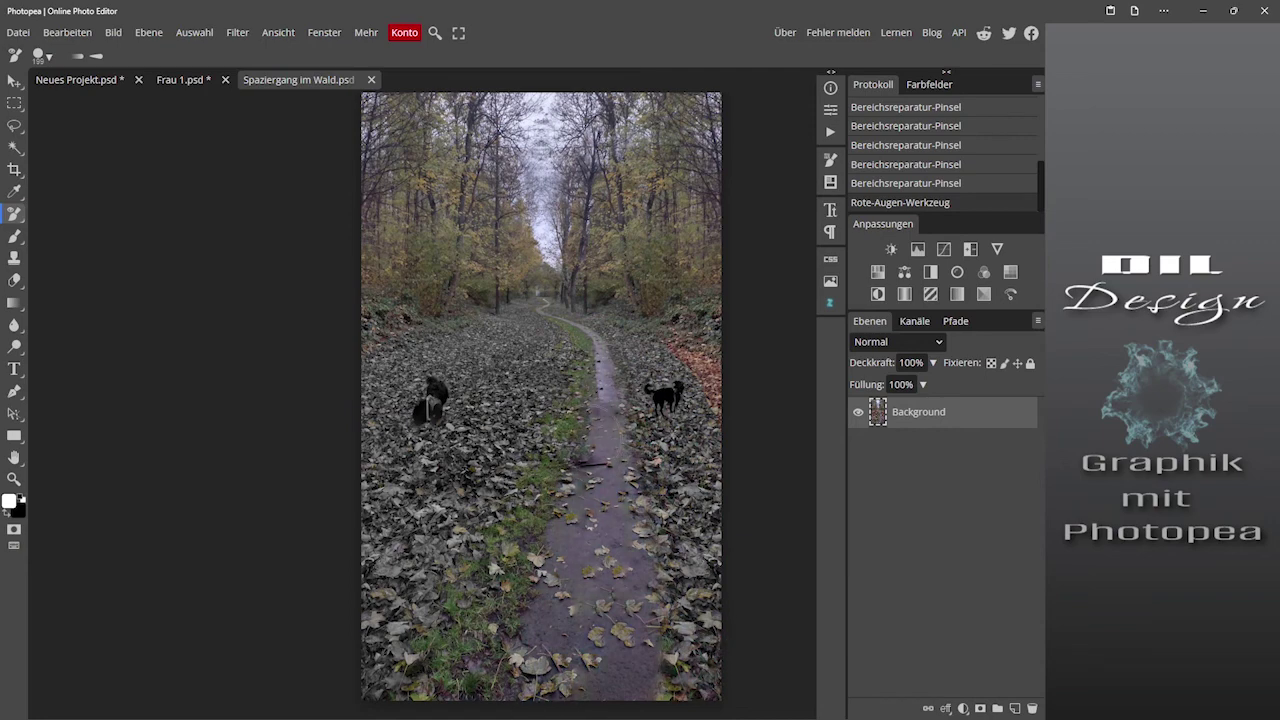
left_click_drag(688, 395, 712, 345)
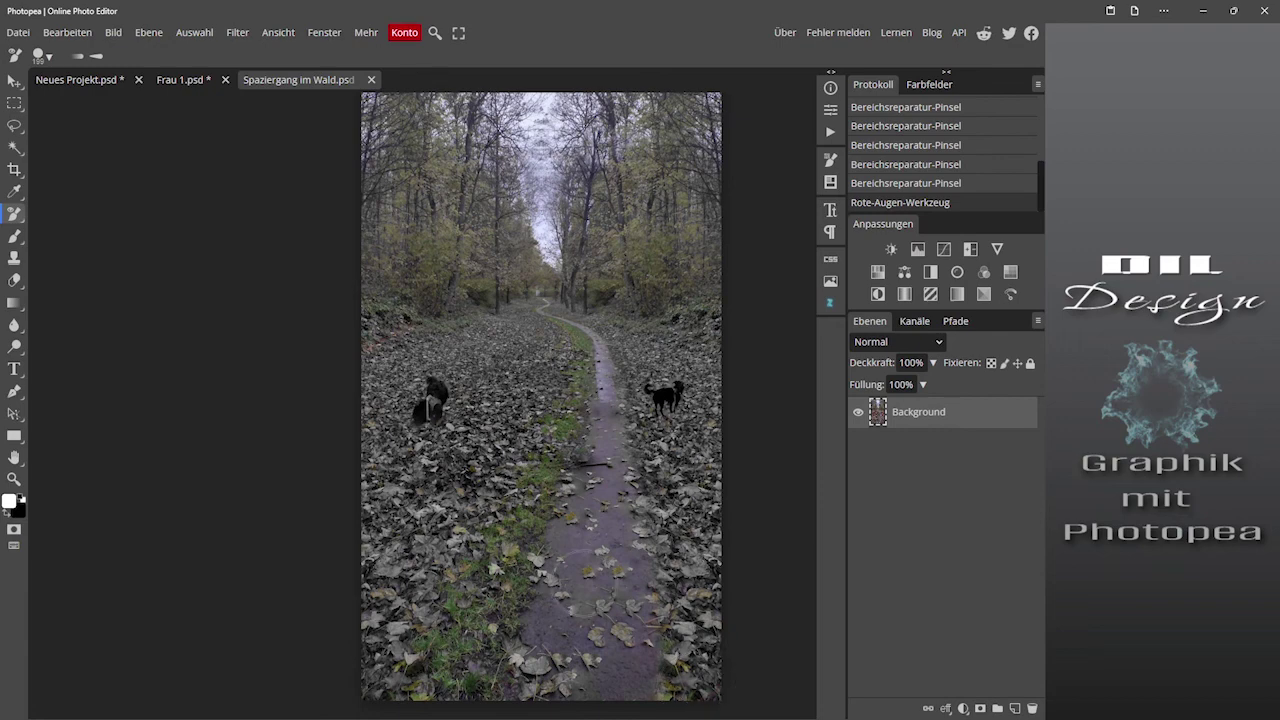
left_click(369, 636)
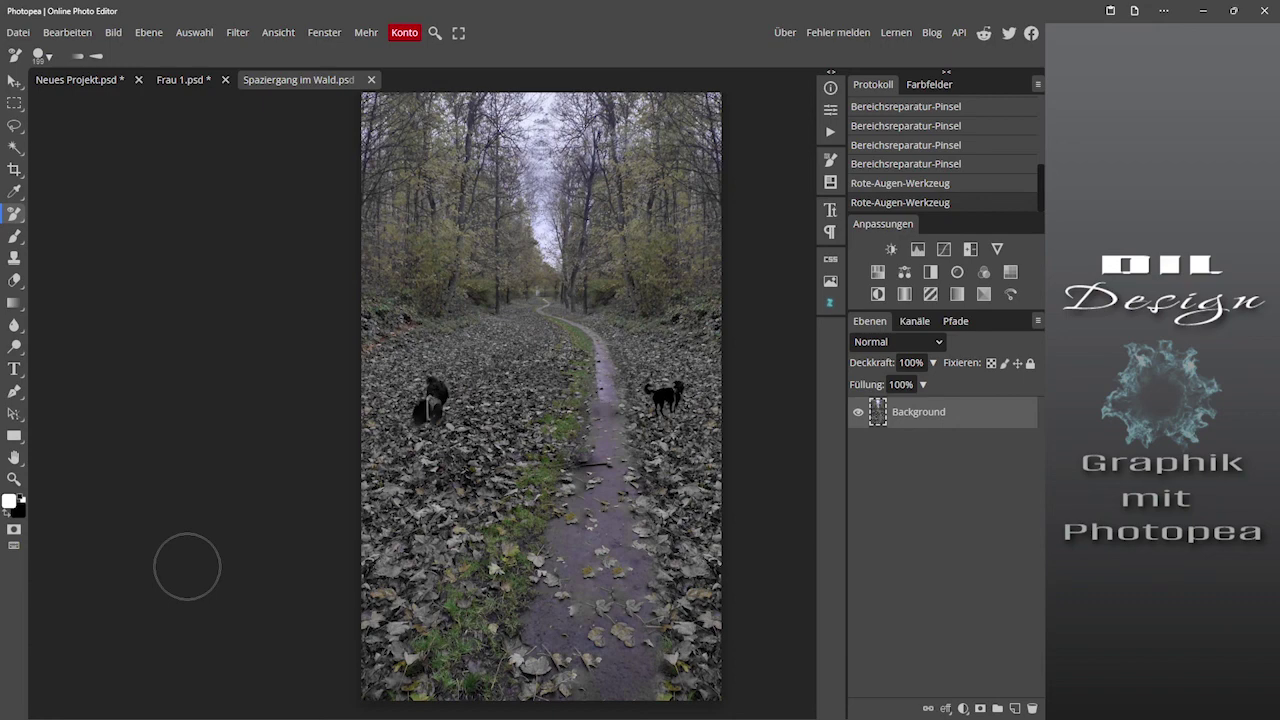
left_click(95, 80)
left_click(176, 79)
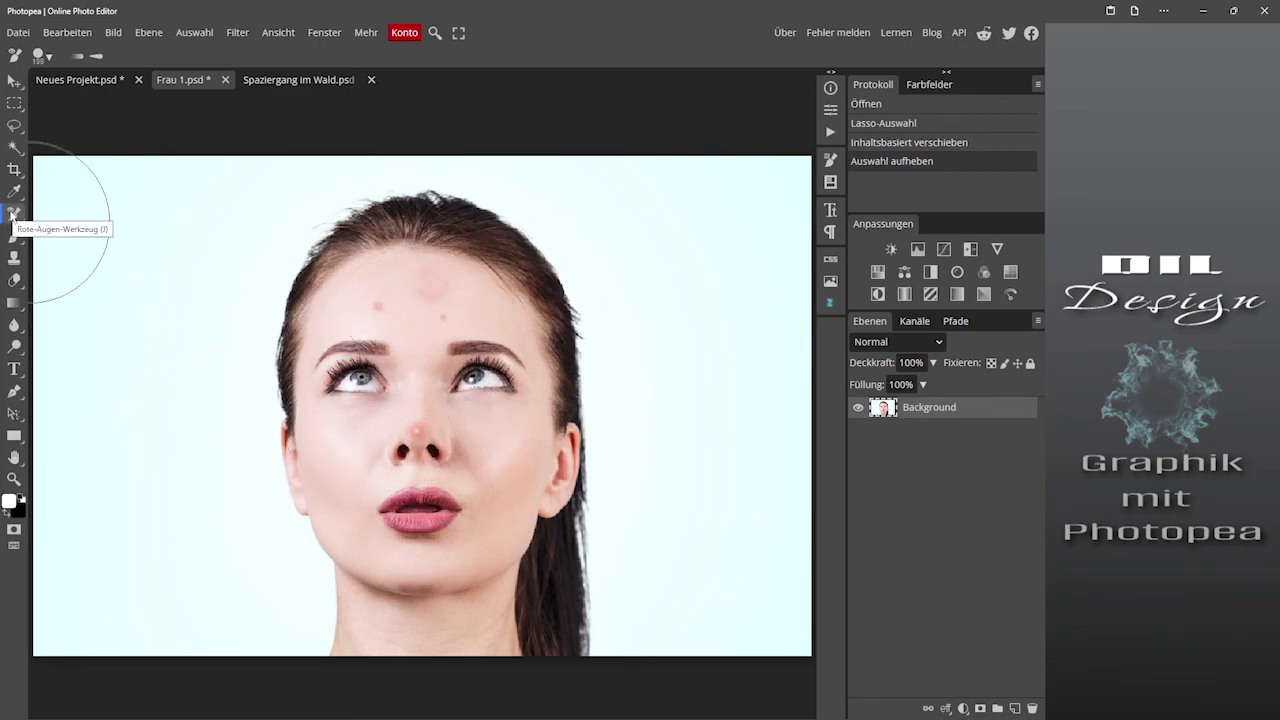
Step: Move the woman's left eye onto her mouth with Inhaltsbasiert verschieben, then deselect
right_click(14, 214)
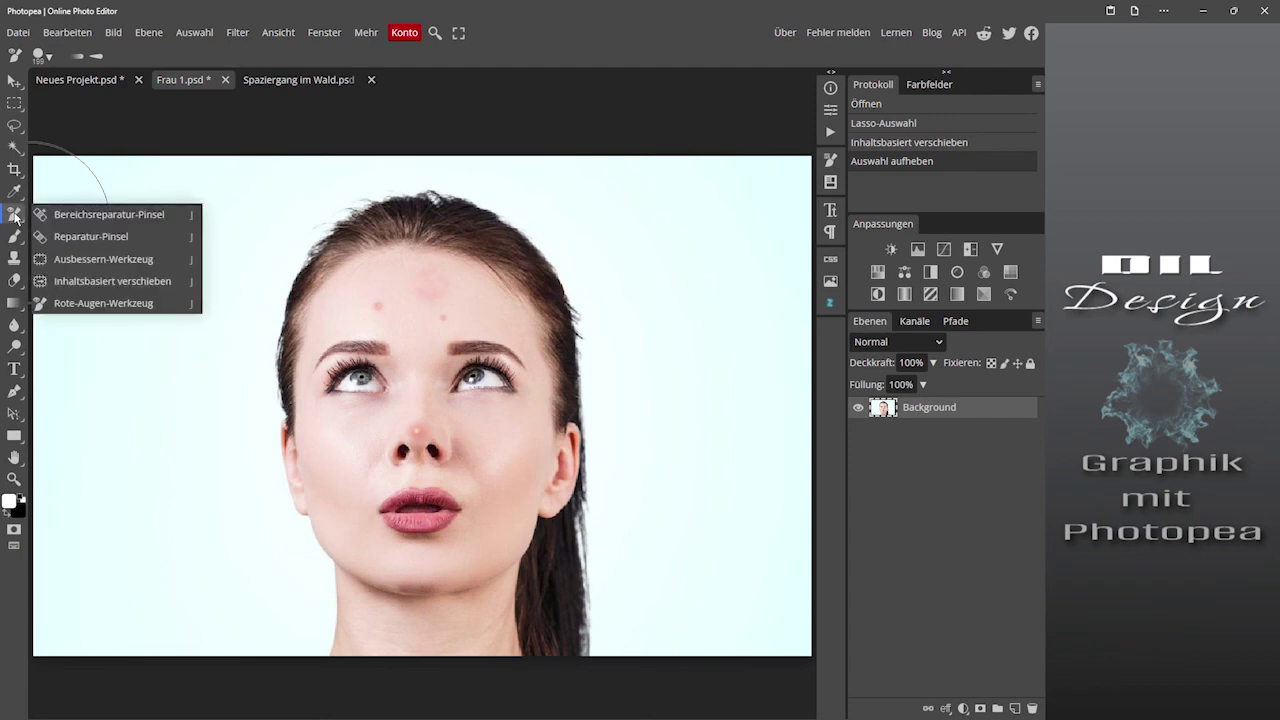
left_click(91, 281)
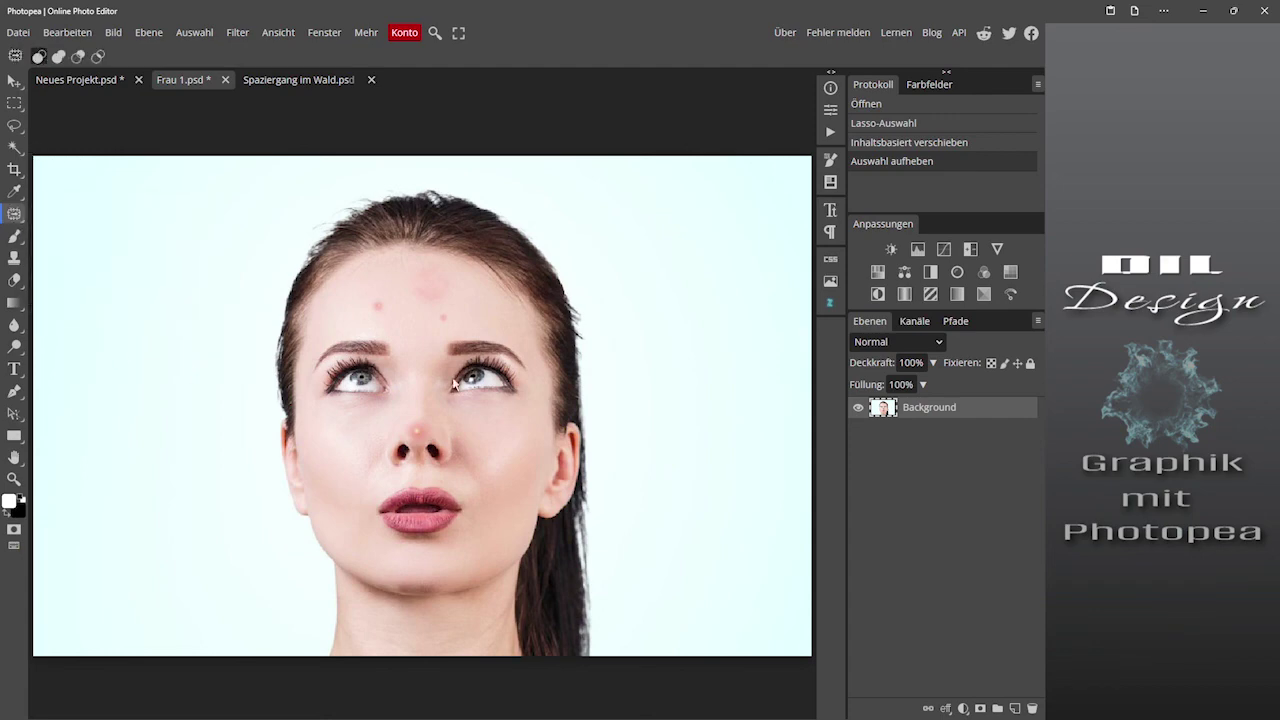
left_click_drag(395, 375, 314, 391)
mouse_move(396, 397)
left_mouse_down()
mouse_move(396, 378)
mouse_move(421, 510)
left_mouse_up()
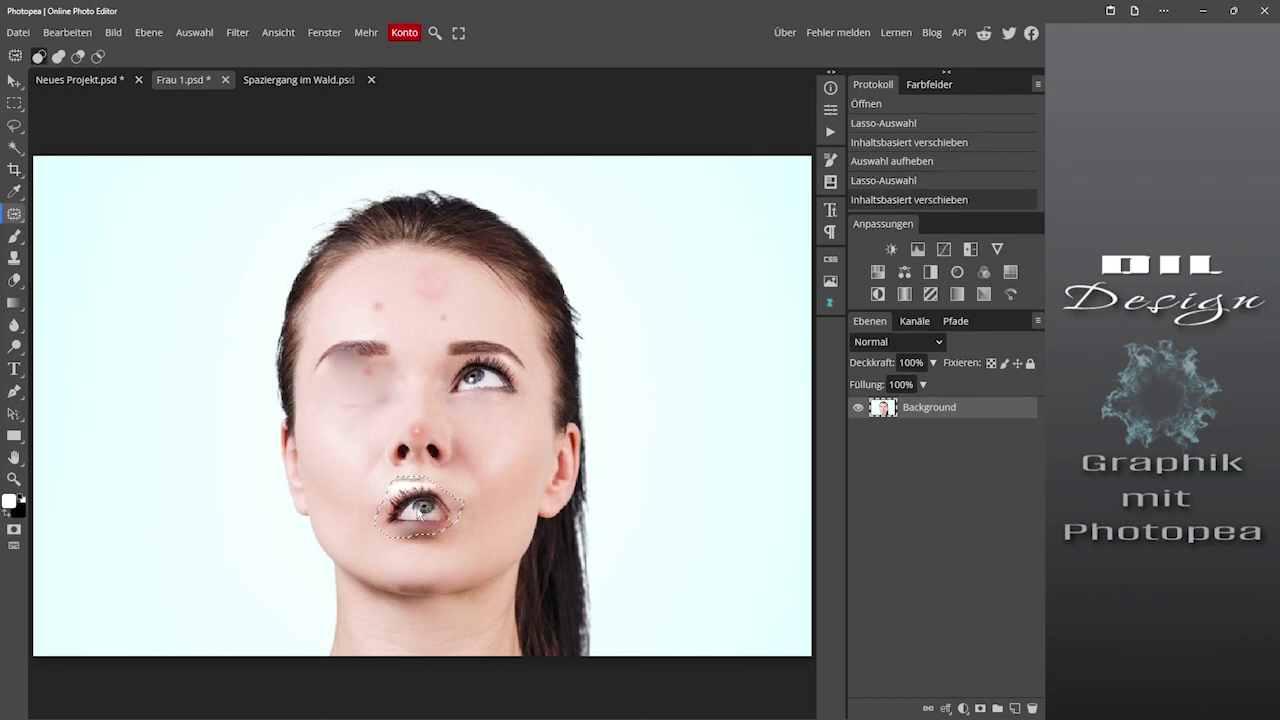
key("ctrl+d")
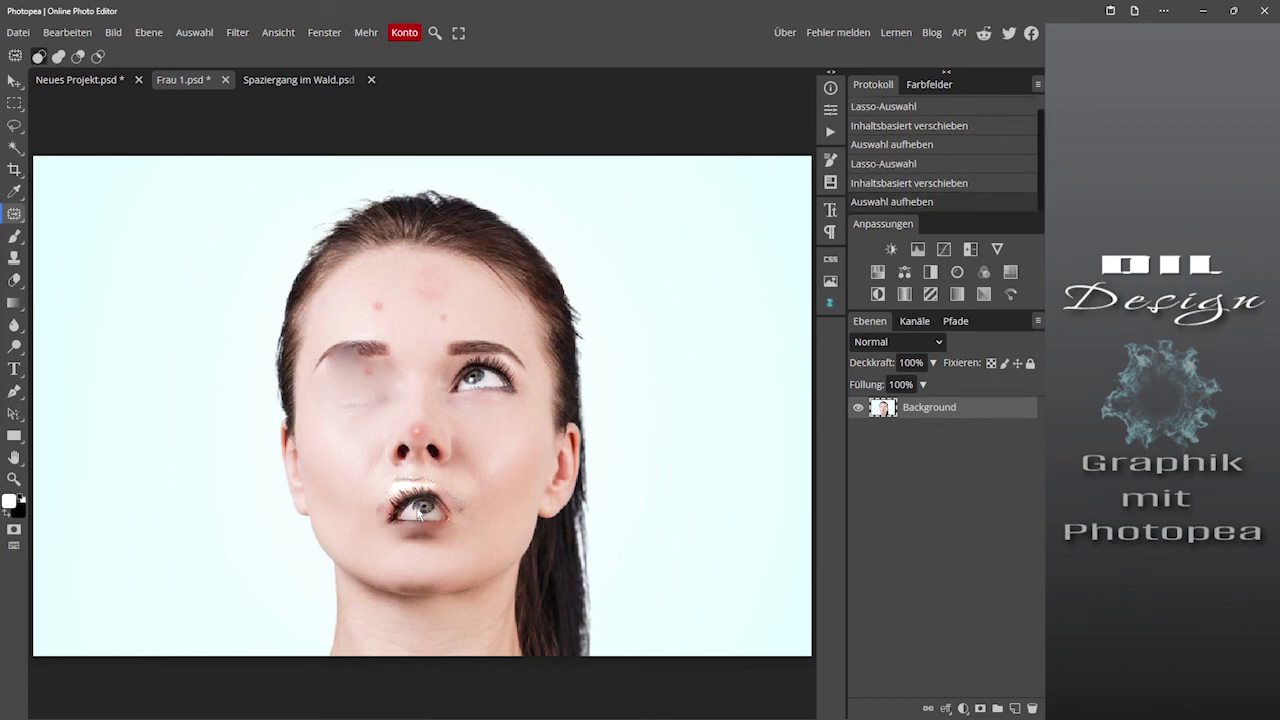